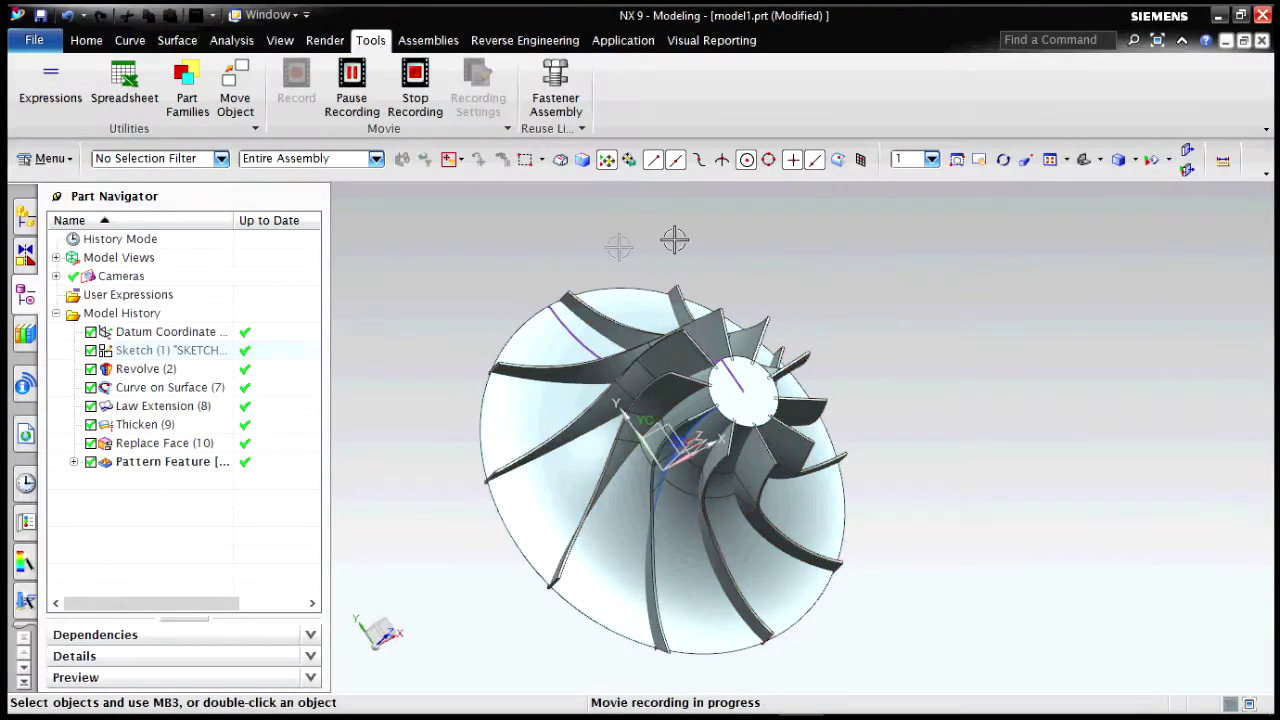
- Start a new part file from the Model template in Millimeters
middle_click_drag(858, 330, 851, 356)
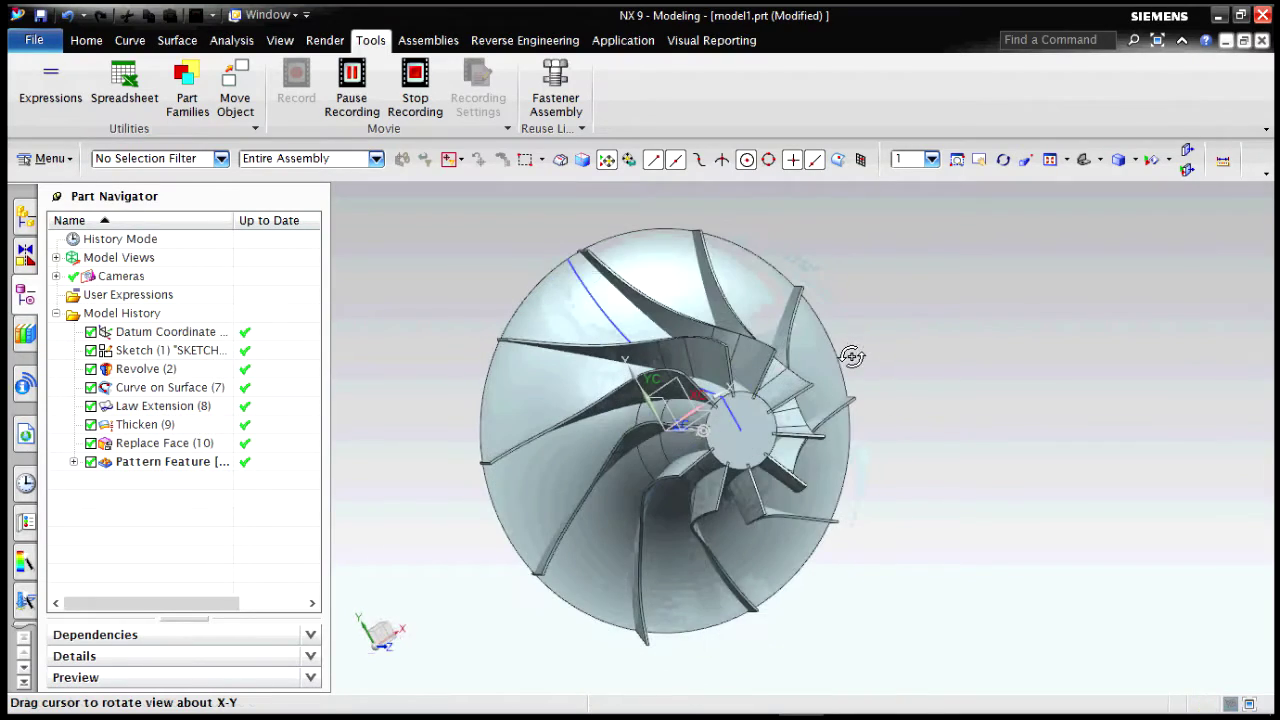
left_click(86, 40)
left_click(34, 40)
left_click(790, 330)
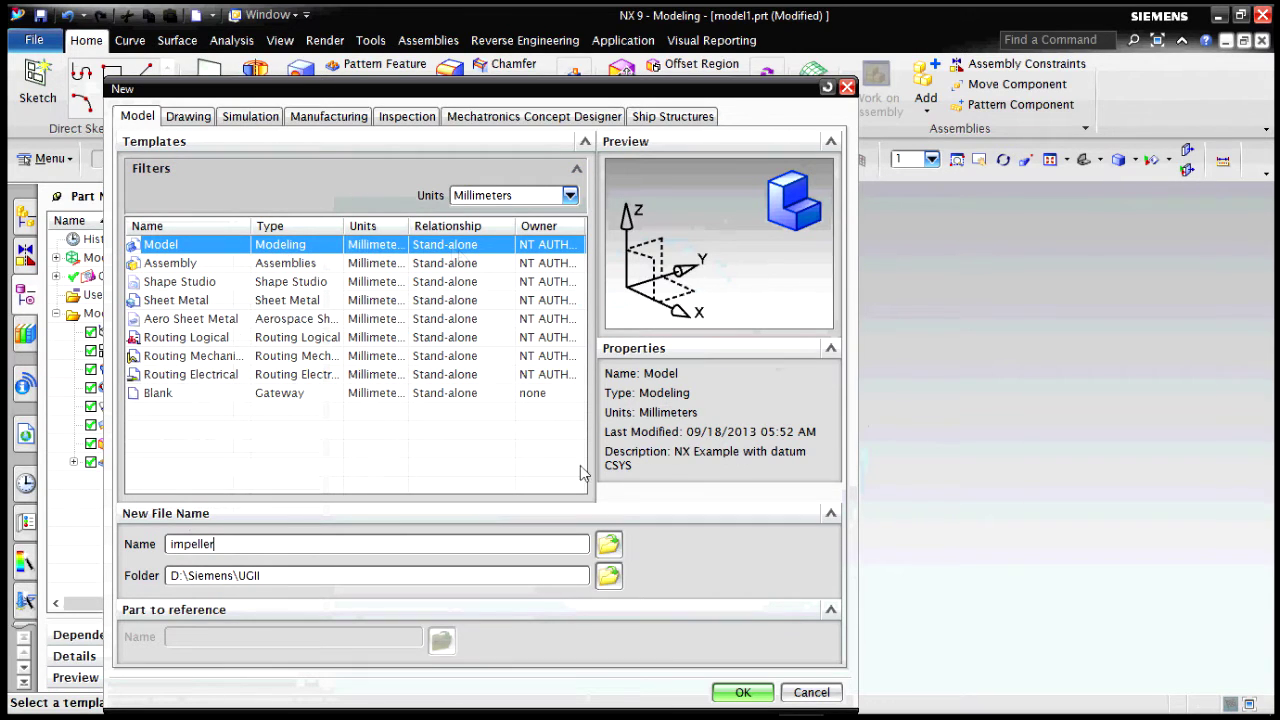
- Create the new part named 'impeller'
key("Return")
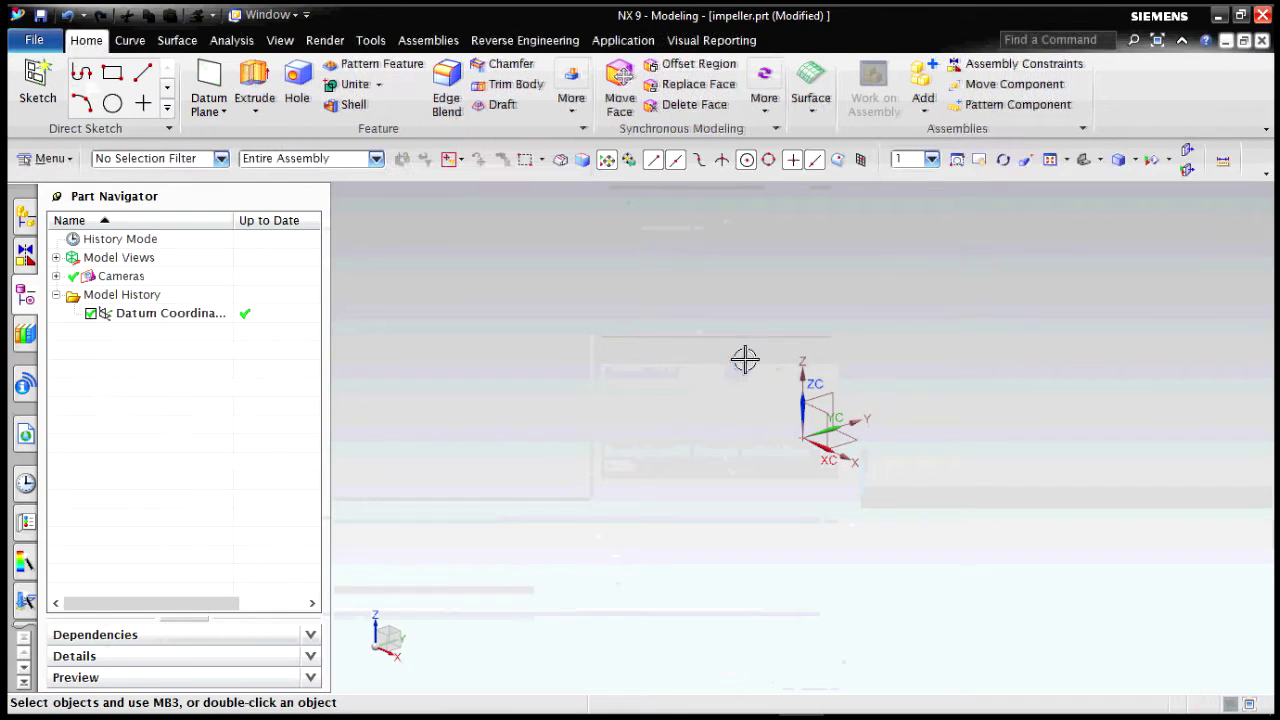
- Start a sketch on the YZ datum plane
key("s")
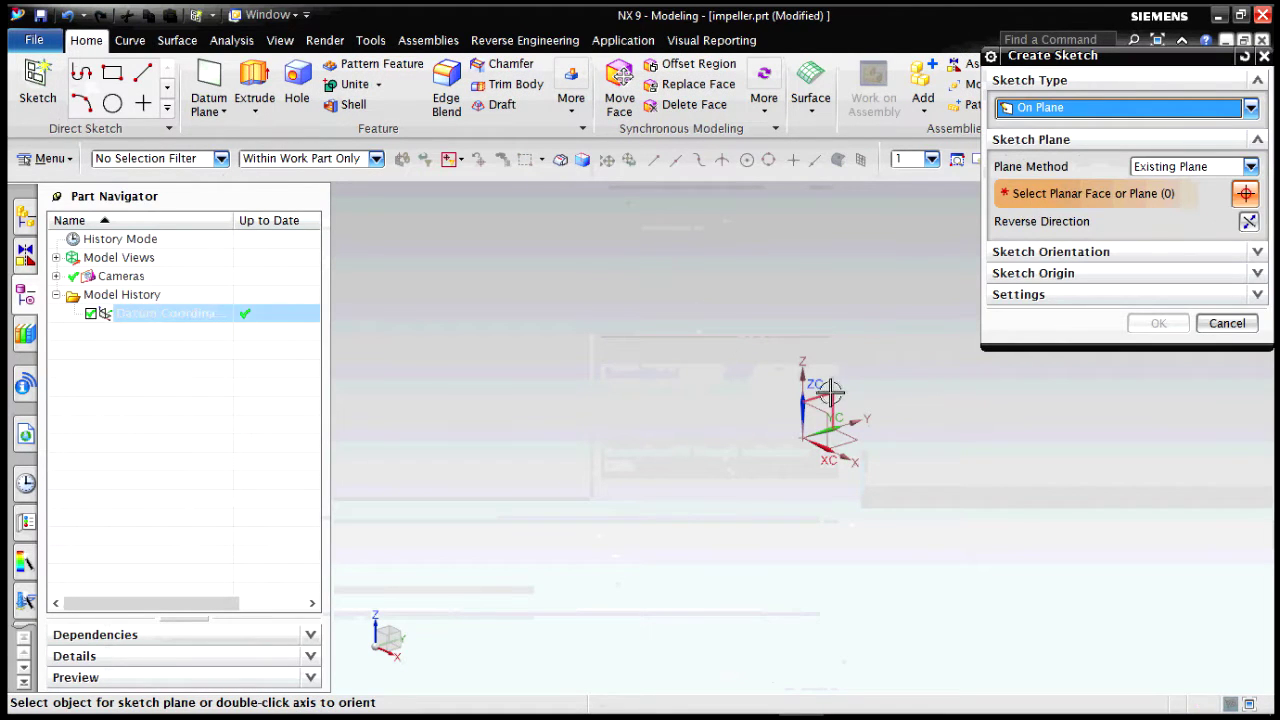
left_click(830, 392)
left_click(1184, 325)
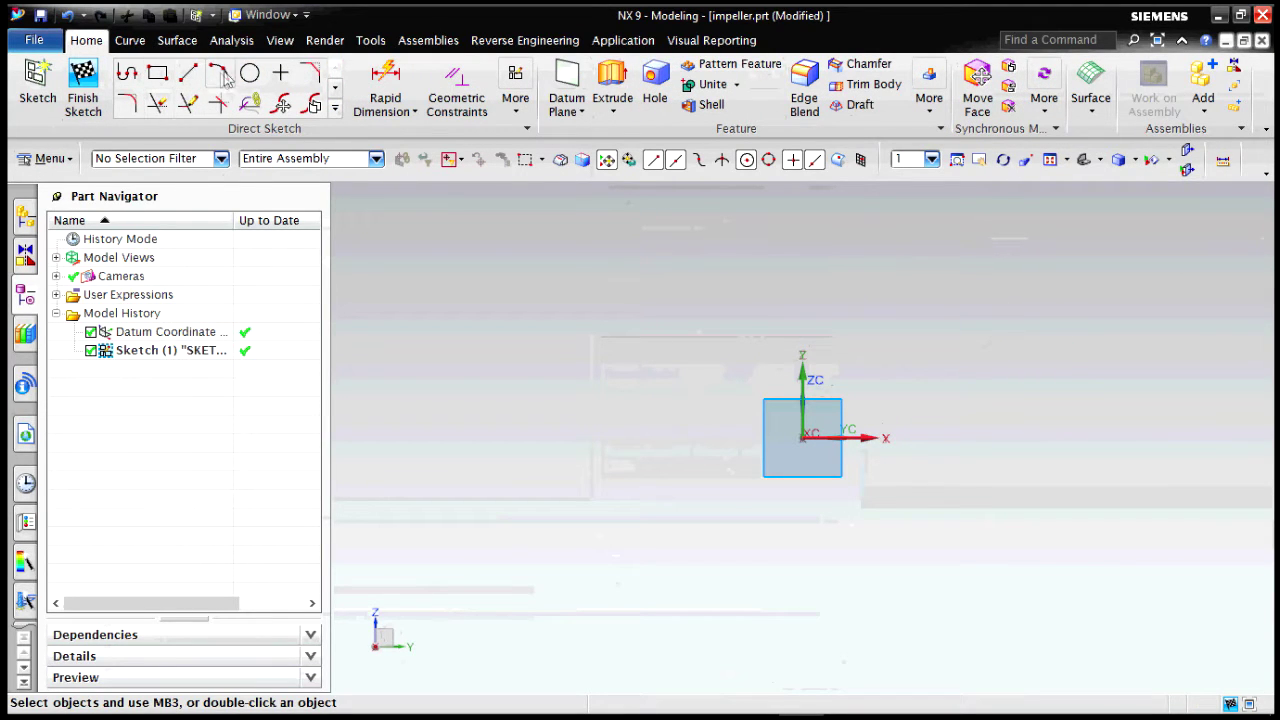
- Draw the 205 vertical edge from the origin, the 45 top edge and the slanted edge
left_click(188, 72)
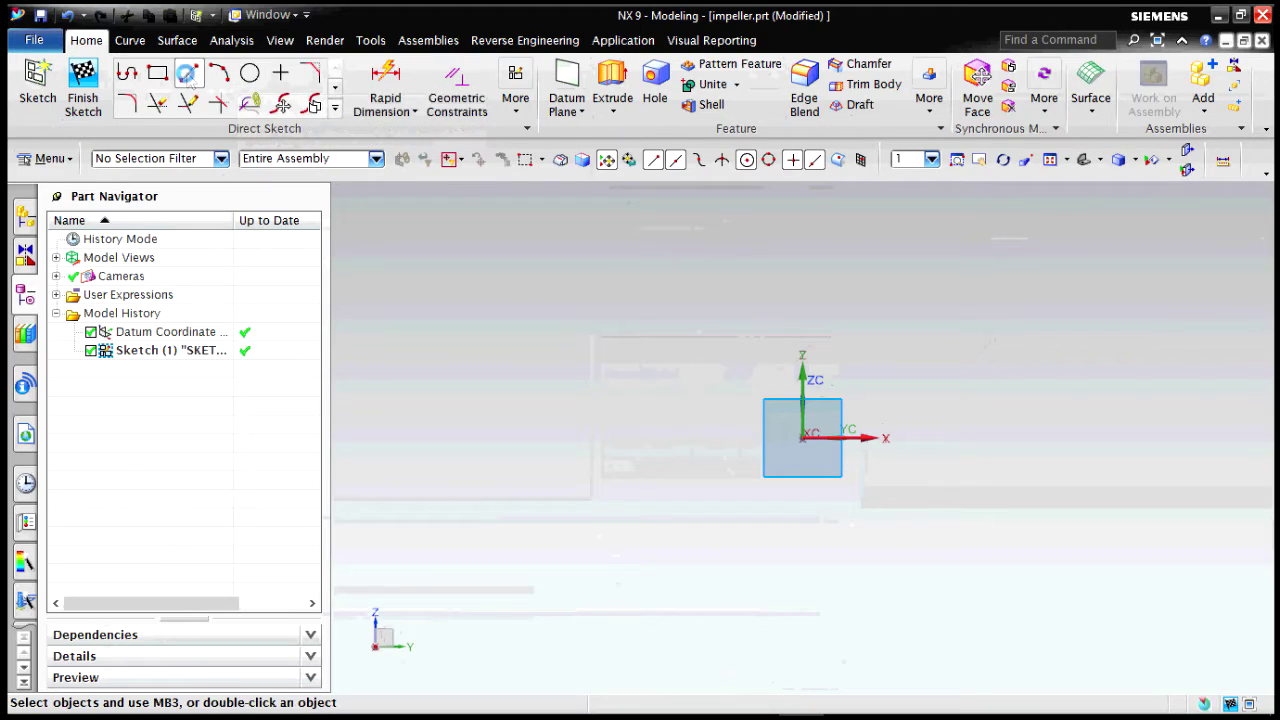
left_click(806, 431)
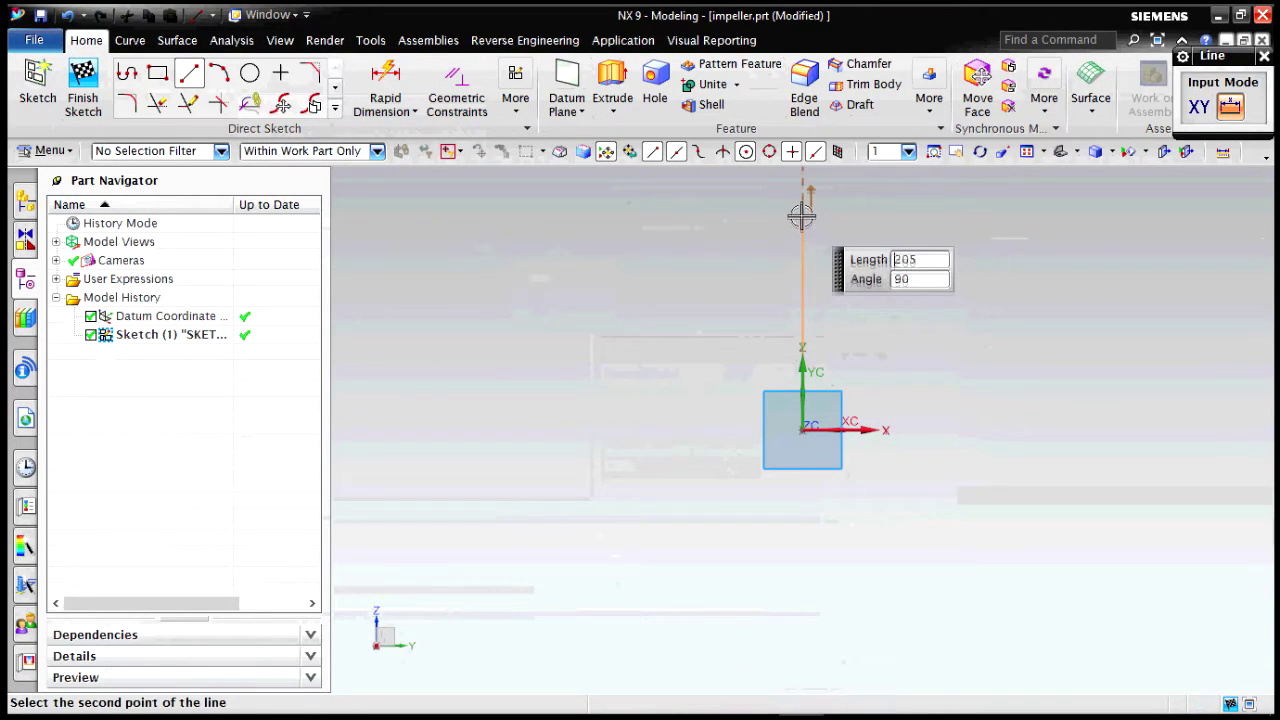
left_click(801, 215)
key("z")
left_click(803, 213)
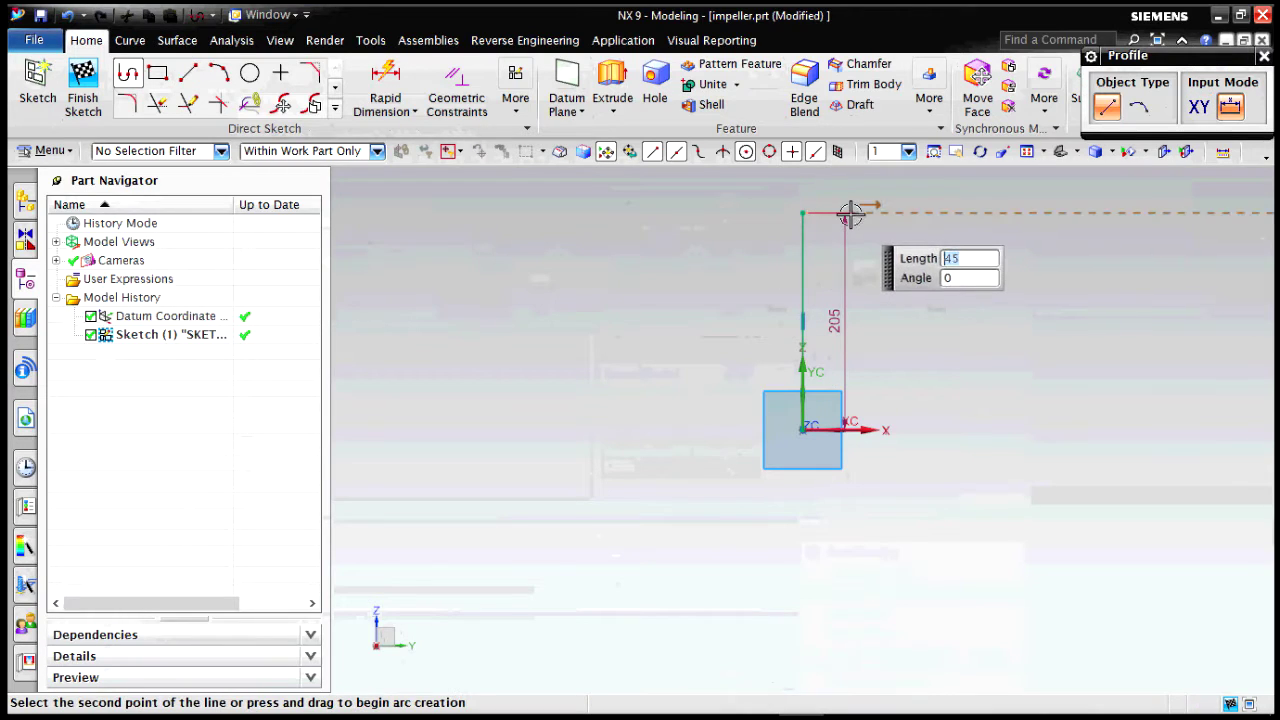
left_click(850, 213)
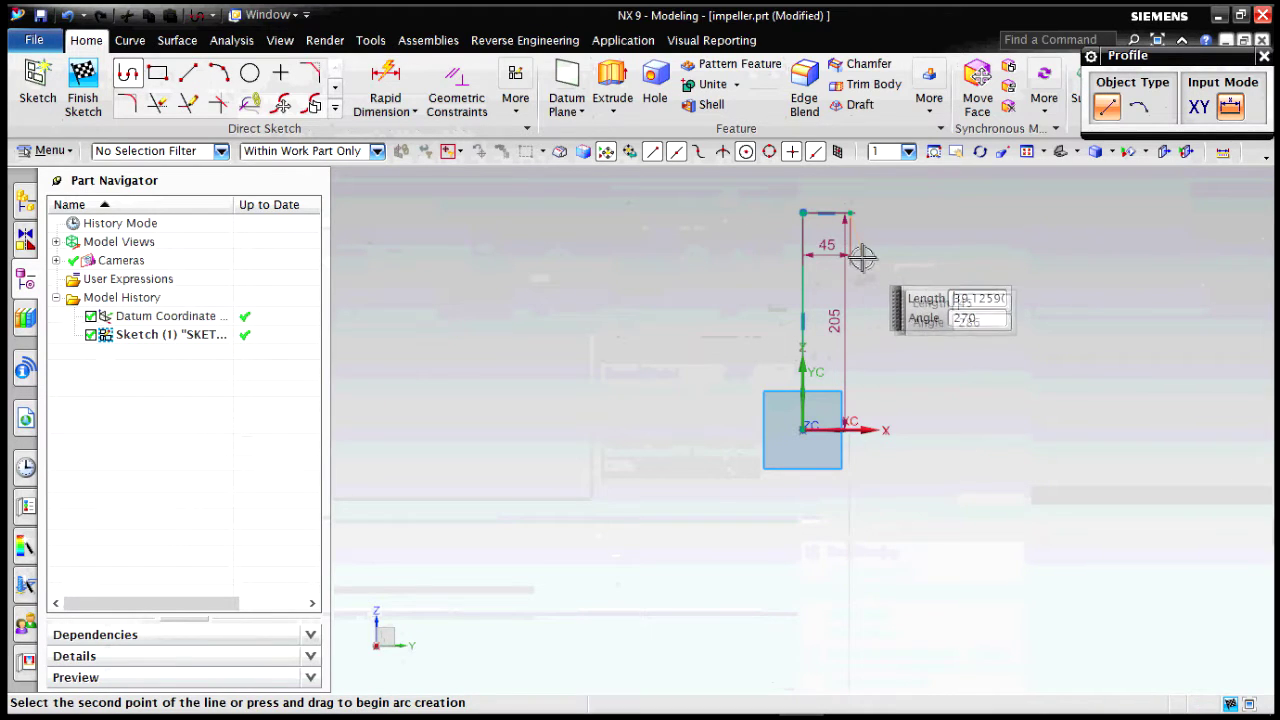
left_click(868, 257)
key("Escape")
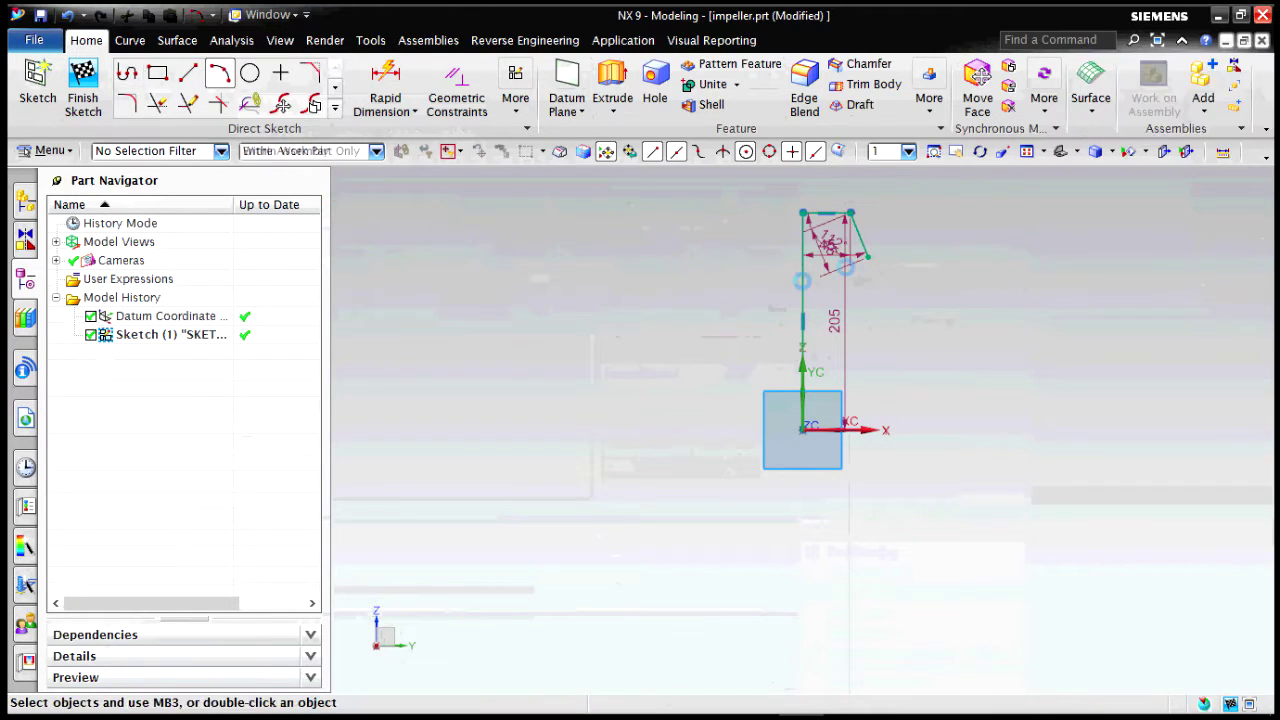
- Add the R245.6 arc and the short end line, then finish the sketch
key("a")
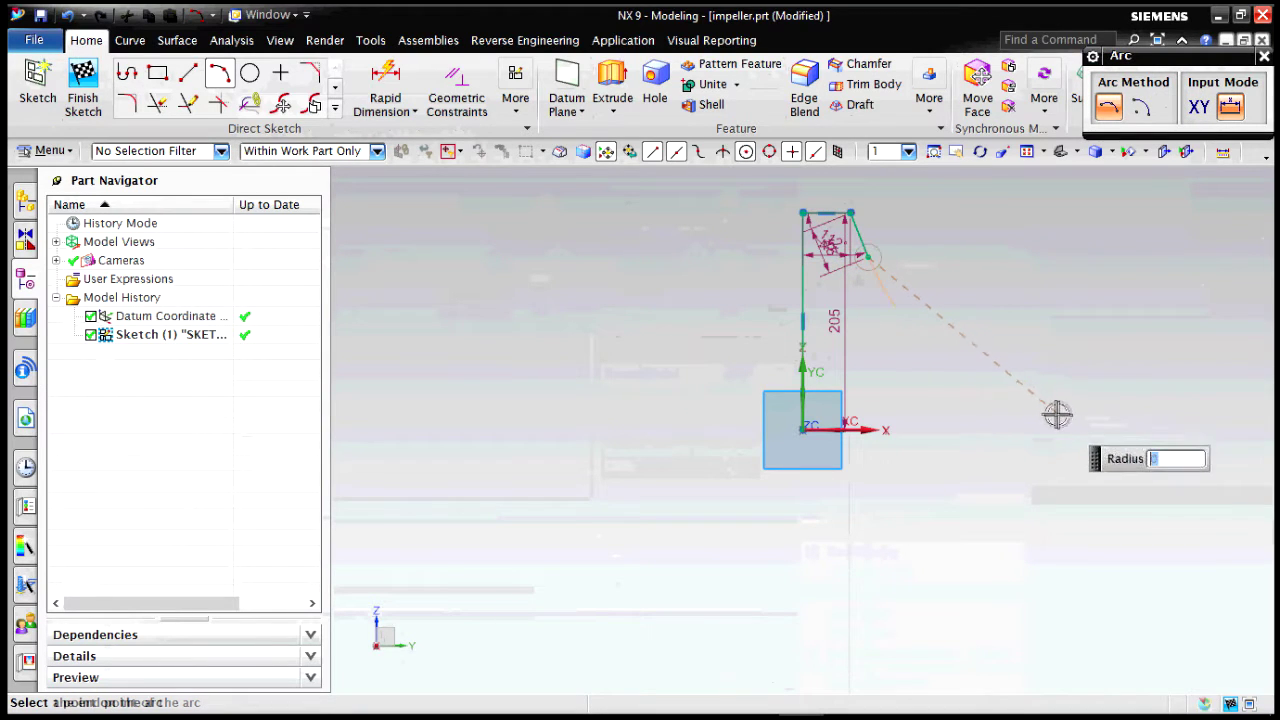
left_click(1057, 413)
left_click(1011, 392)
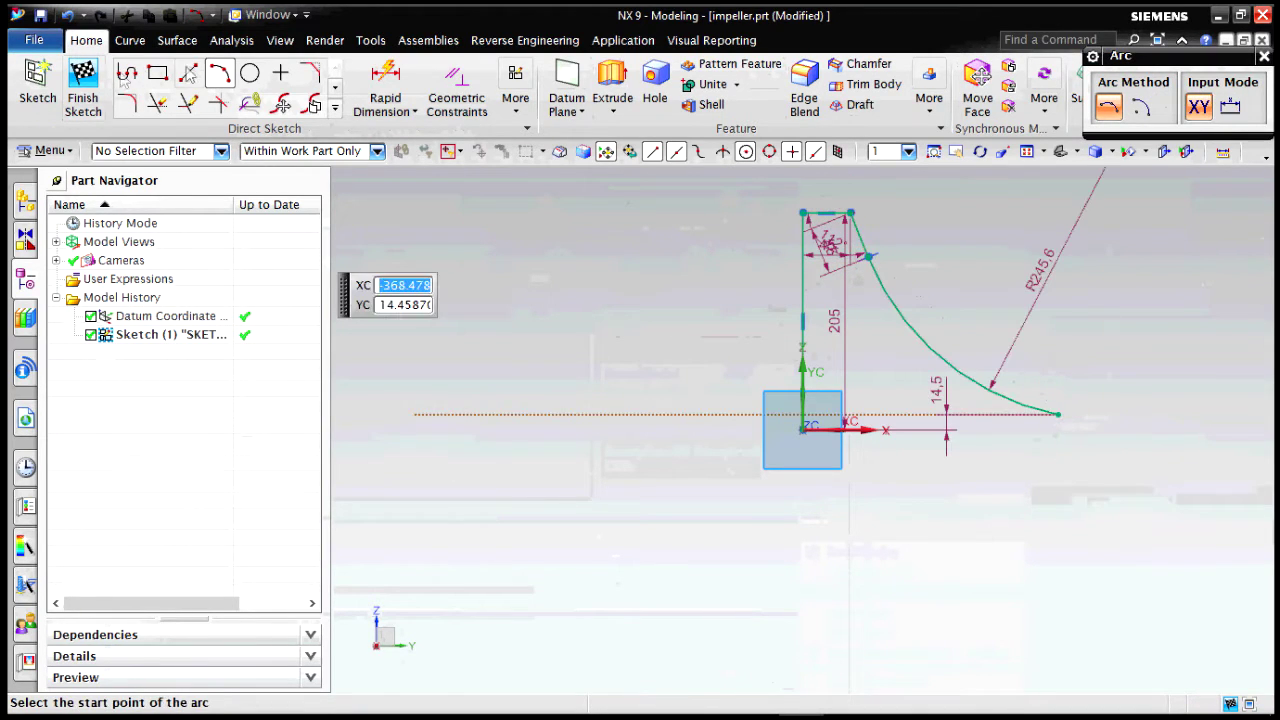
key("Escape")
key("l")
left_click(1060, 417)
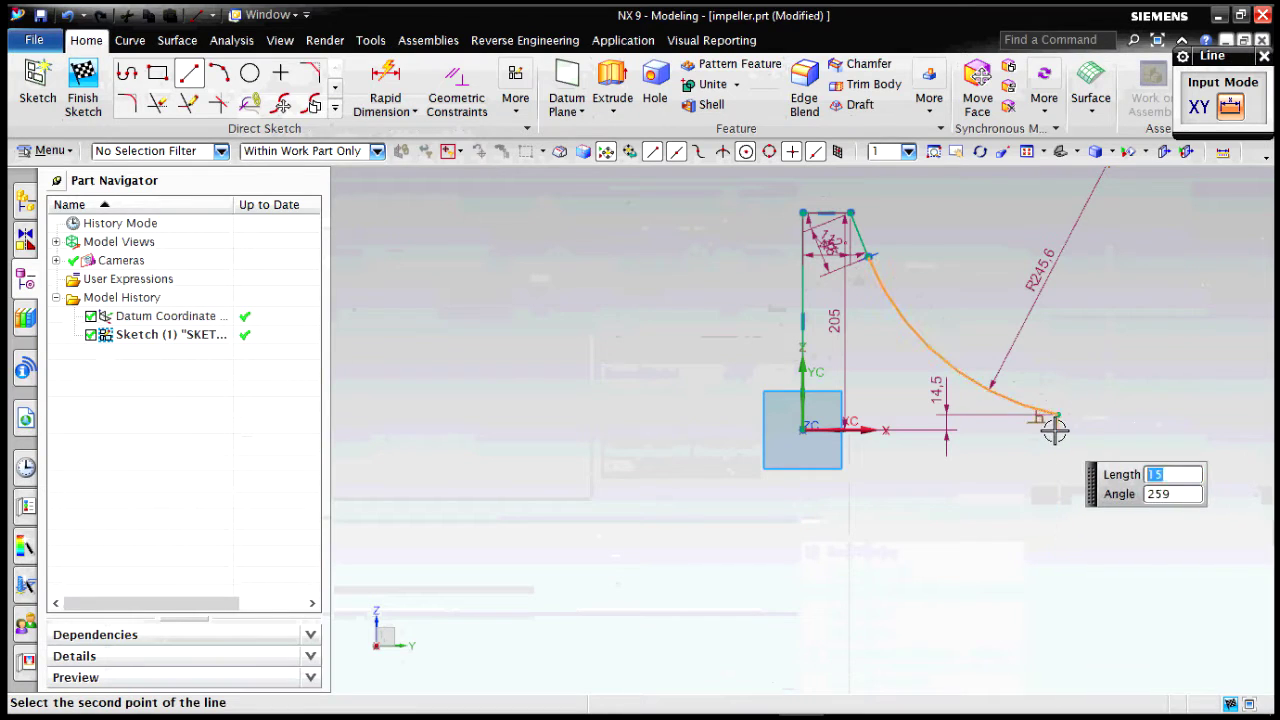
scroll(1045, 418, "up", 8)
scroll(883, 420, "down", 4)
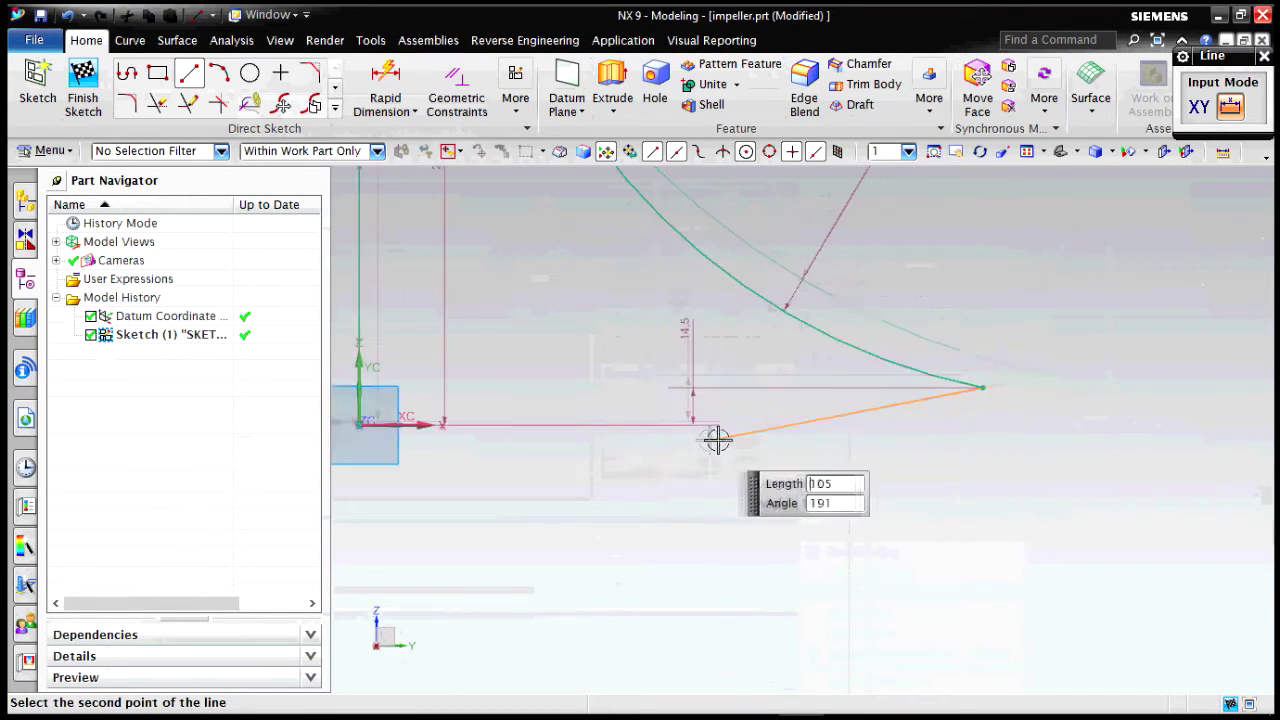
left_click(970, 420)
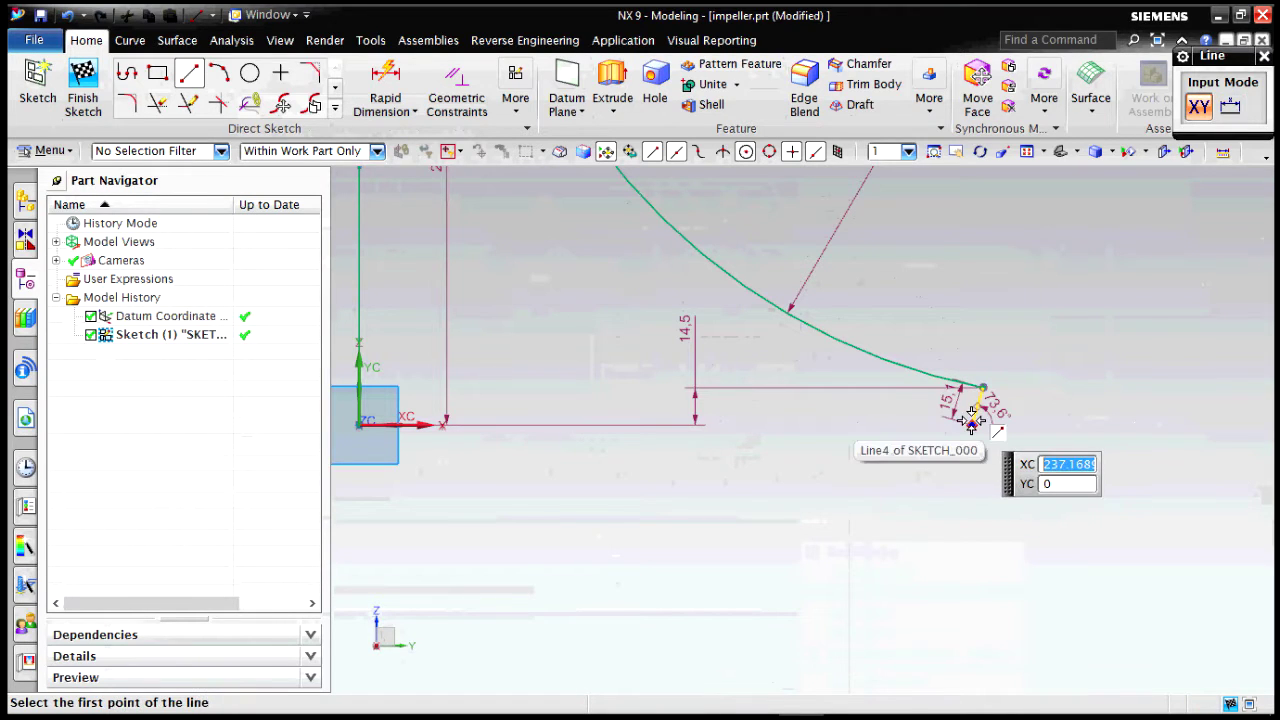
left_click(972, 420)
scroll(1058, 470, "down", 5)
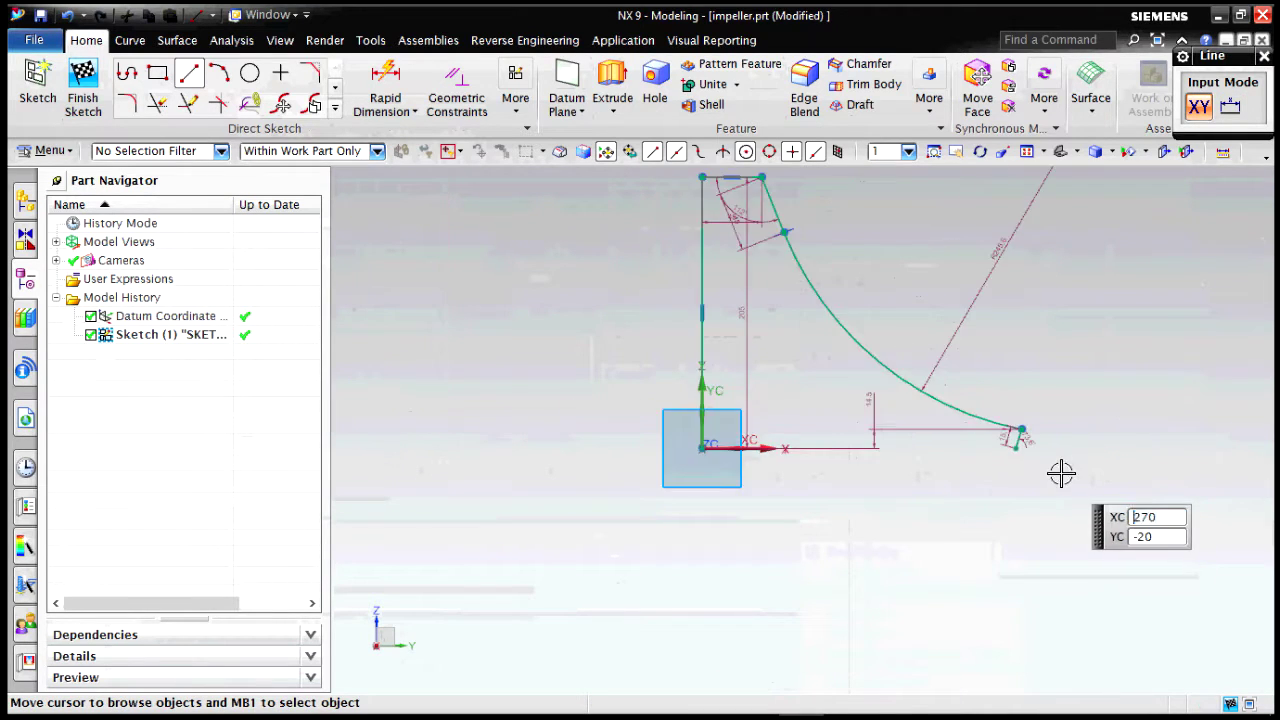
key("ctrl+q")
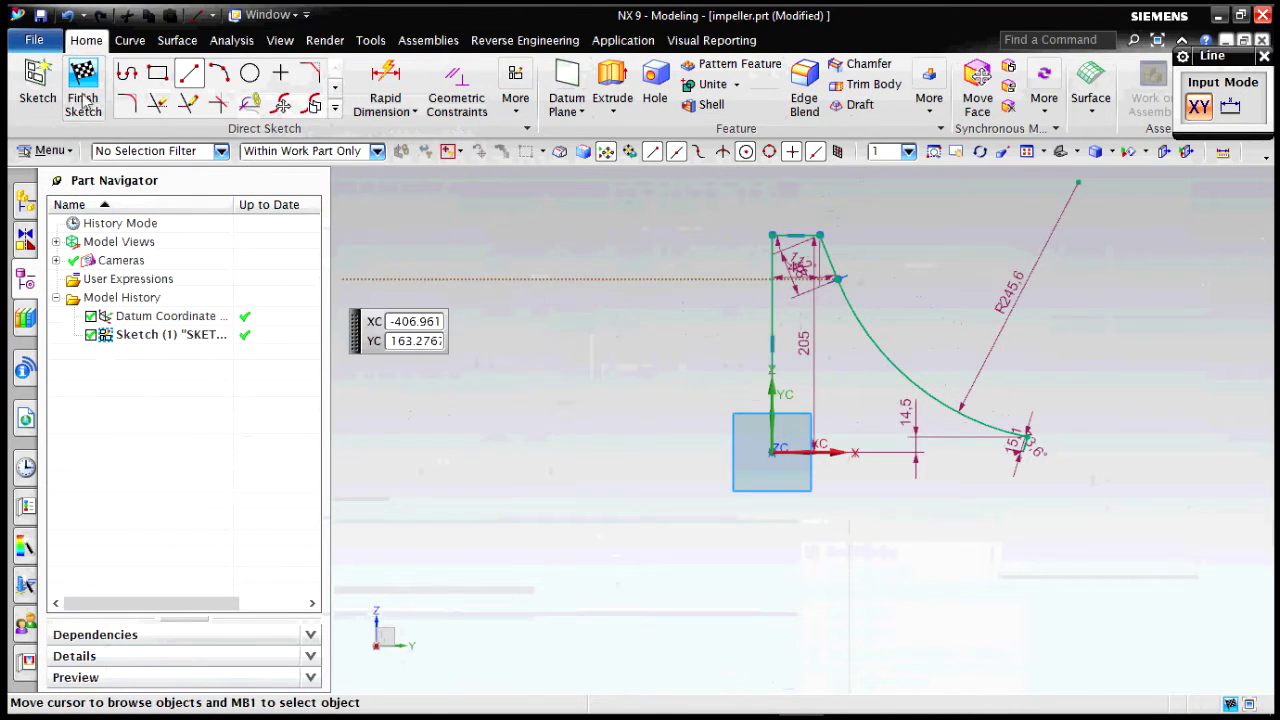
- Start a Revolve with the top line, slanted edge, arc and short end line as section
left_click(256, 110)
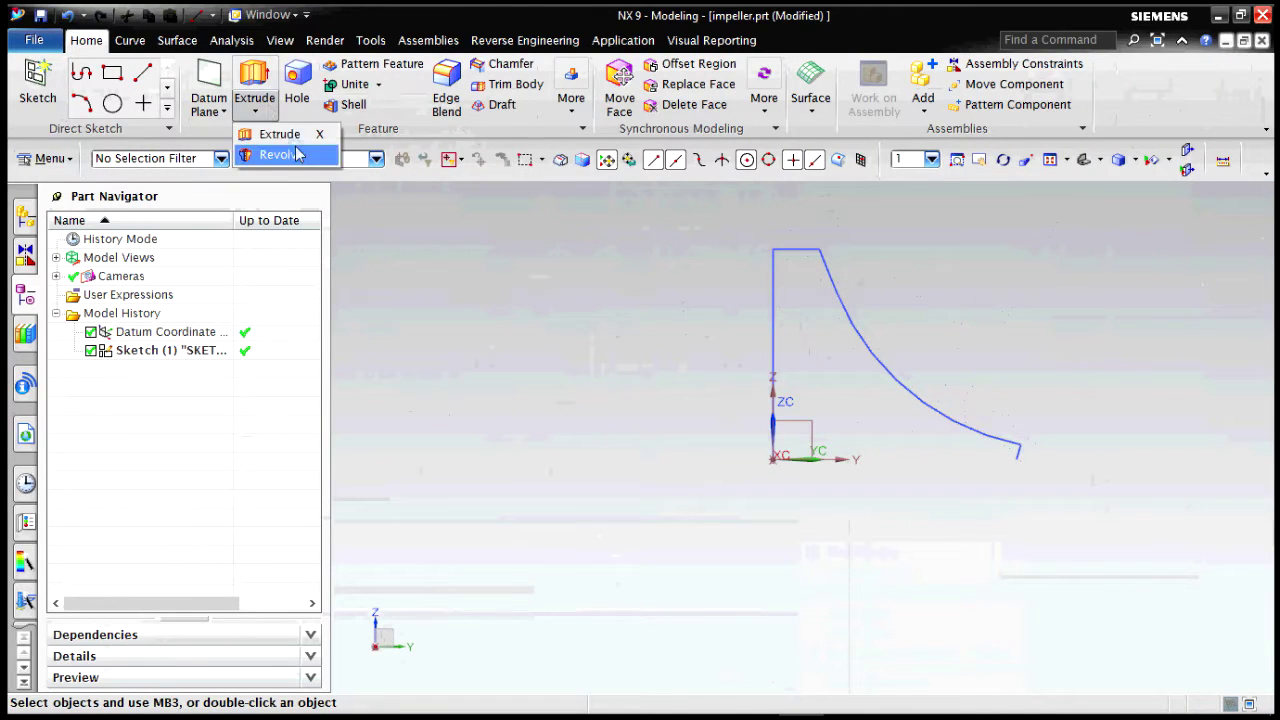
left_click(290, 153)
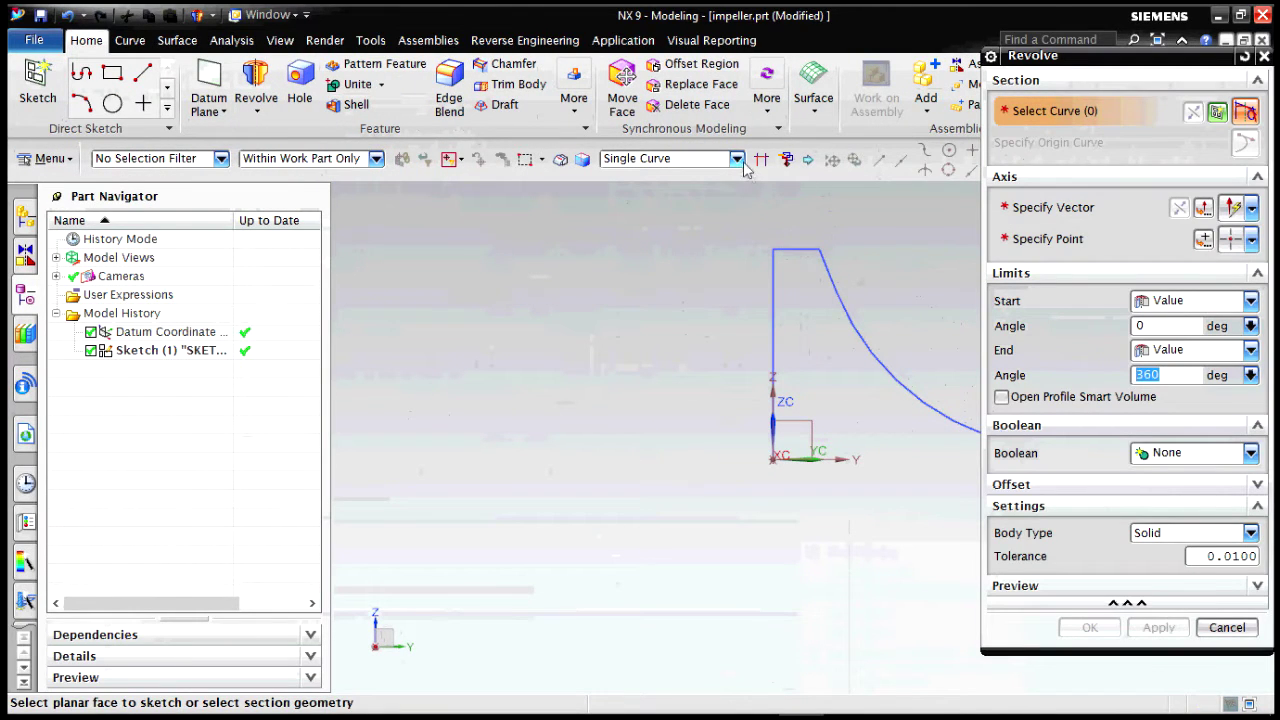
left_click(737, 159)
left_click(716, 180)
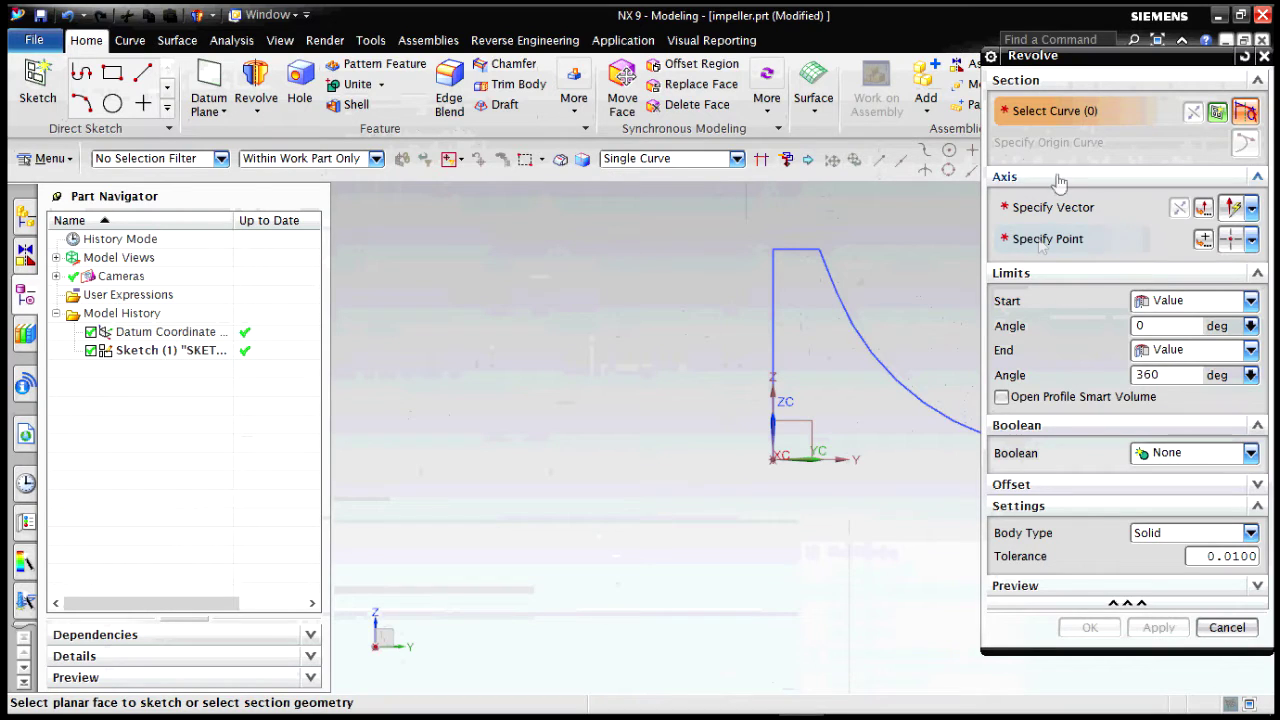
left_click(804, 250)
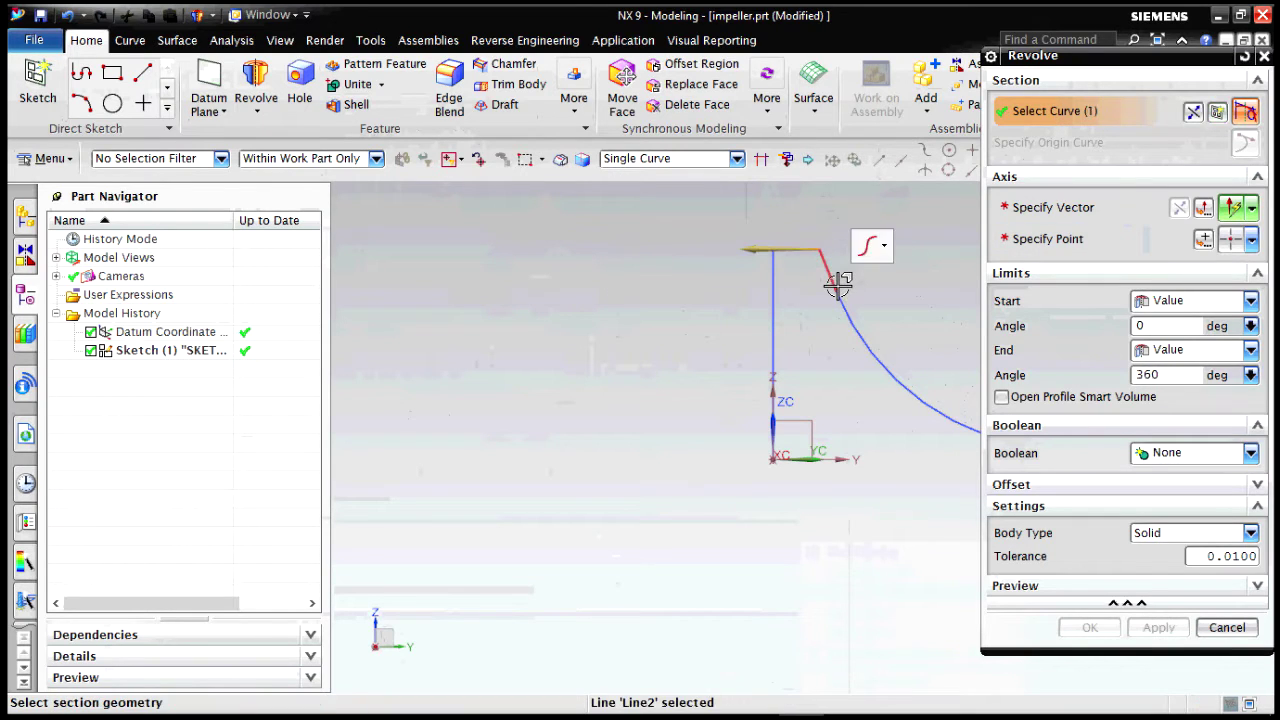
left_click(836, 278)
left_click(886, 368)
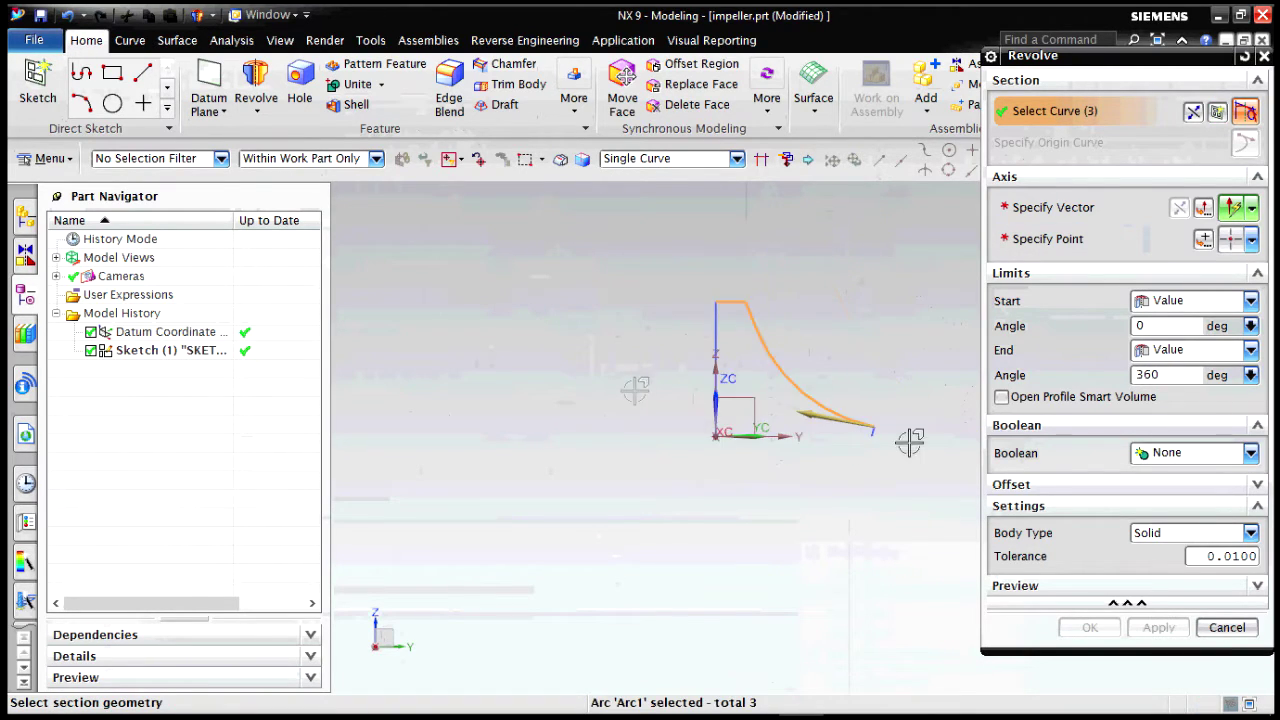
scroll(909, 443, "up", 2)
left_click(810, 400)
scroll(886, 435, "down", 2)
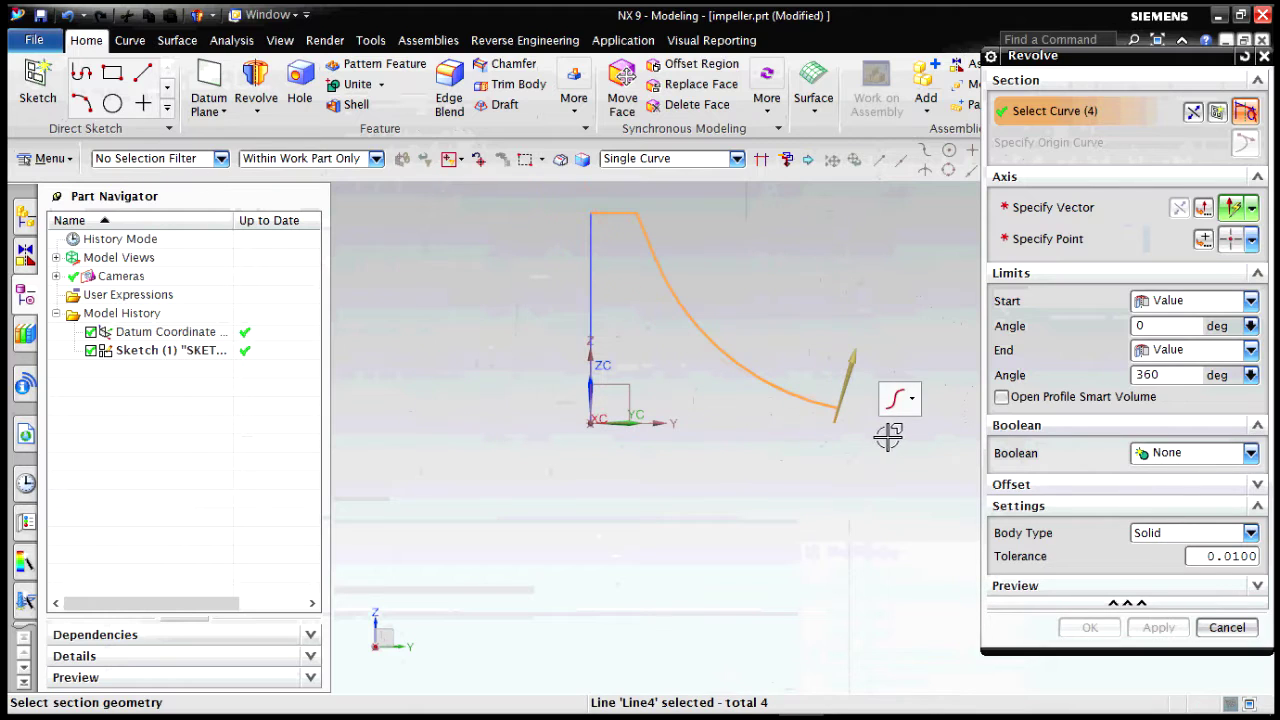
- Revolve the section 0–360° about the vertical edge to create the hub body
left_click(1062, 207)
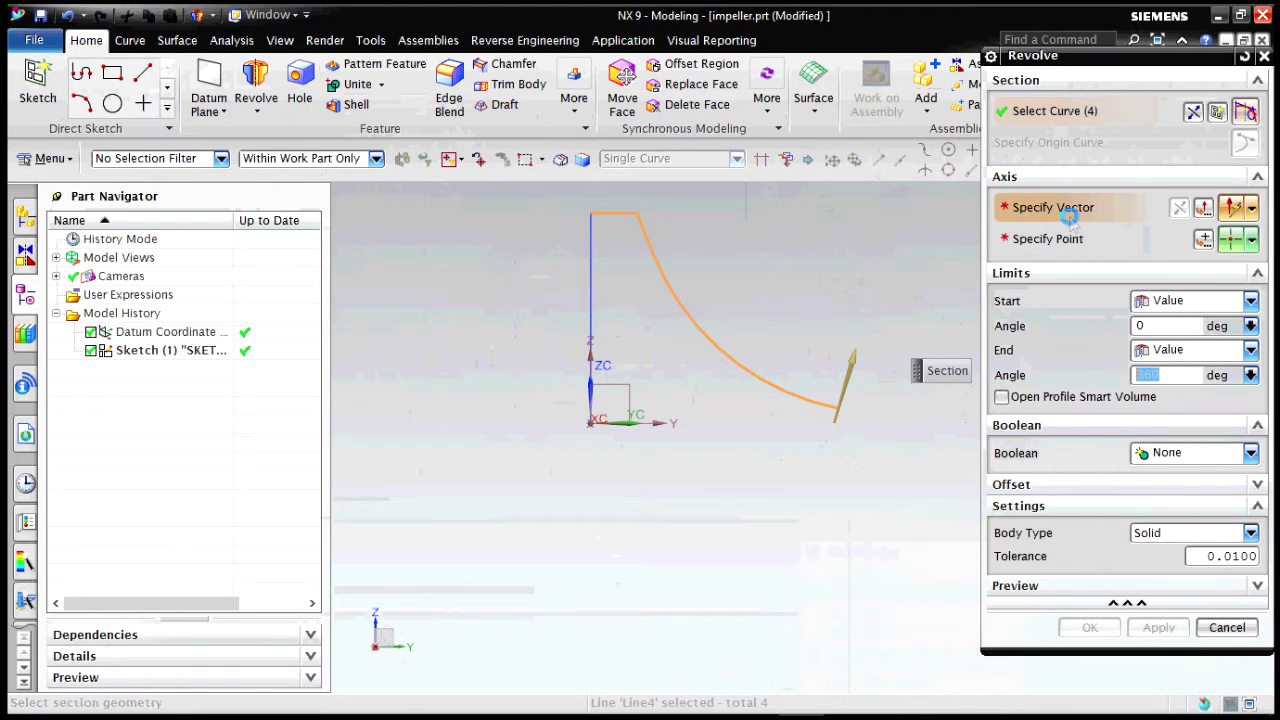
left_click(588, 312)
middle_click_drag(890, 520, 826, 342)
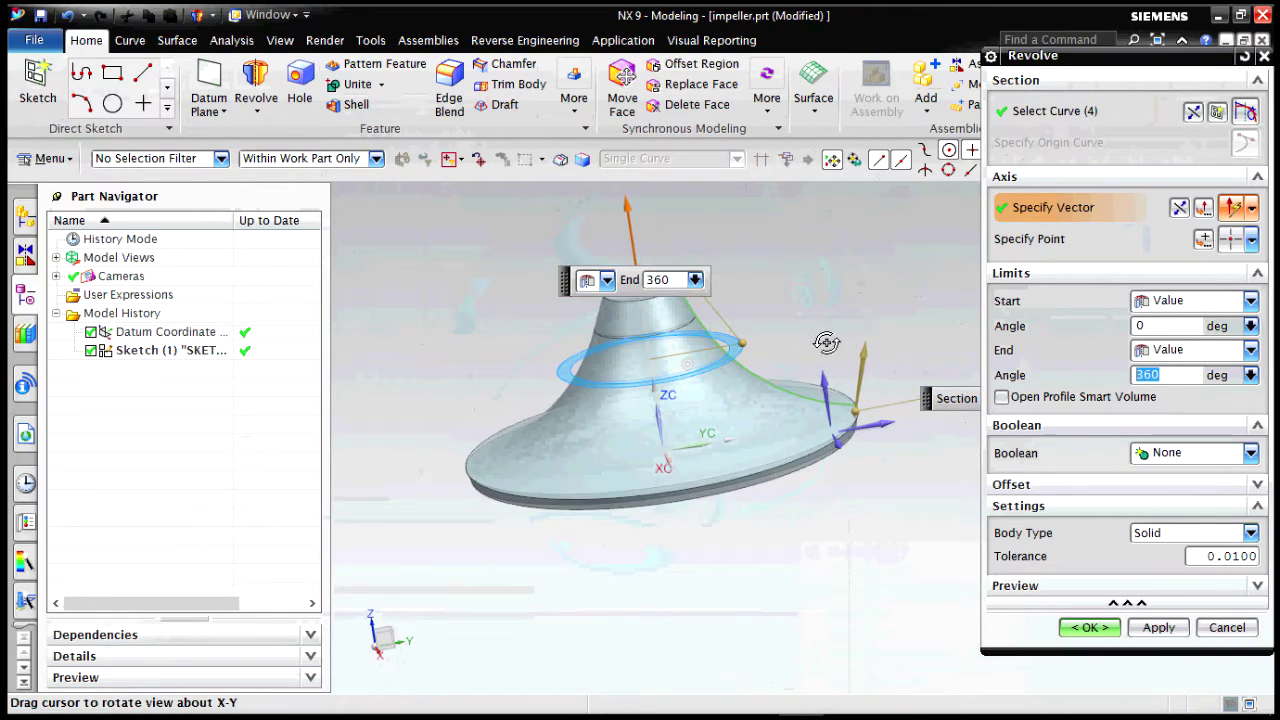
left_click(1089, 627)
mouse_move(980, 434)
middle_mouse_down()
mouse_move(991, 457)
mouse_move(930, 459)
mouse_move(1001, 414)
mouse_move(978, 457)
middle_mouse_up()
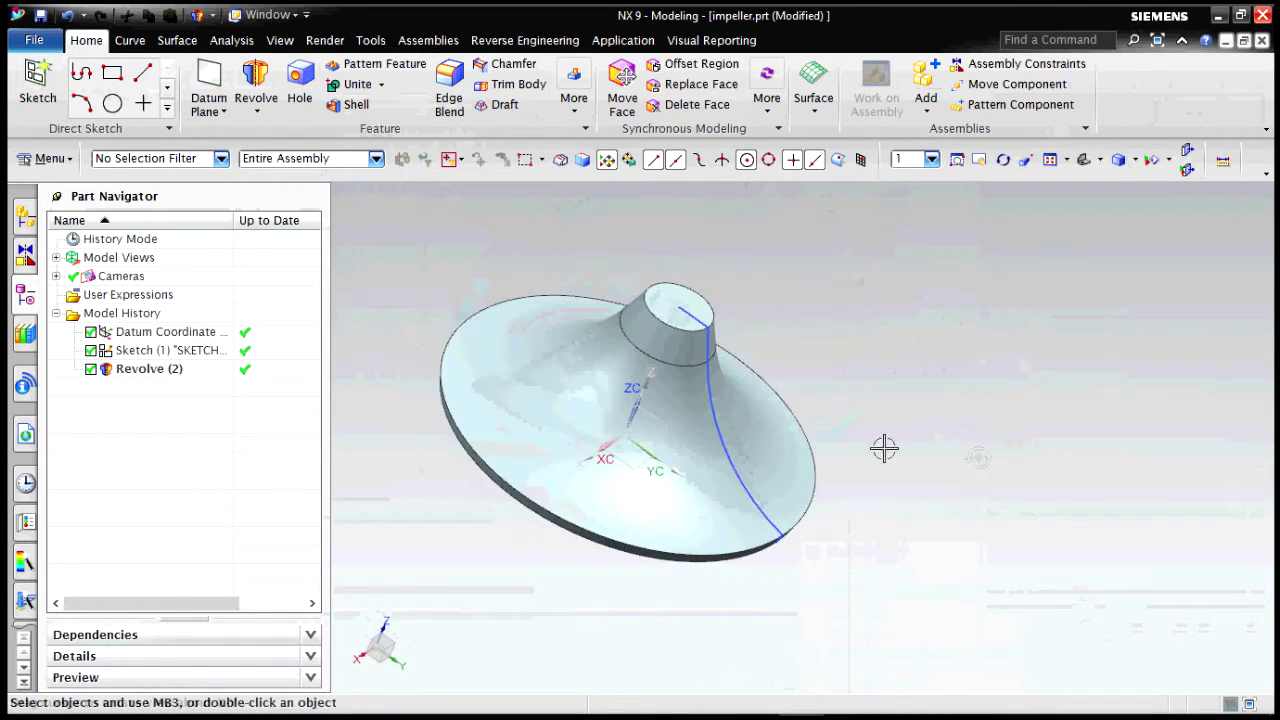
- Start a Curve on Surface on the revolved faces from the hub top to the outer rim
left_click(50, 158)
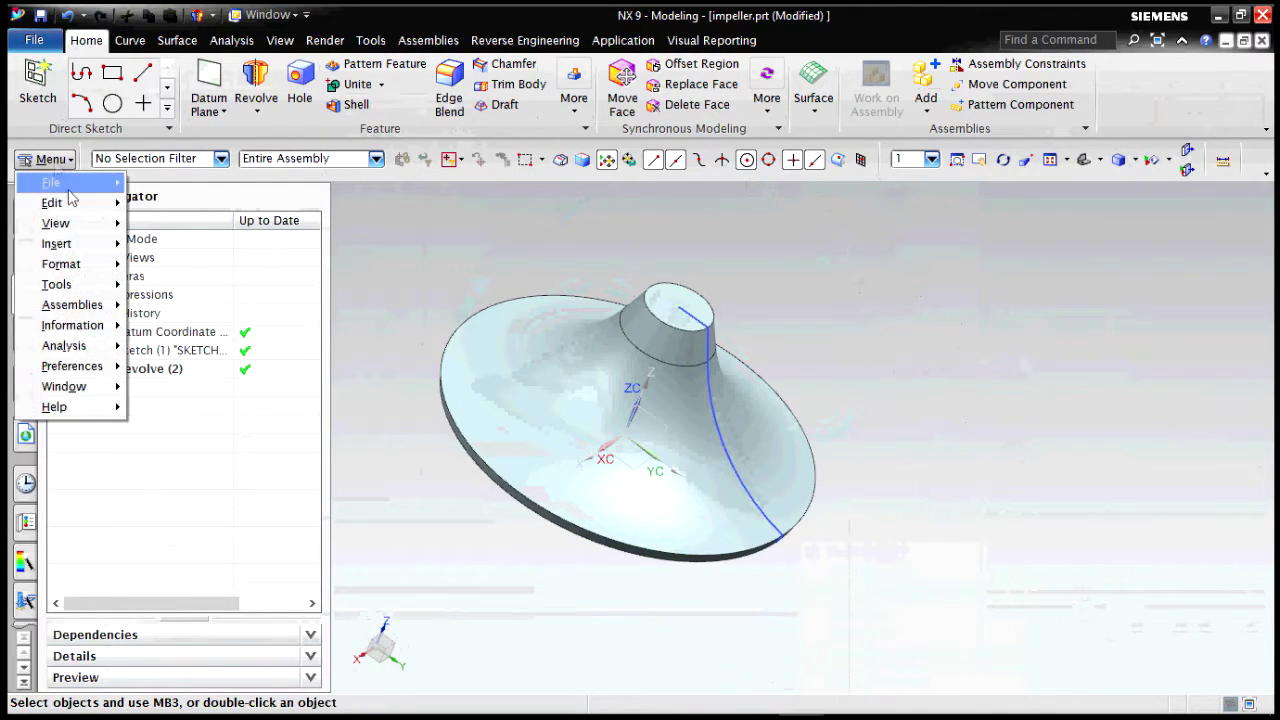
mouse_move(60, 243)
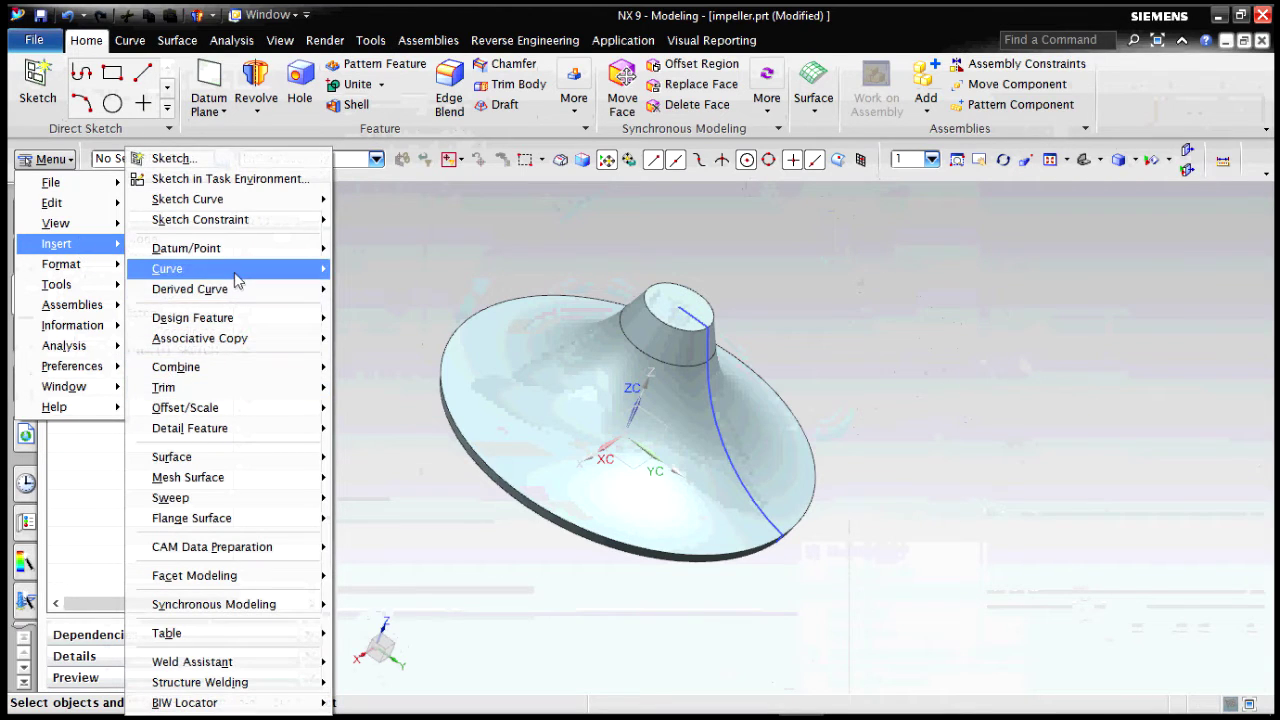
mouse_move(230, 268)
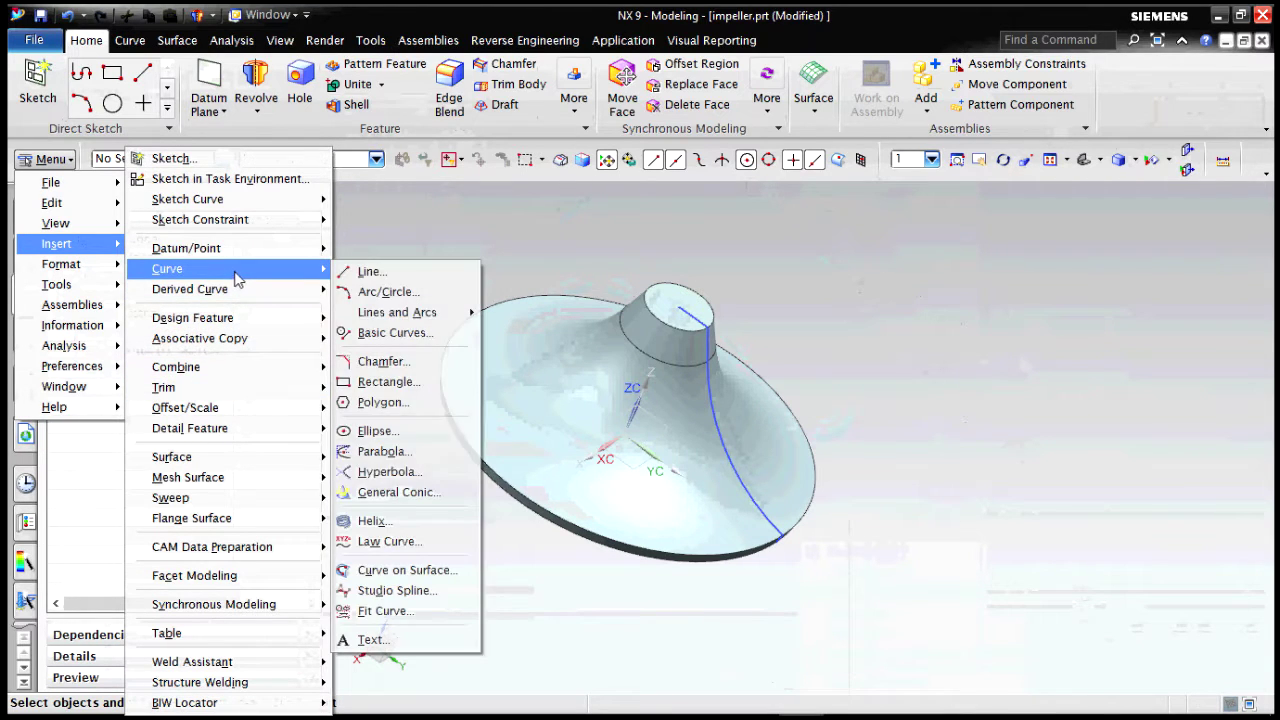
left_click(410, 572)
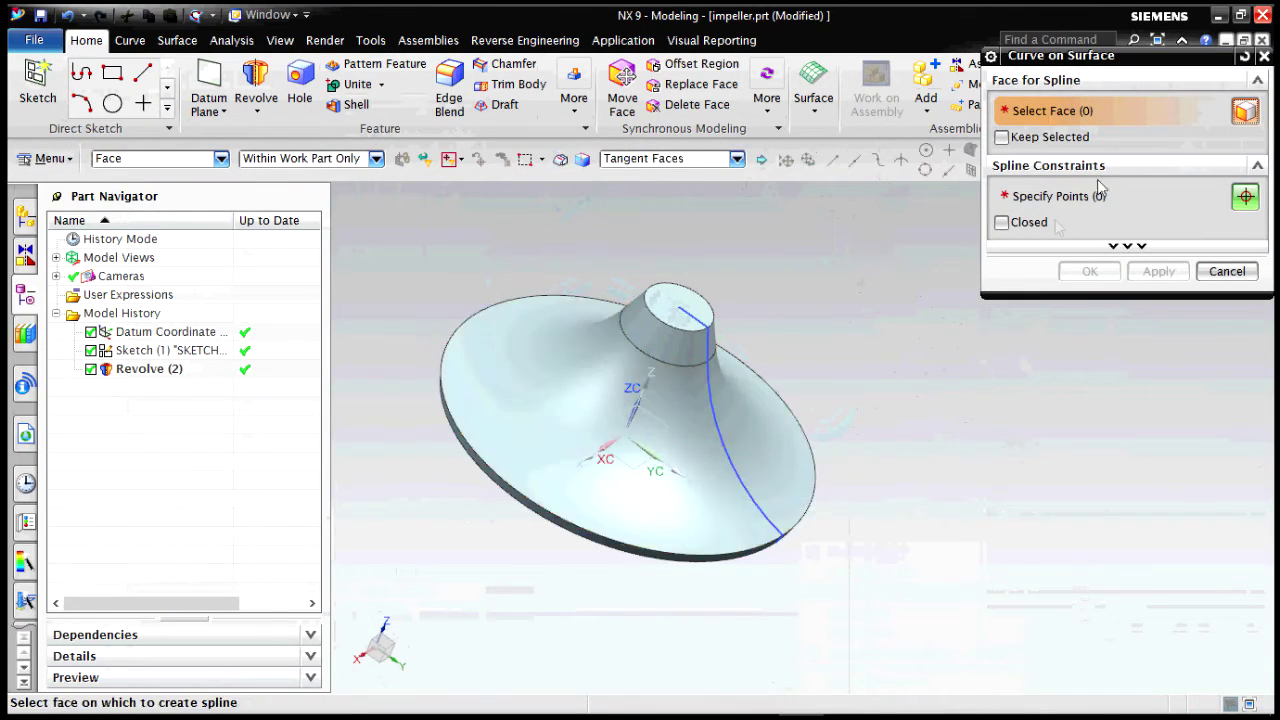
left_click(690, 405)
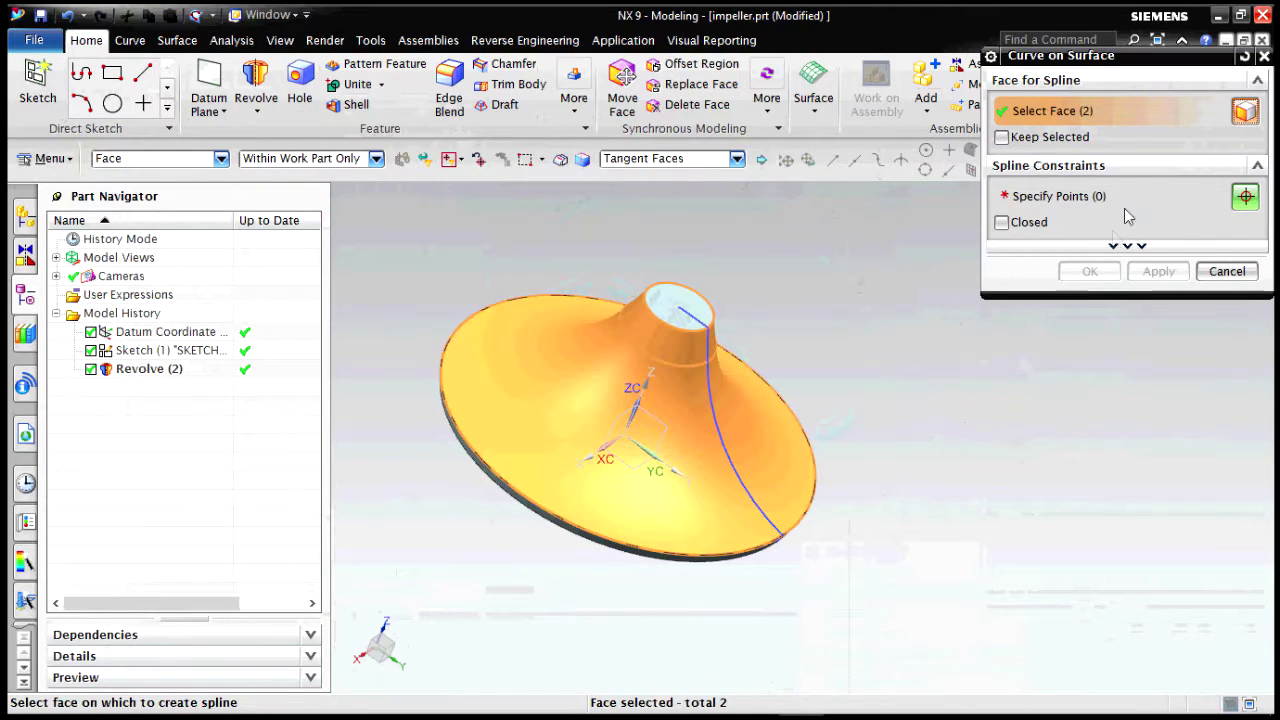
middle_click_drag(955, 380, 868, 350)
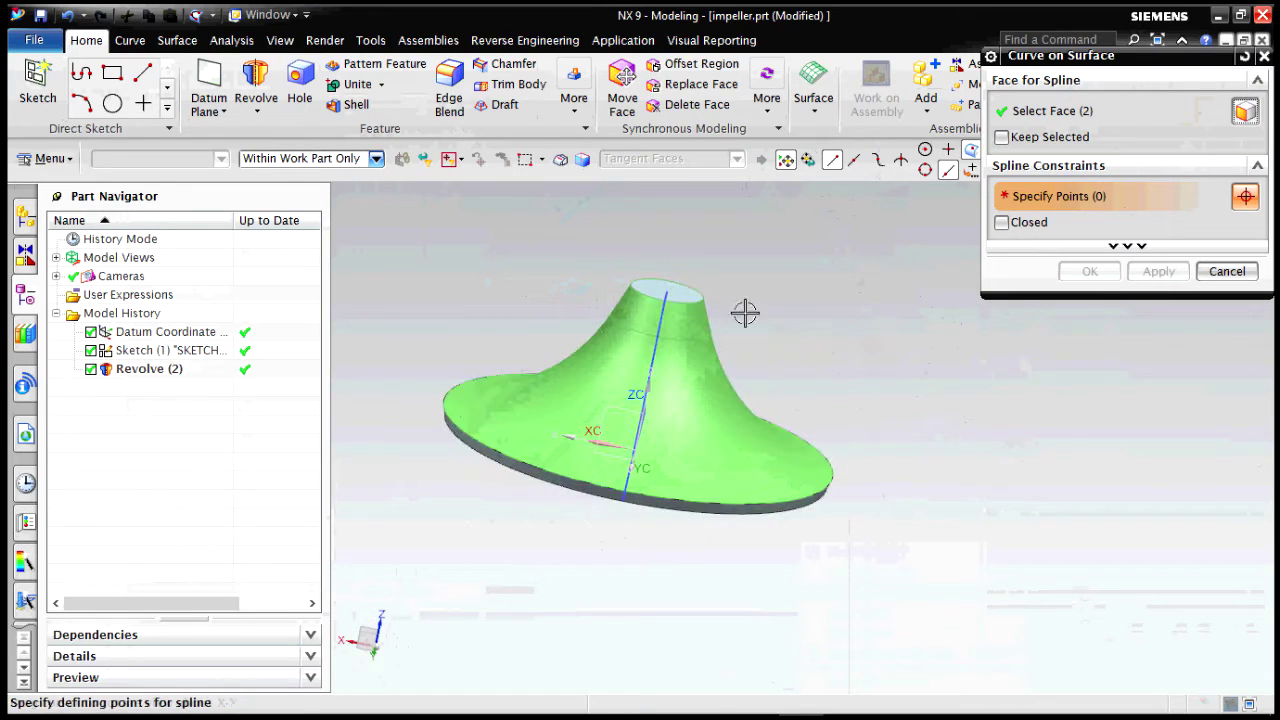
left_click(665, 300)
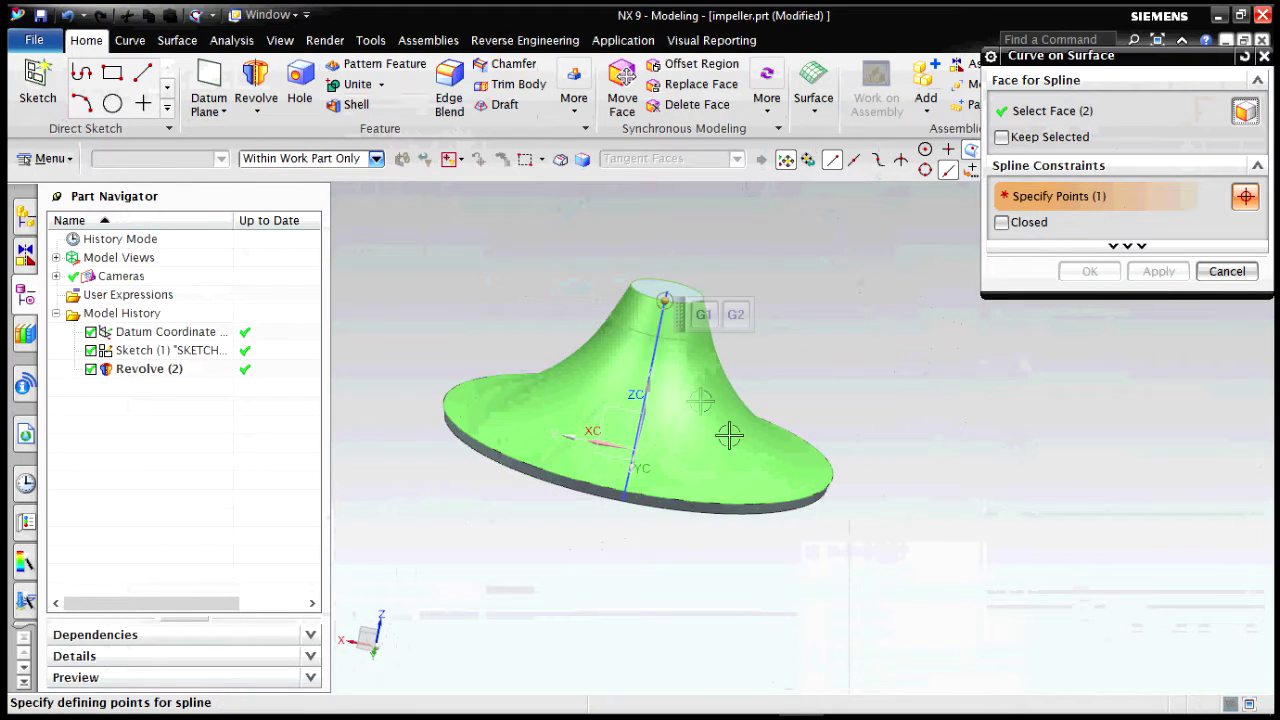
left_click(790, 498)
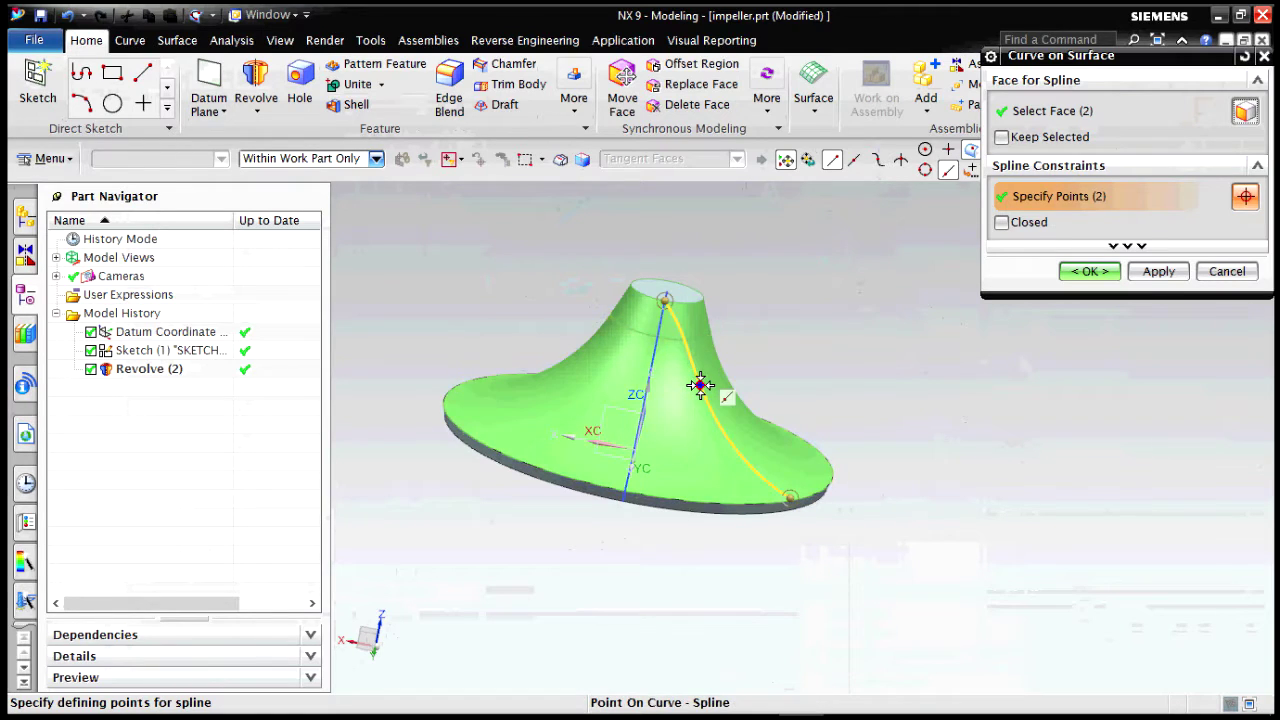
- Pull the spline's middle point up the face to bend it and create the curve
left_click_drag(703, 388, 680, 408)
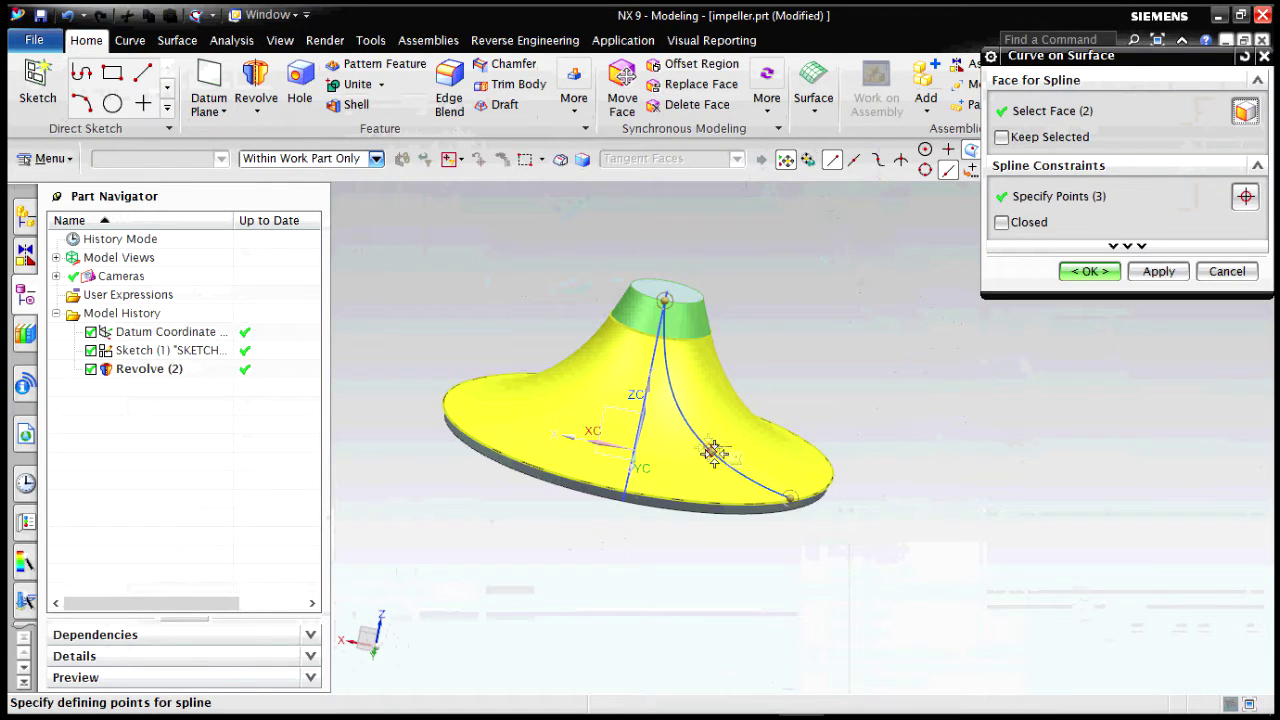
left_click_drag(718, 455, 719, 454)
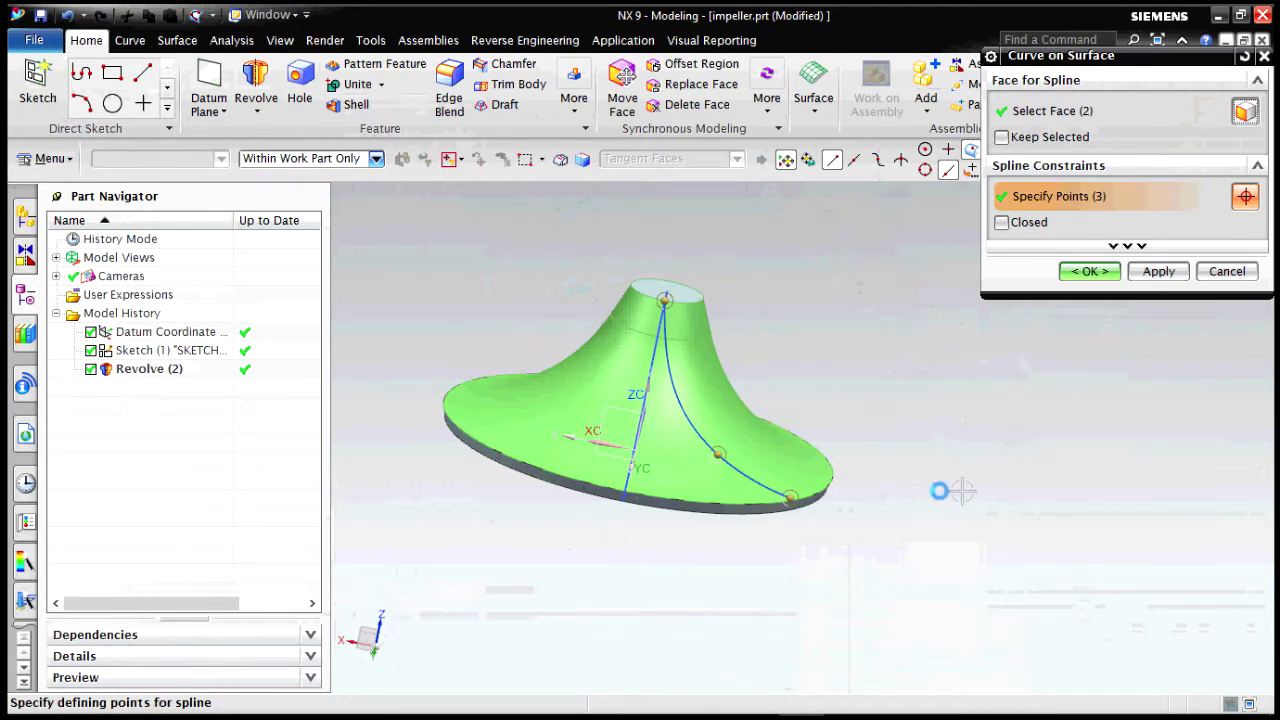
middle_click_drag(939, 490, 883, 511)
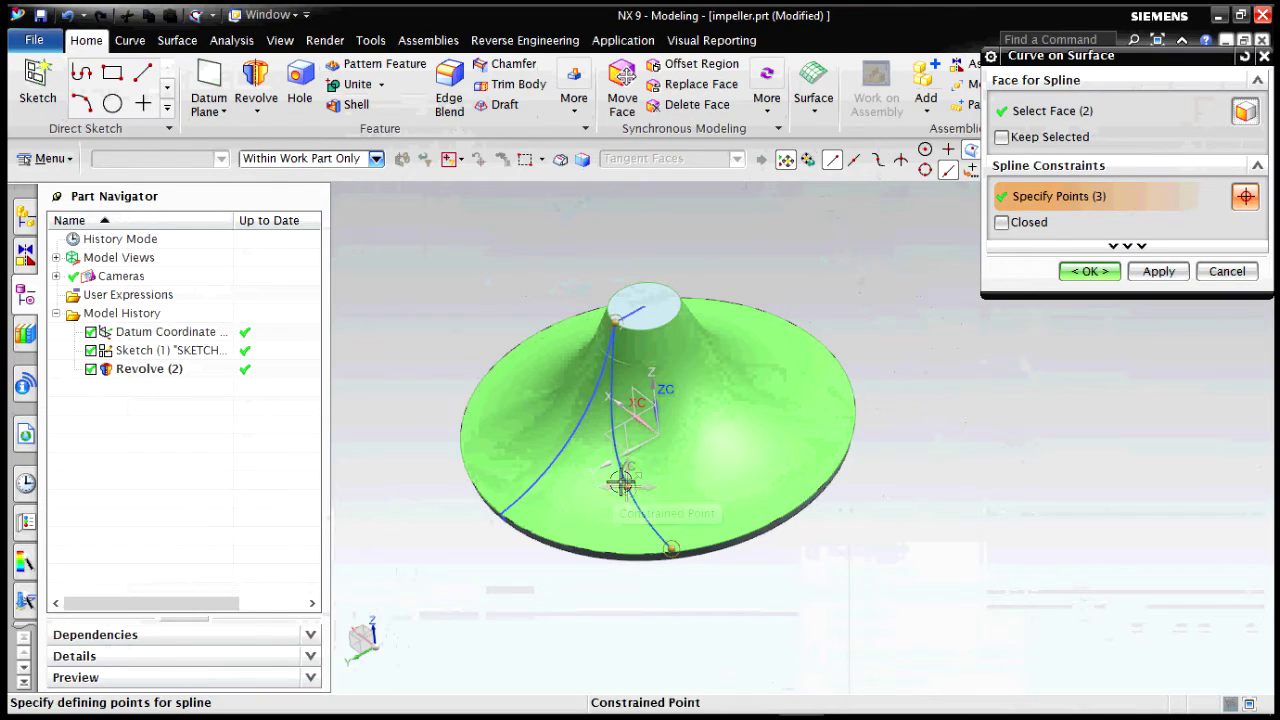
left_click_drag(621, 483, 607, 414)
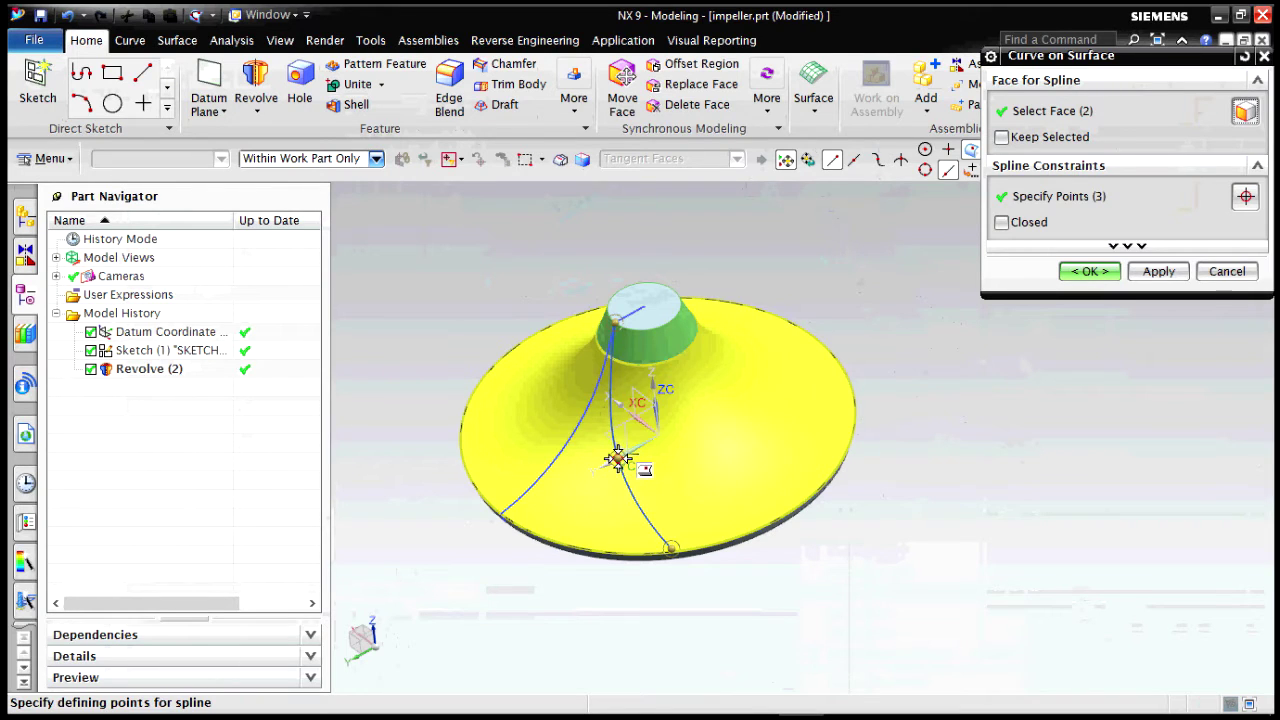
left_click_drag(618, 459, 616, 459)
left_click(1088, 273)
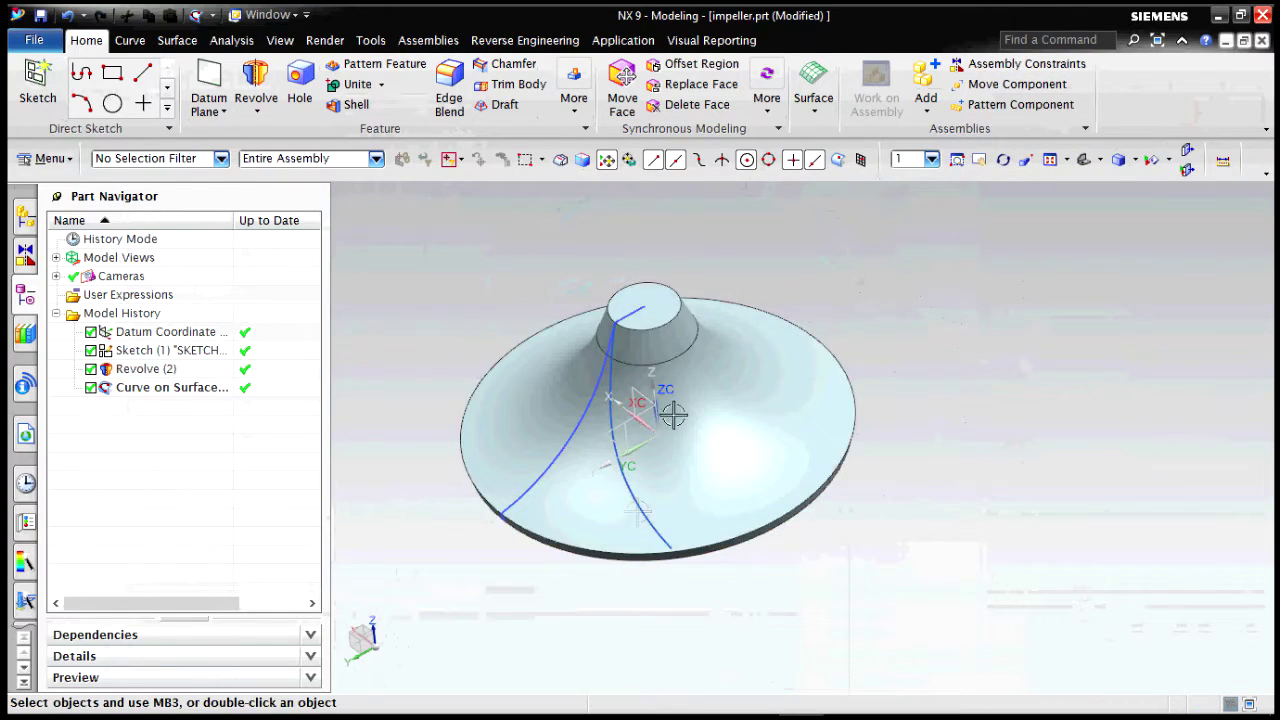
- Start a Law Extension with the new curve as base profile and the revolve faces as reference
left_click(45, 158)
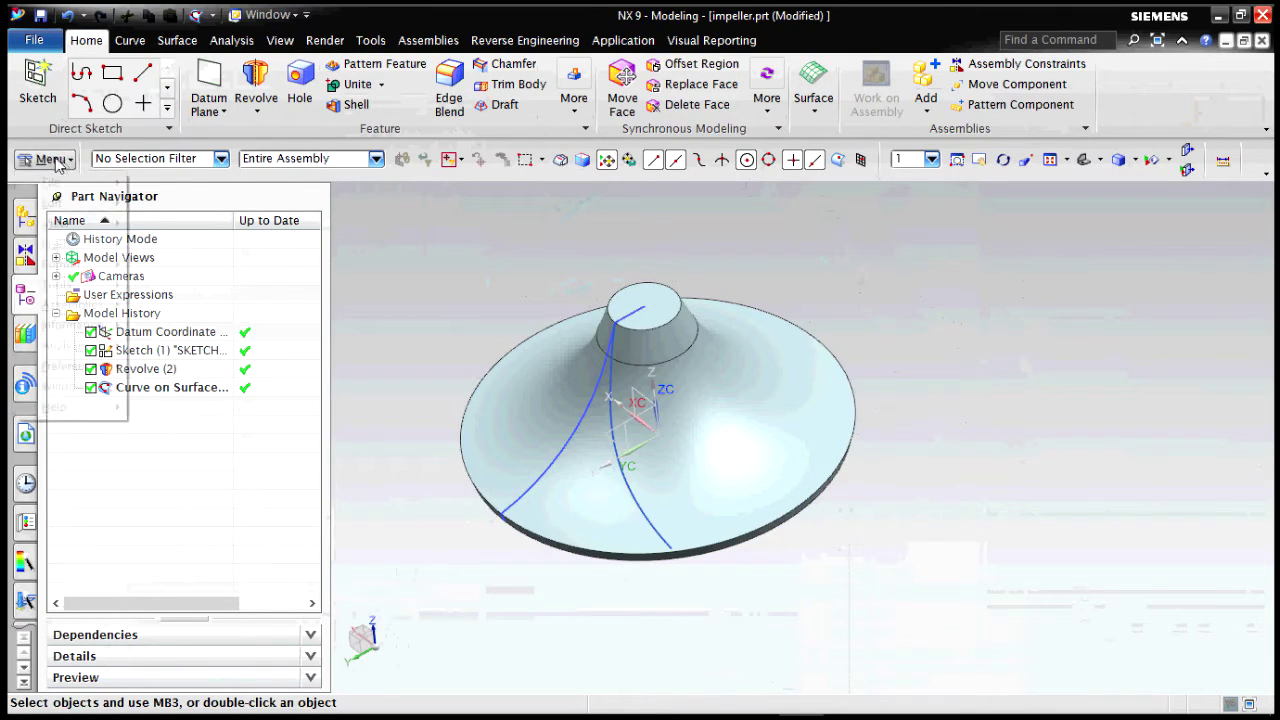
mouse_move(85, 252)
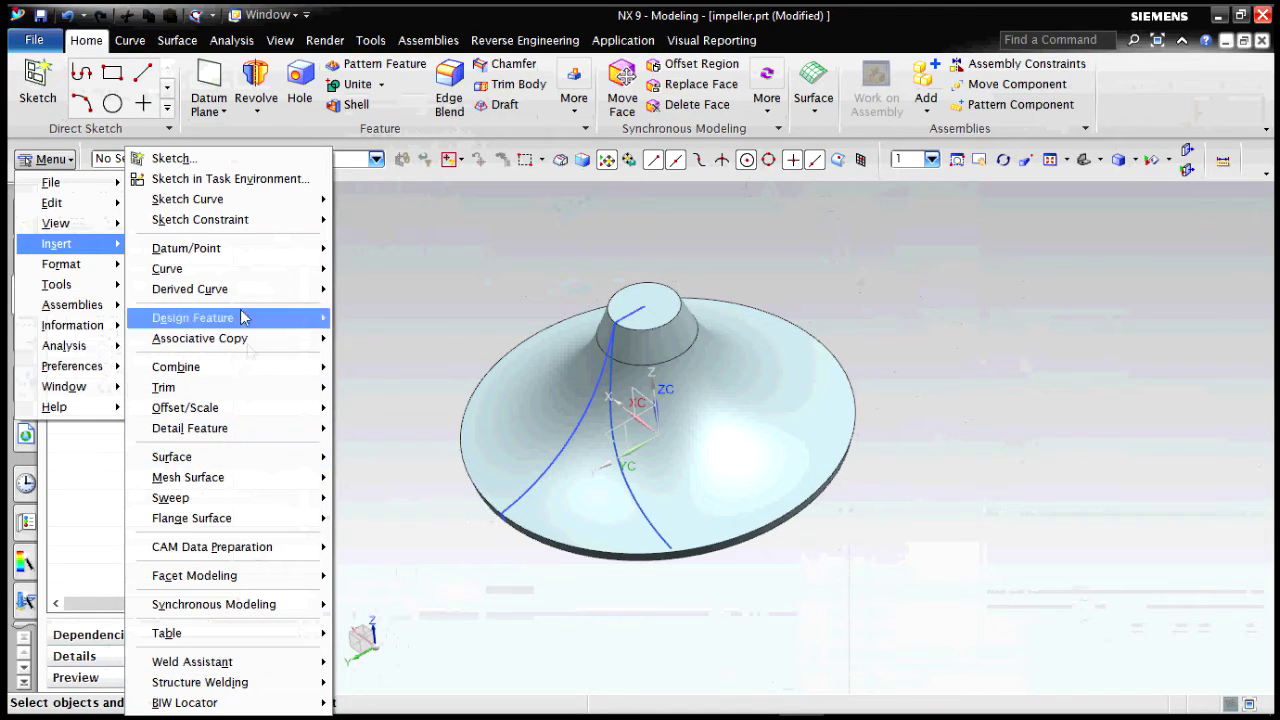
mouse_move(229, 533)
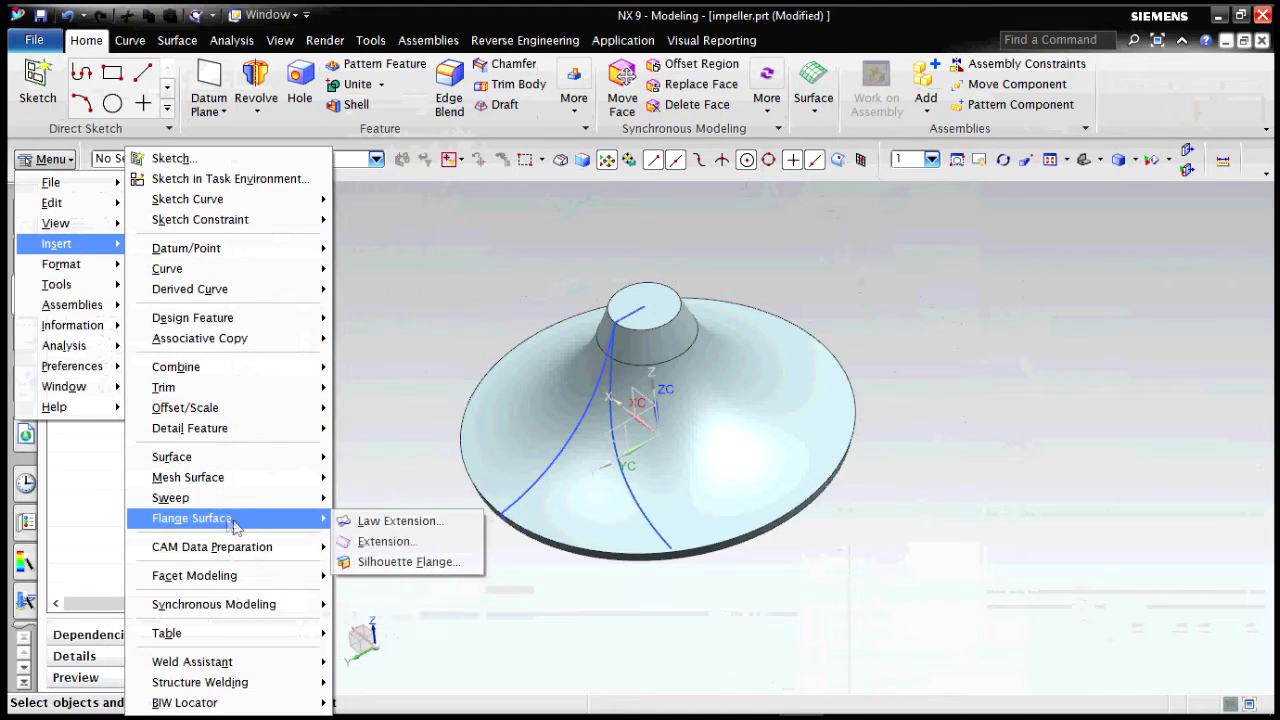
left_click(405, 520)
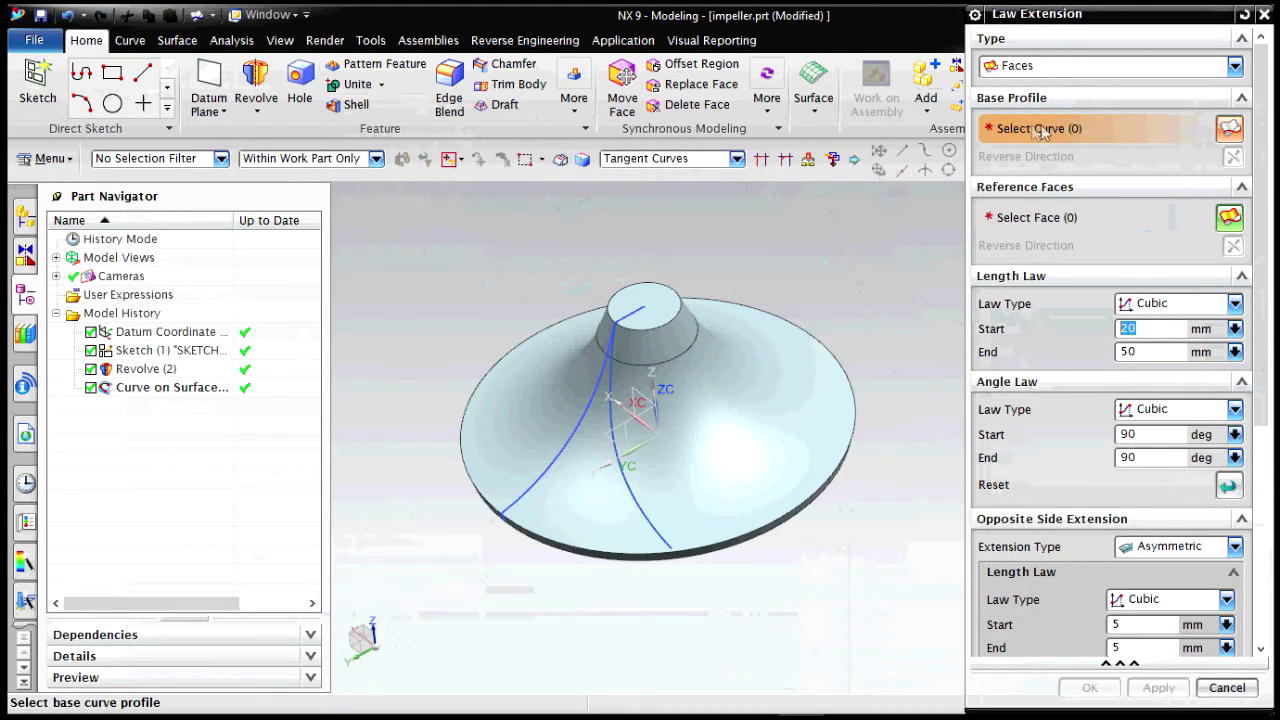
left_click(628, 485)
left_click(1030, 217)
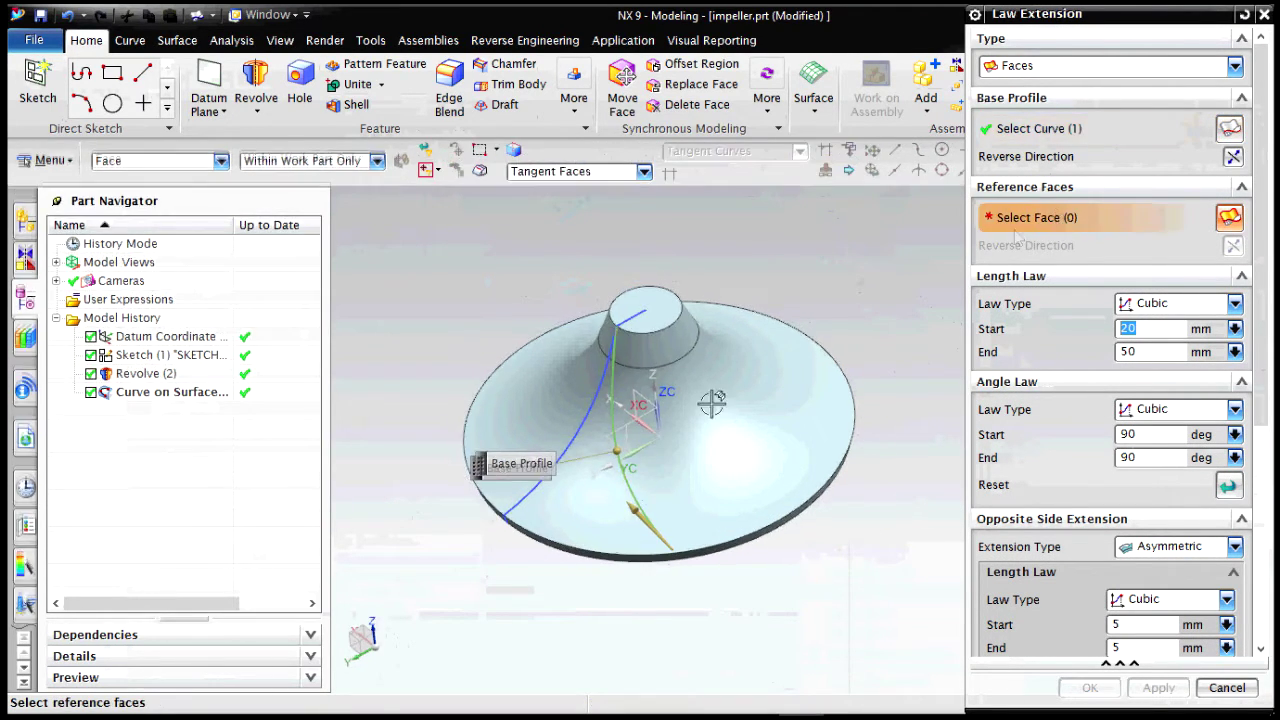
left_click(702, 437)
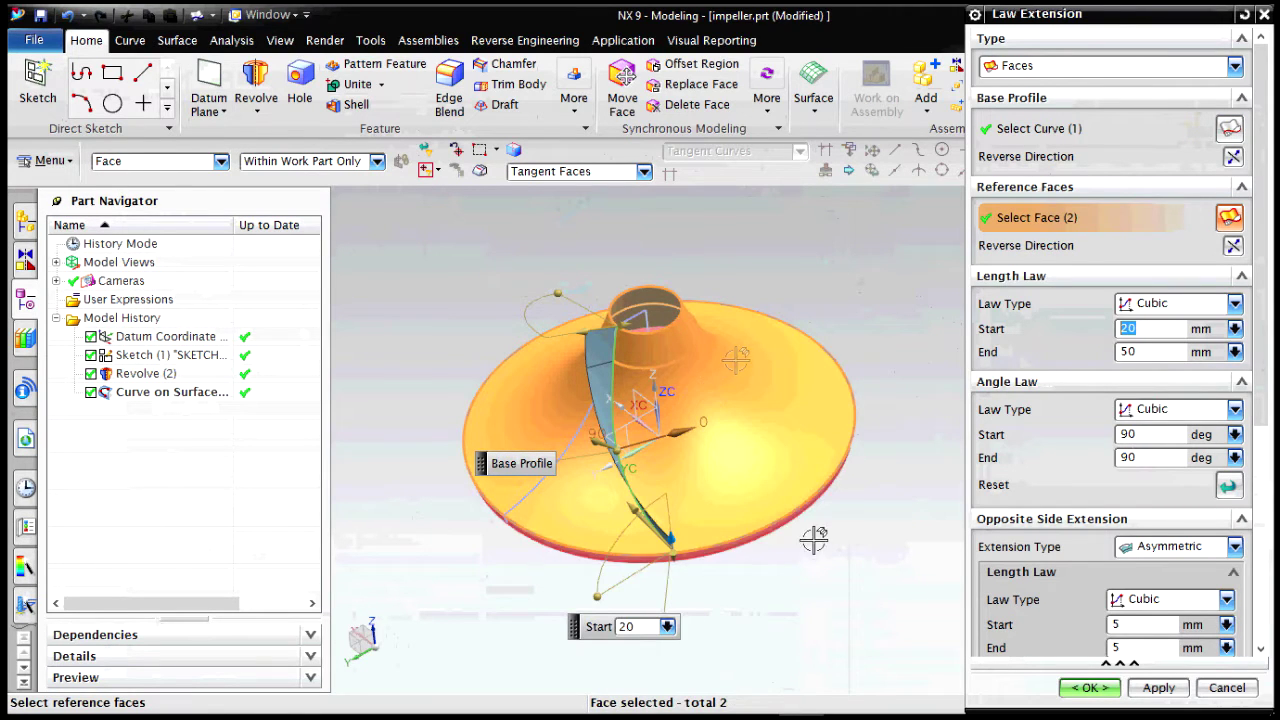
- Drag the extension lengths to 40 mm at the start and 110 mm at the end
middle_click_drag(858, 610, 809, 557)
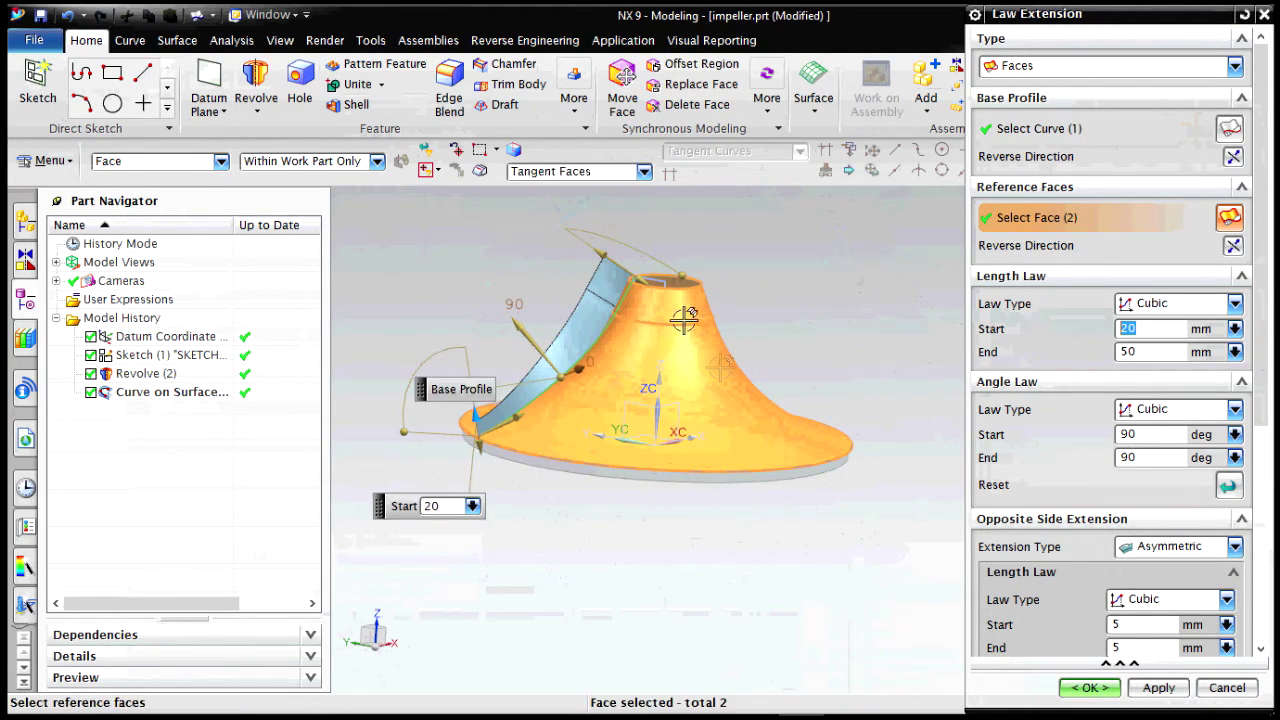
left_click_drag(596, 257, 565, 243)
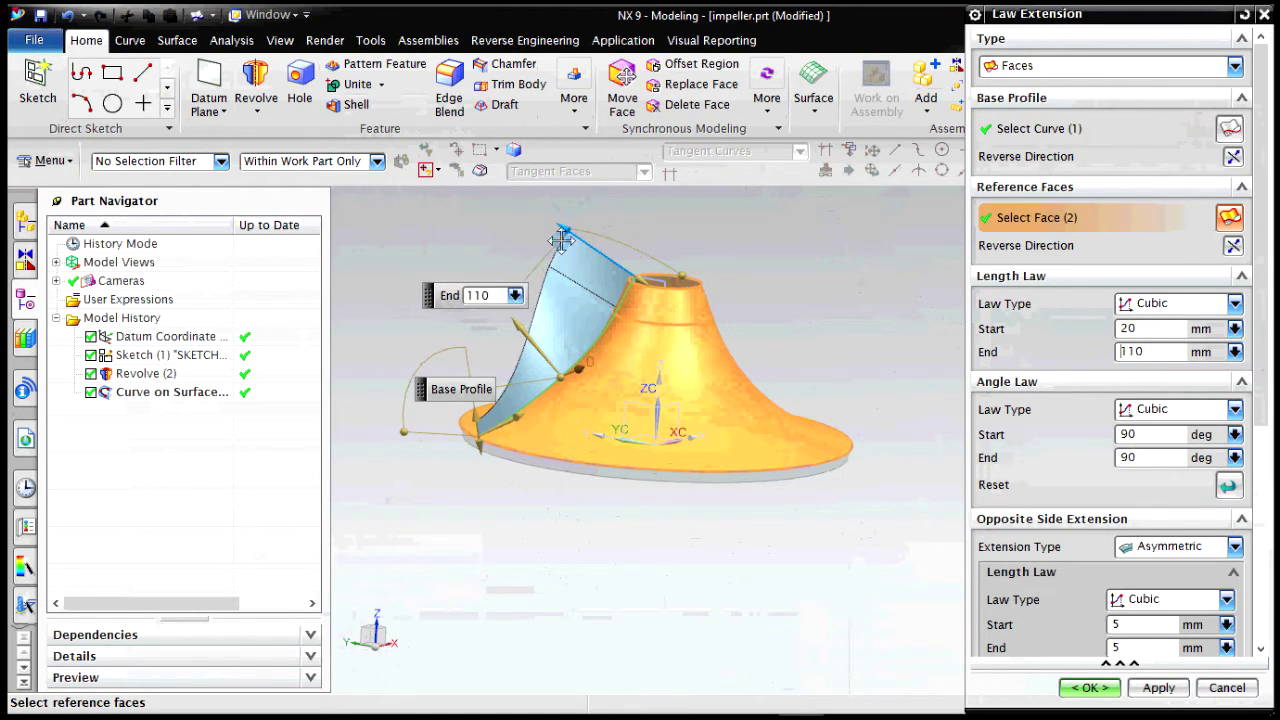
mouse_move(840, 352)
middle_mouse_down()
mouse_move(863, 414)
mouse_move(860, 360)
middle_mouse_up()
left_click_drag(497, 420, 481, 385)
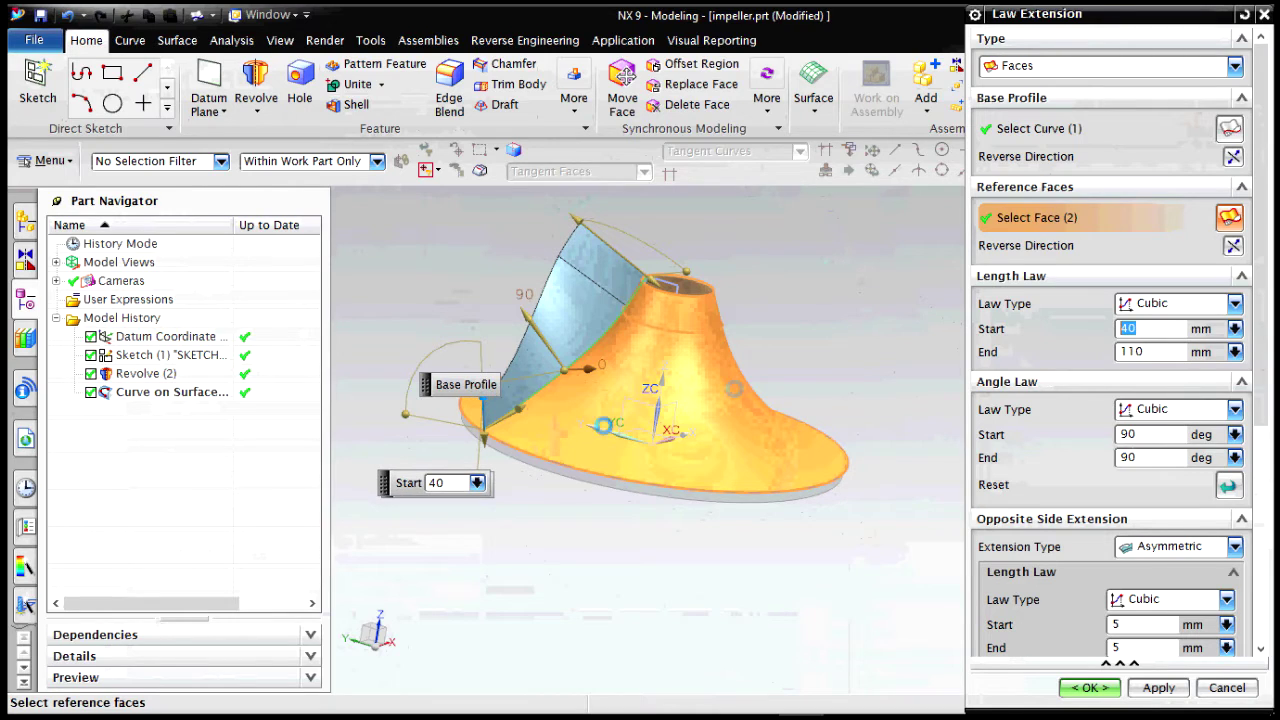
- Keep the angle law Cubic and tilt the sheet's start angle to 68°
left_click(1185, 418)
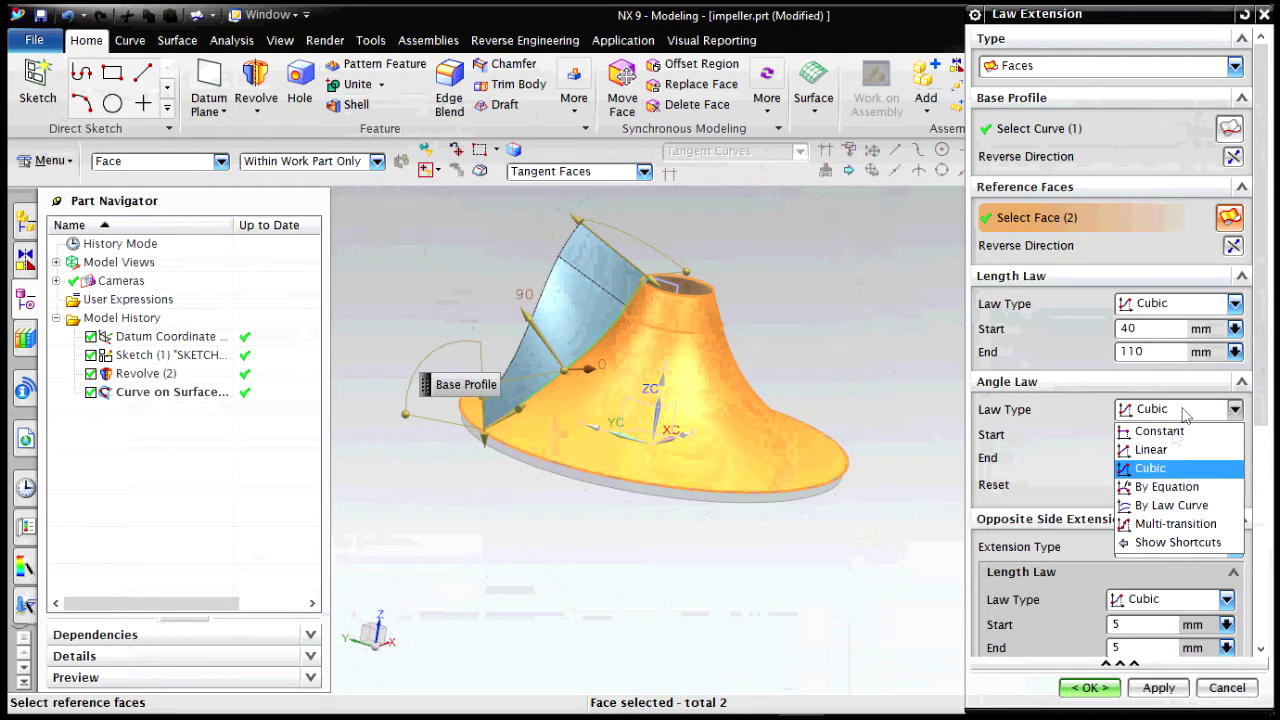
left_click(1150, 465)
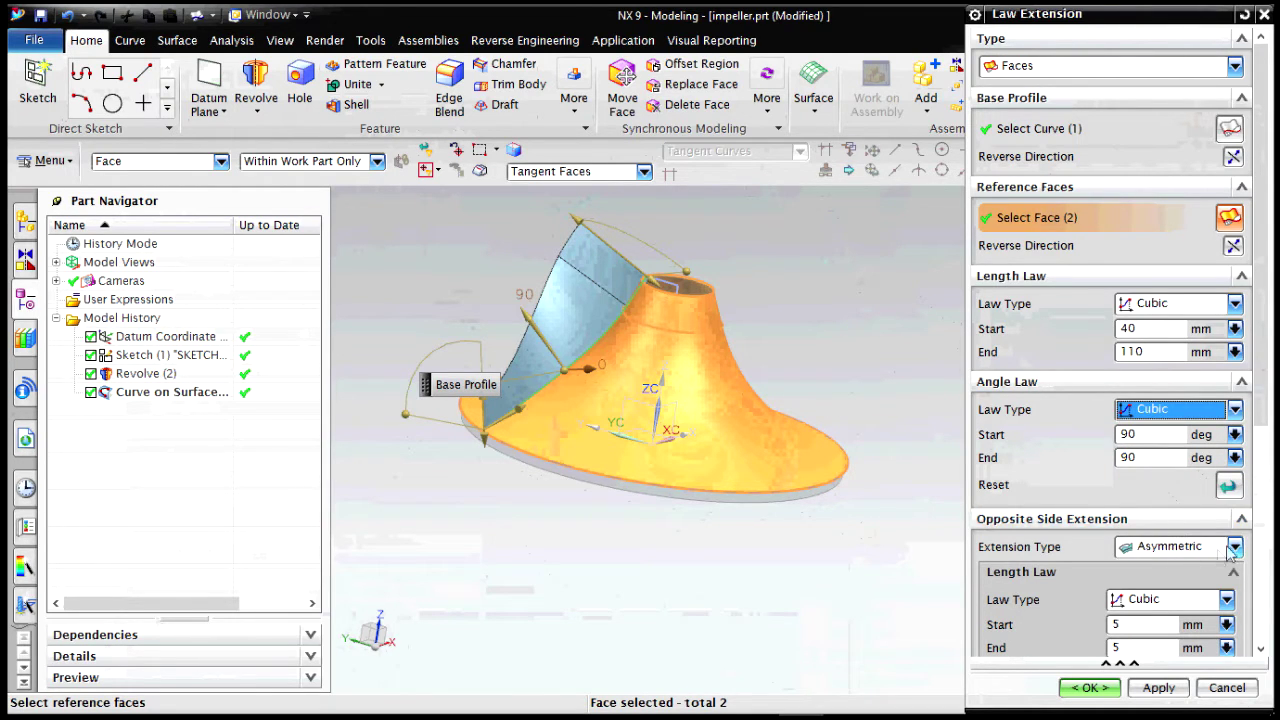
scroll(1075, 585, "down", 4)
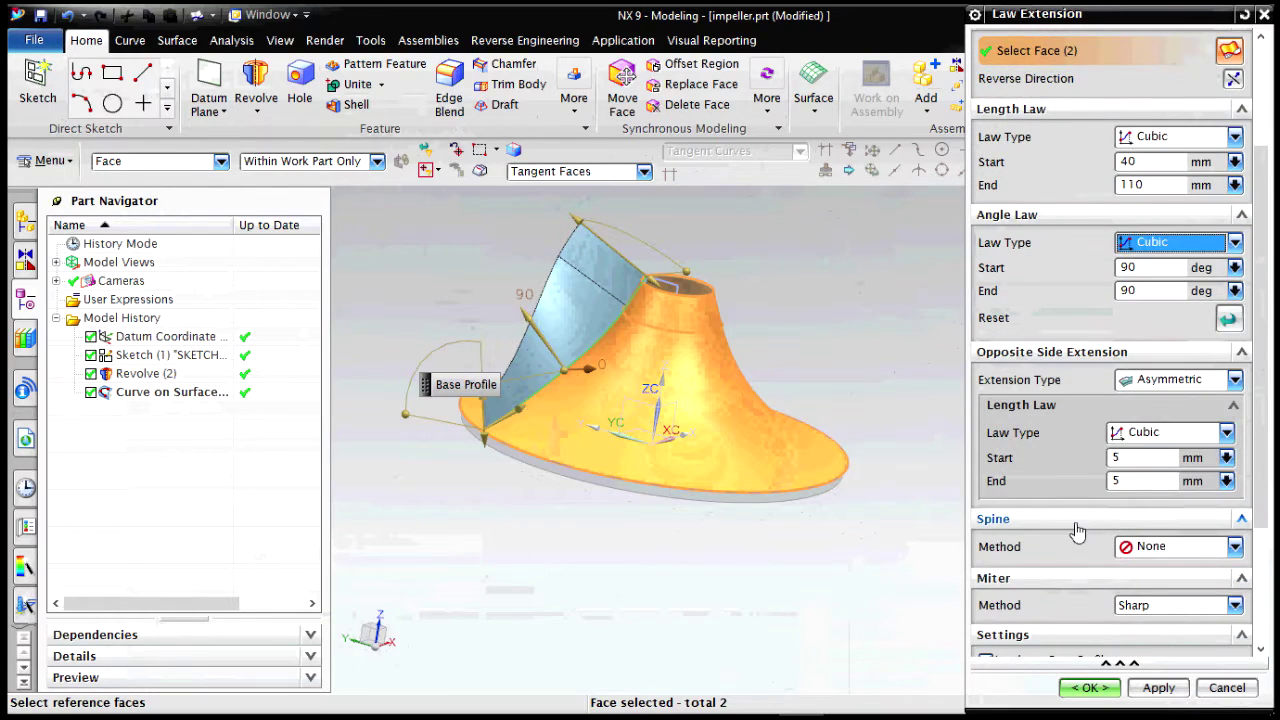
scroll(1077, 531, "down", 1)
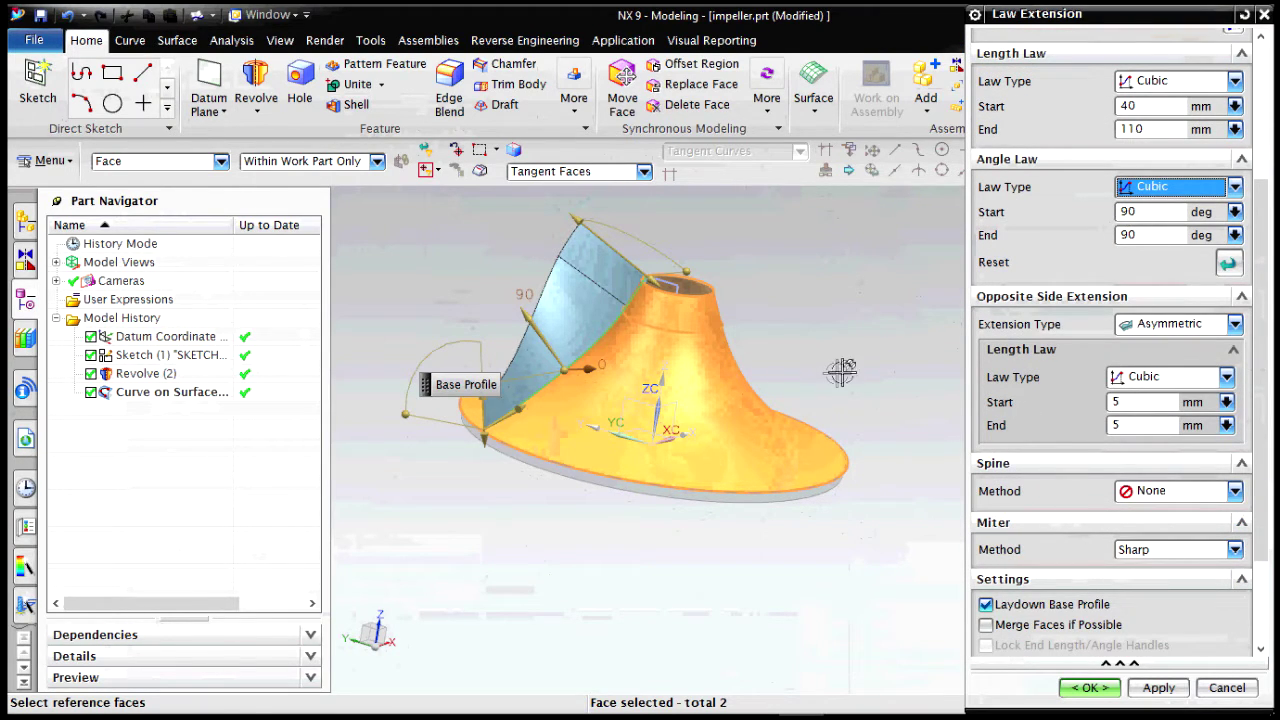
middle_click_drag(841, 371, 891, 376)
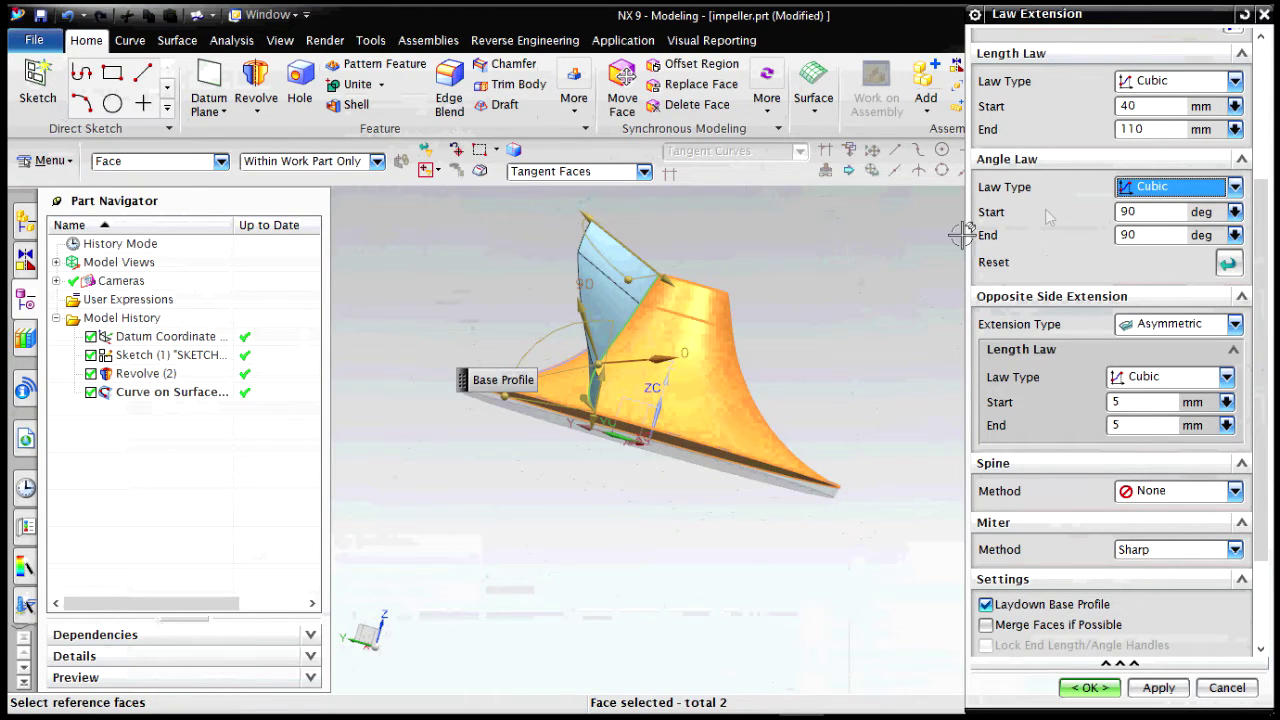
scroll(512, 400, "up", 3)
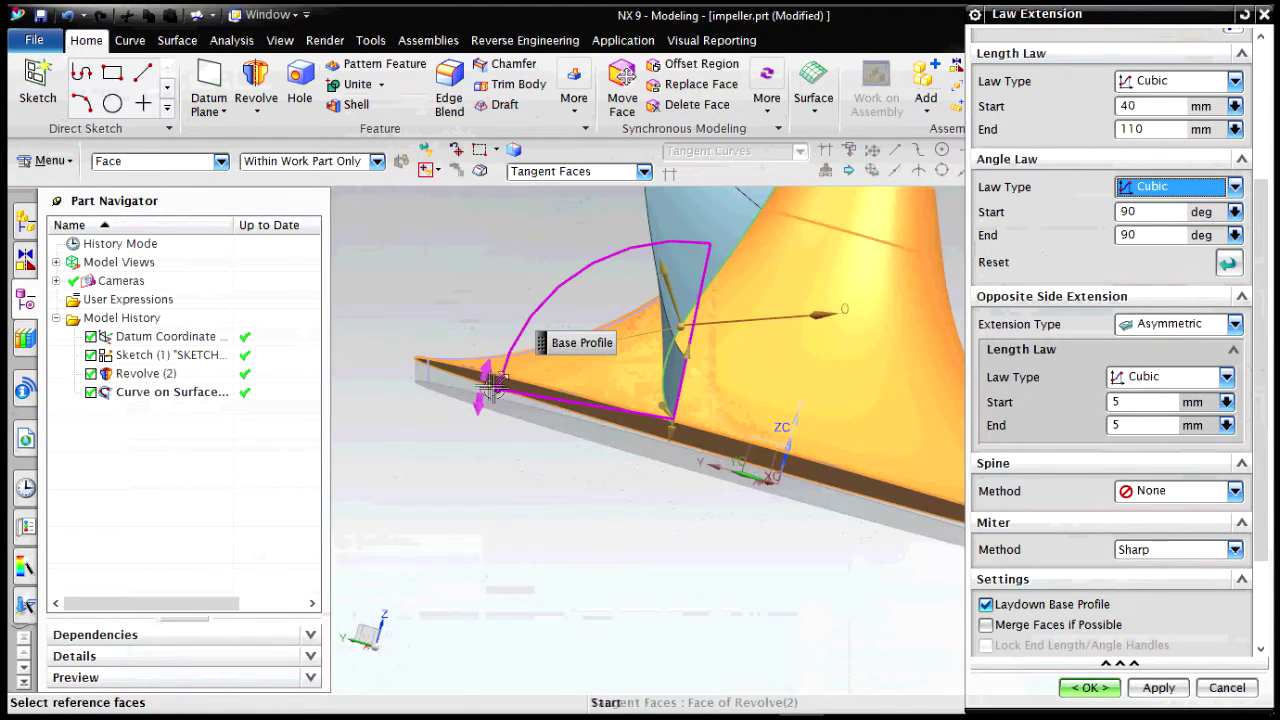
left_click_drag(490, 378, 510, 316)
scroll(506, 514, "down", 2)
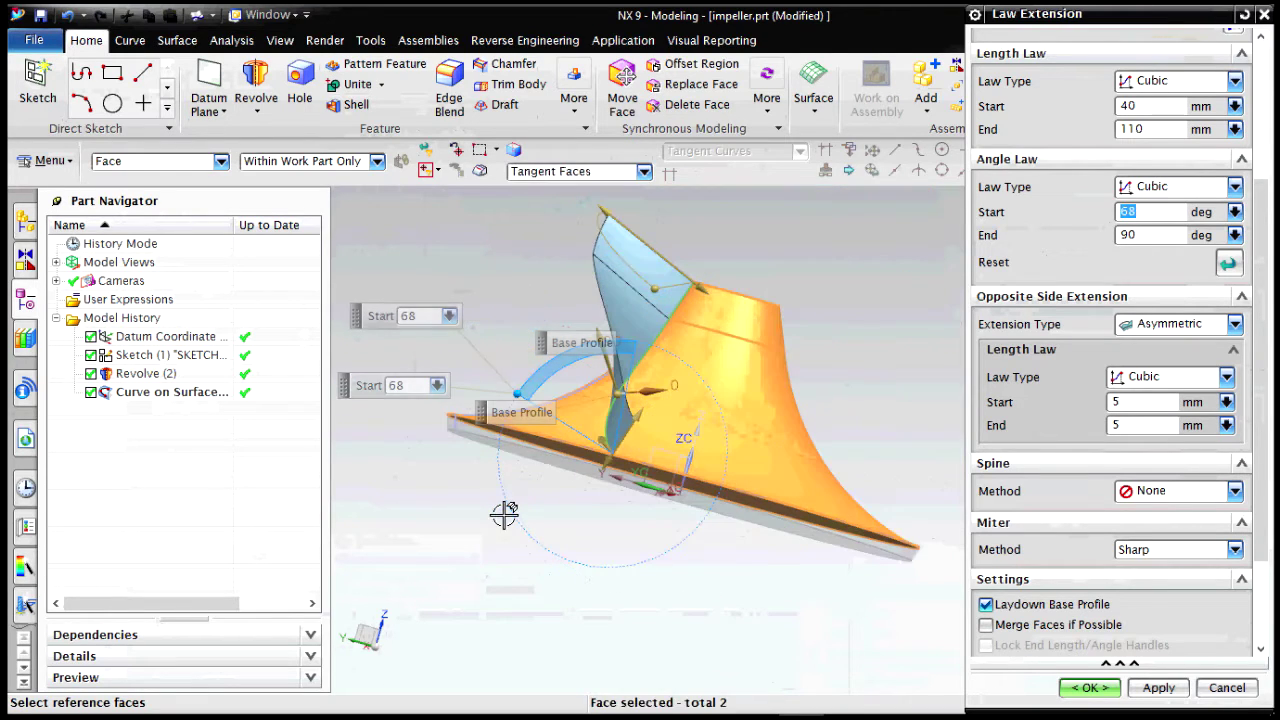
middle_click_drag(811, 407, 807, 463)
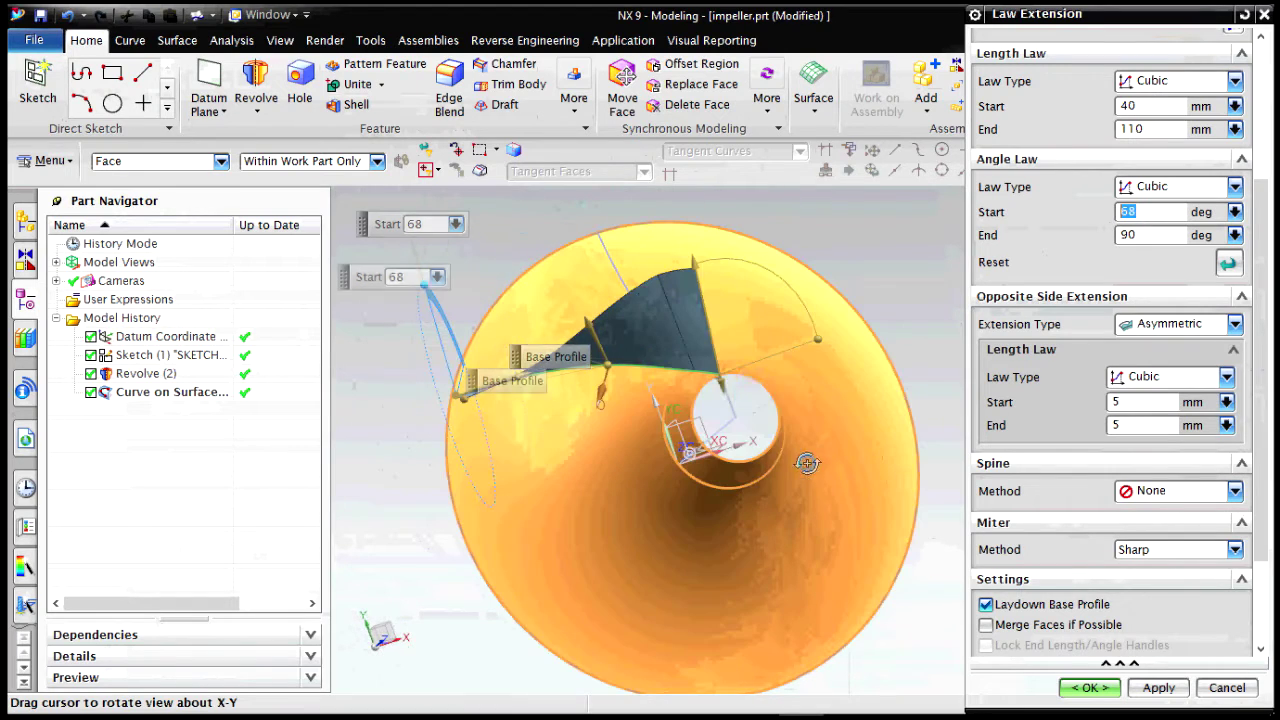
- Set the end length to 105 mm and create the blade sheet
left_click(703, 275)
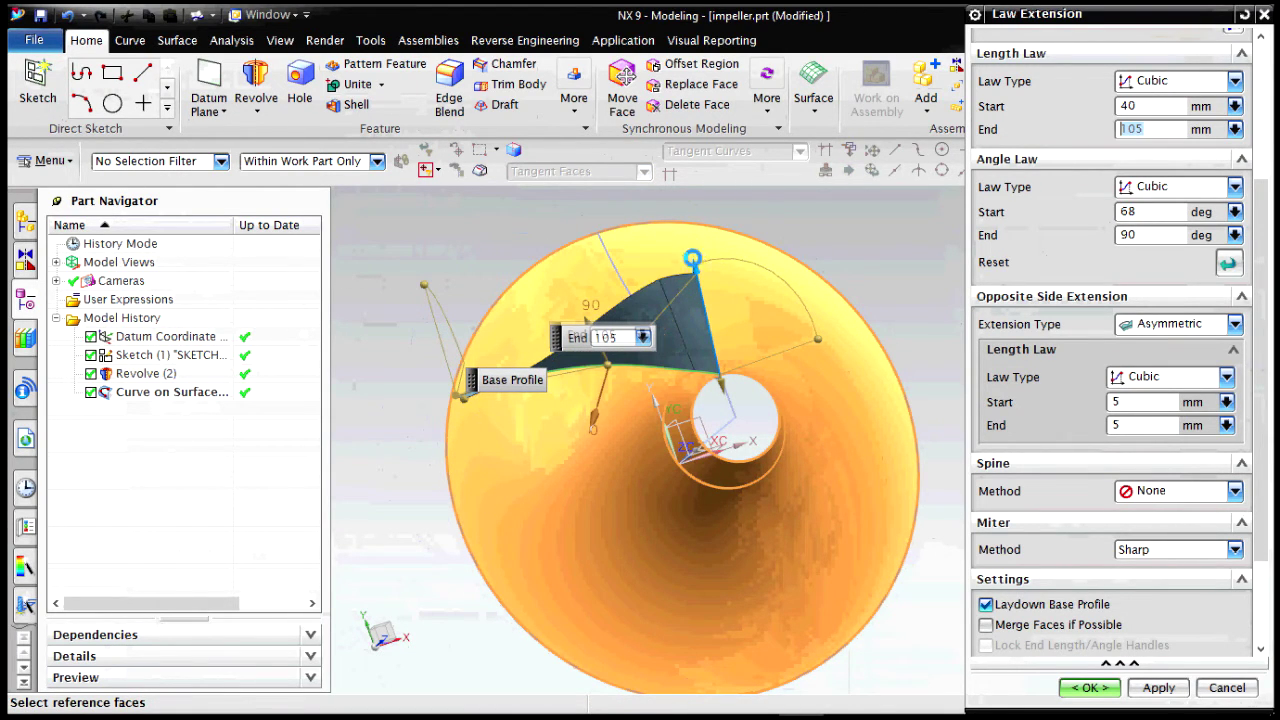
key("Return")
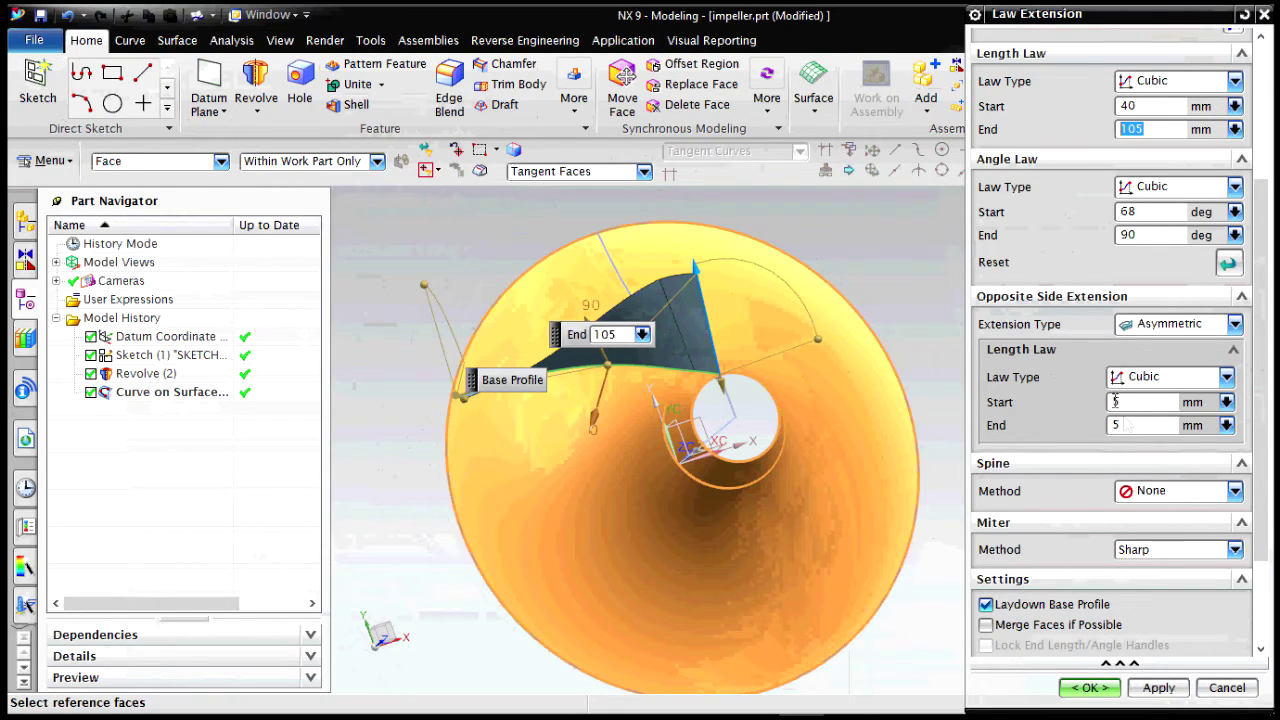
middle_click_drag(930, 400, 934, 290)
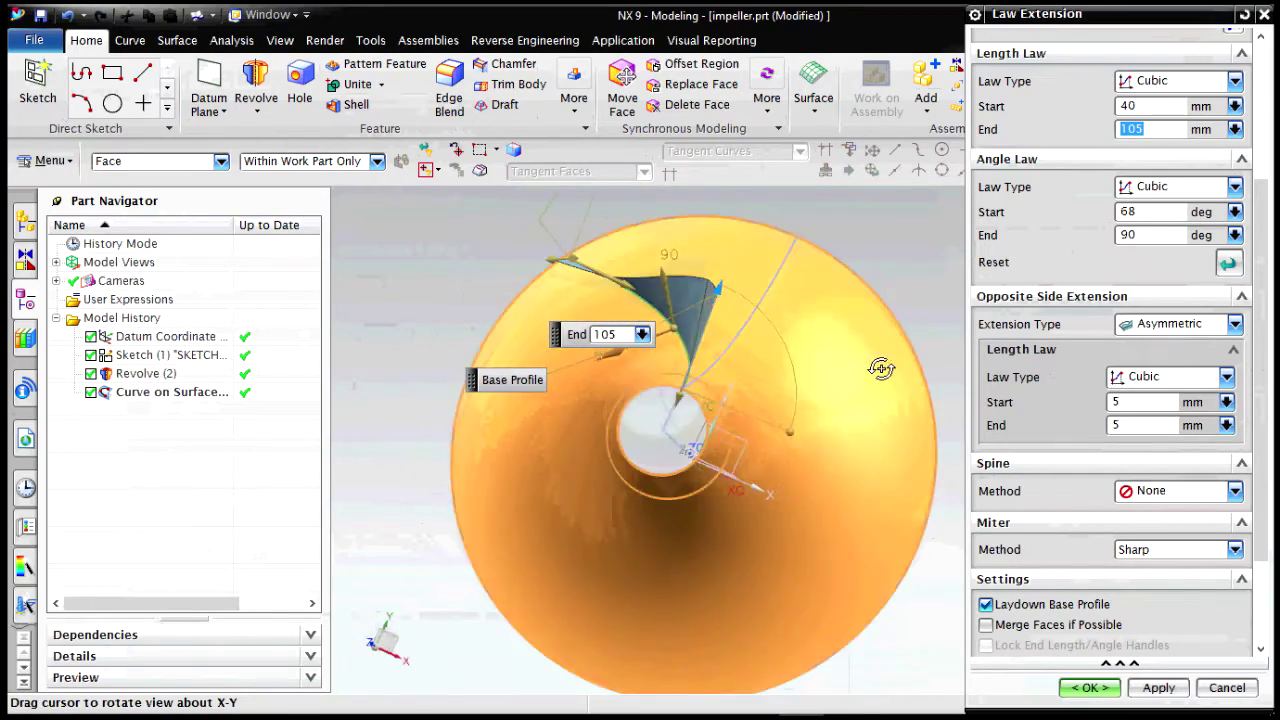
middle_click_drag(881, 368, 944, 370)
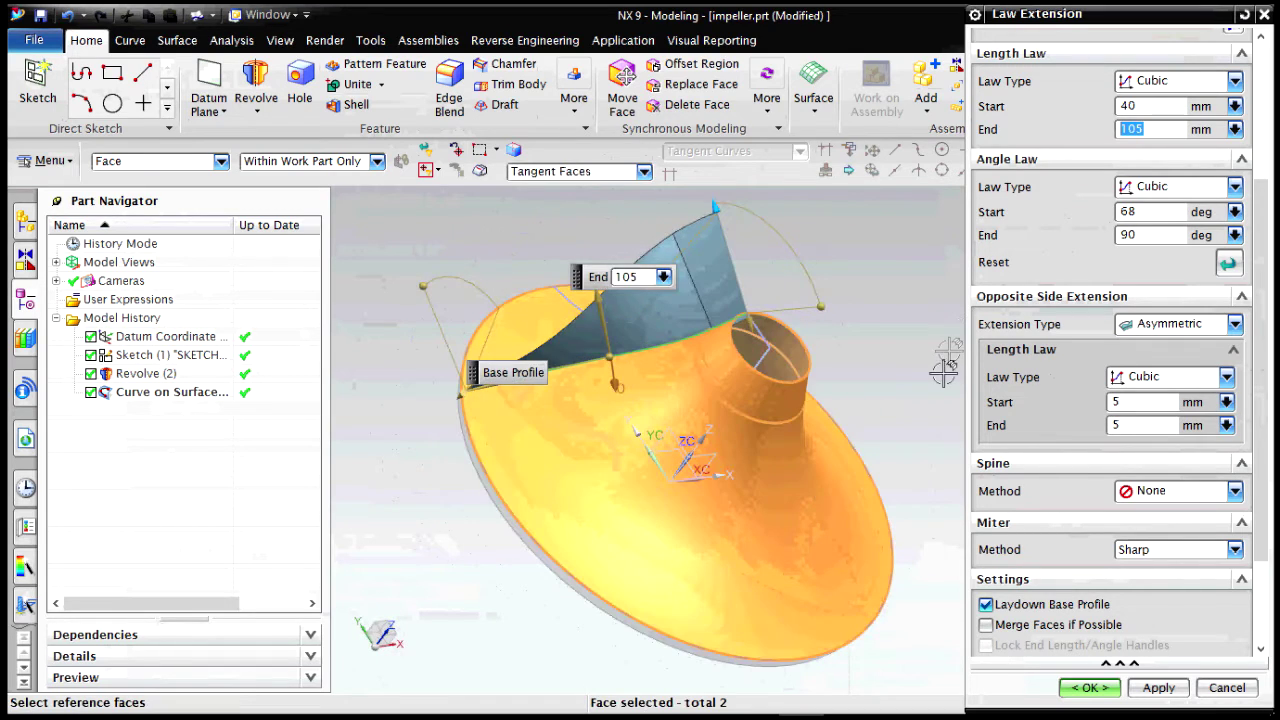
left_click(1108, 690)
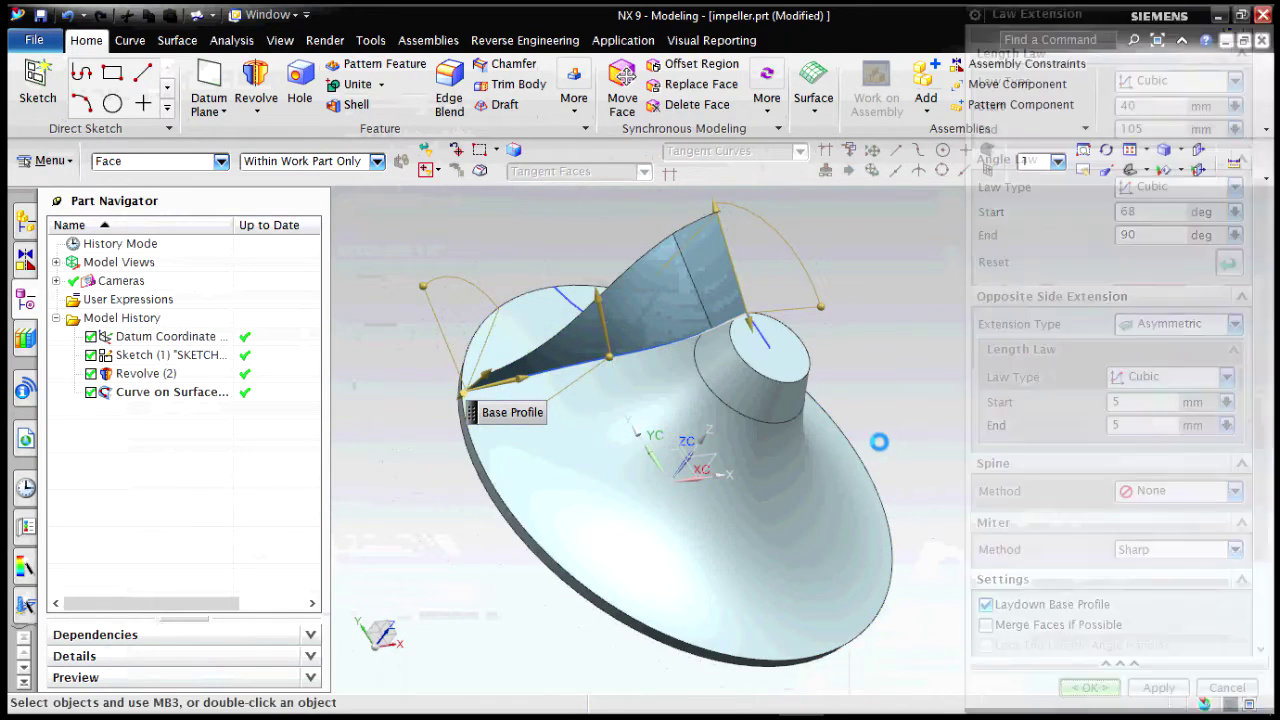
- Thicken the blade sheet by 2.5 mm with the Thicken command
mouse_move(914, 428)
middle_mouse_down()
mouse_move(843, 463)
mouse_move(1003, 423)
mouse_move(987, 436)
mouse_move(969, 417)
mouse_move(1006, 374)
mouse_move(951, 374)
mouse_move(934, 463)
mouse_move(934, 437)
middle_mouse_up()
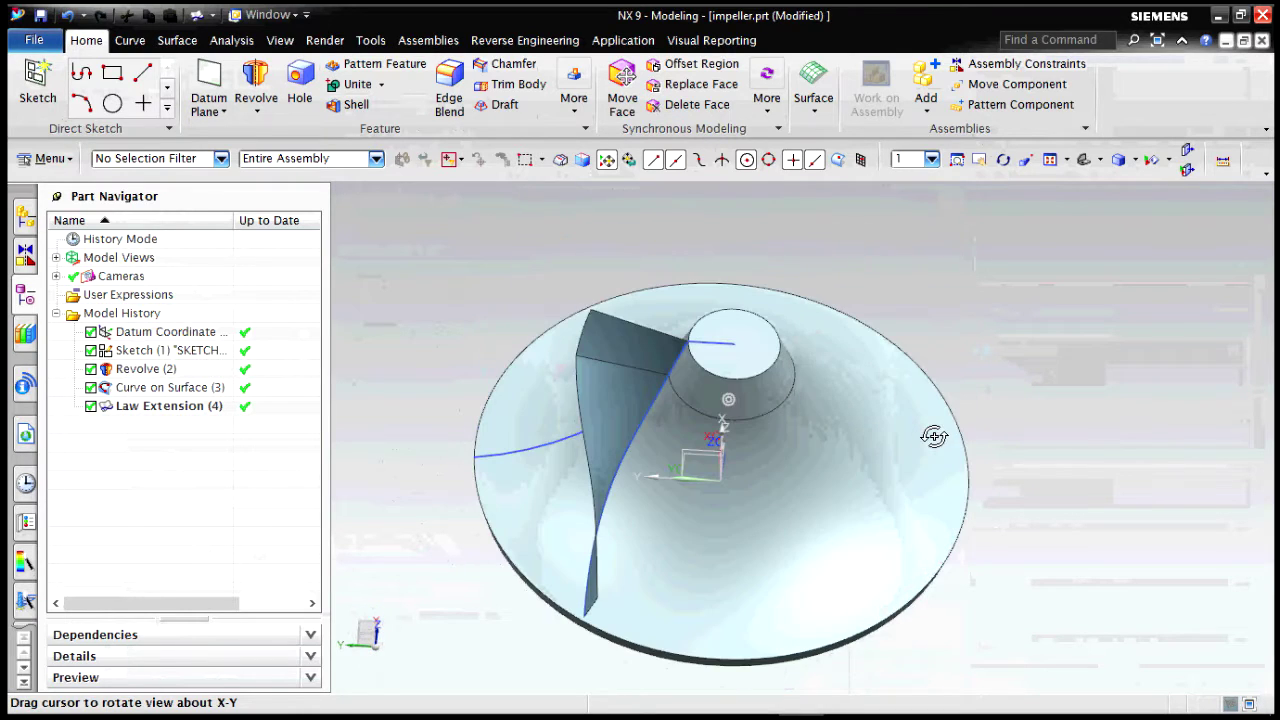
left_click(45, 159)
mouse_move(81, 246)
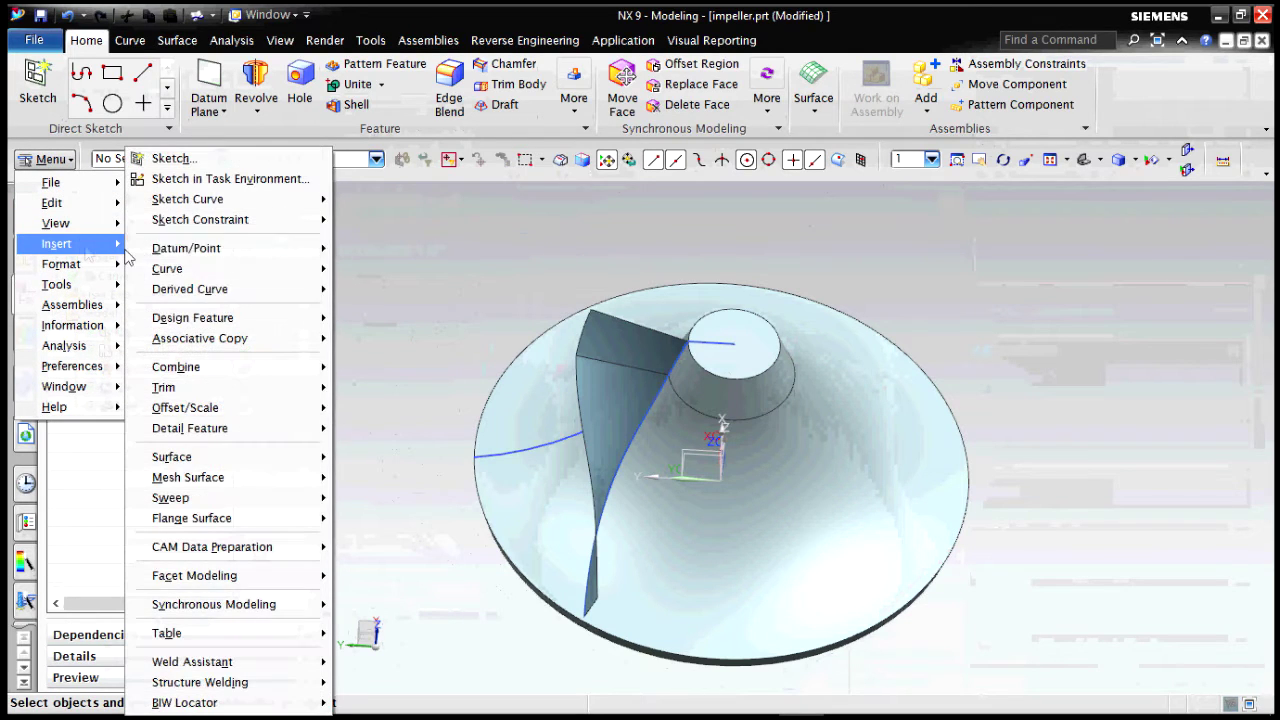
mouse_move(250, 291)
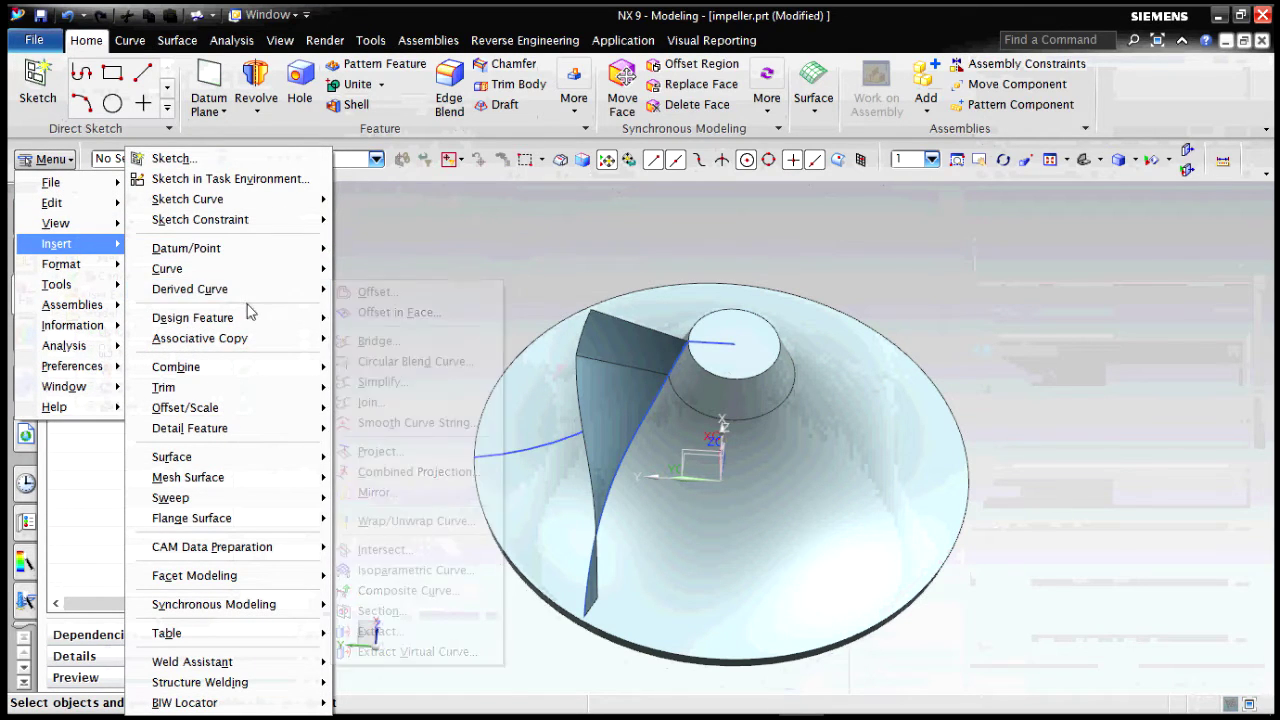
mouse_move(266, 320)
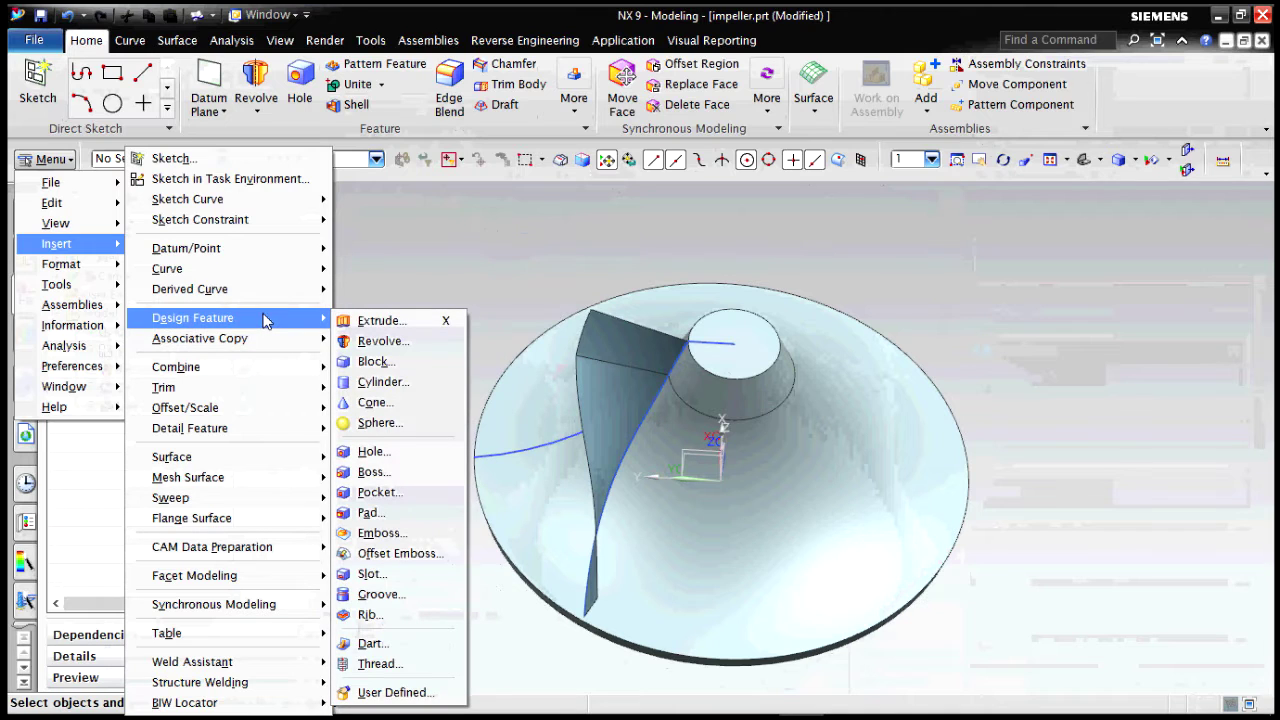
mouse_move(278, 396)
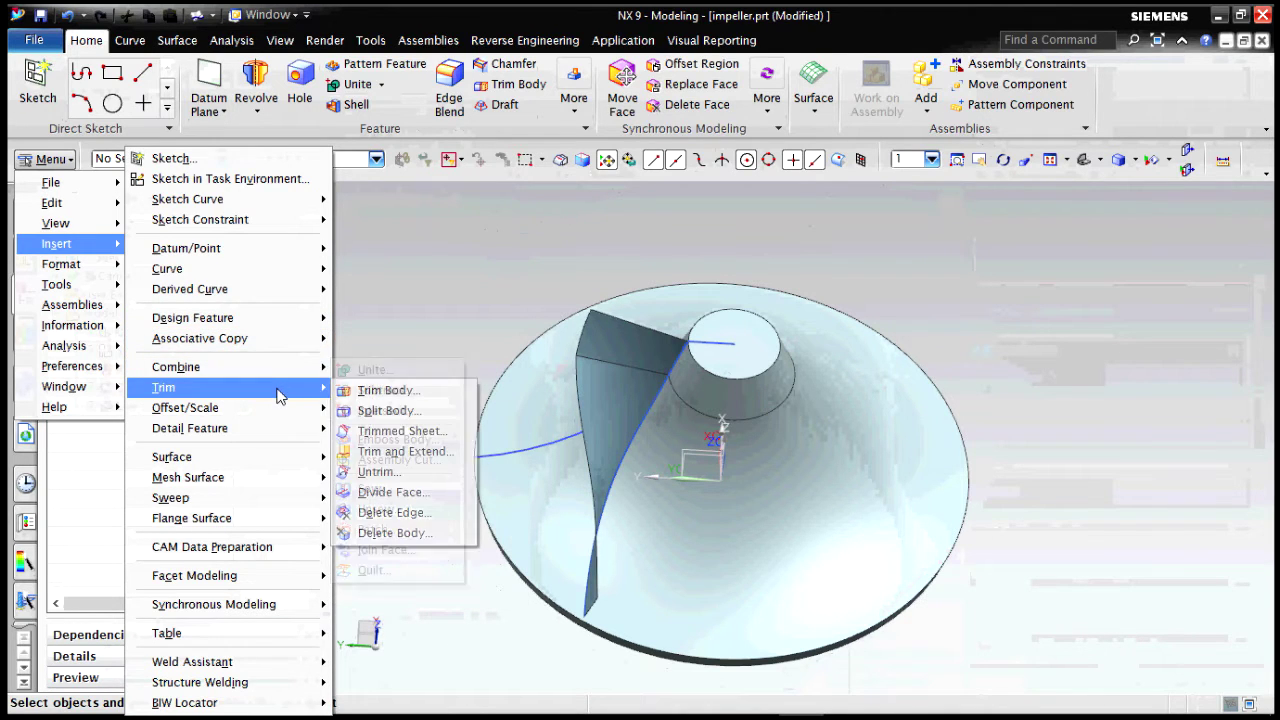
left_click(388, 431)
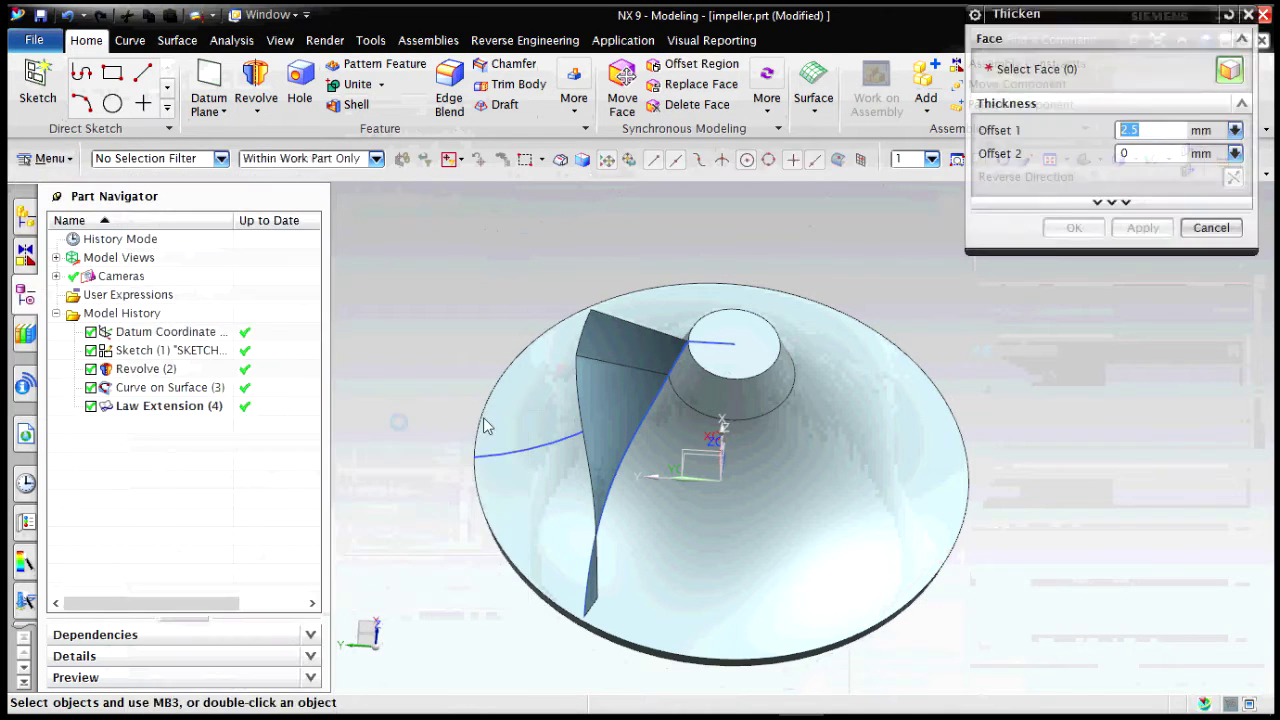
left_click(630, 394)
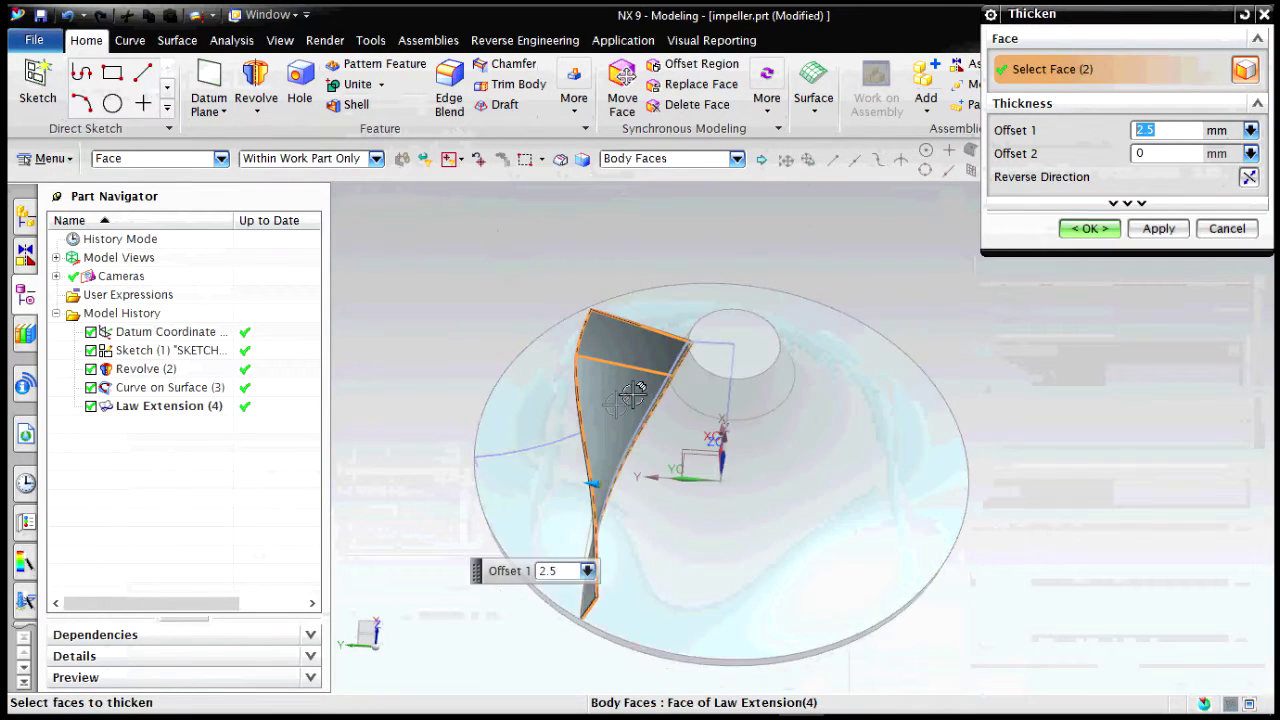
left_click(1088, 229)
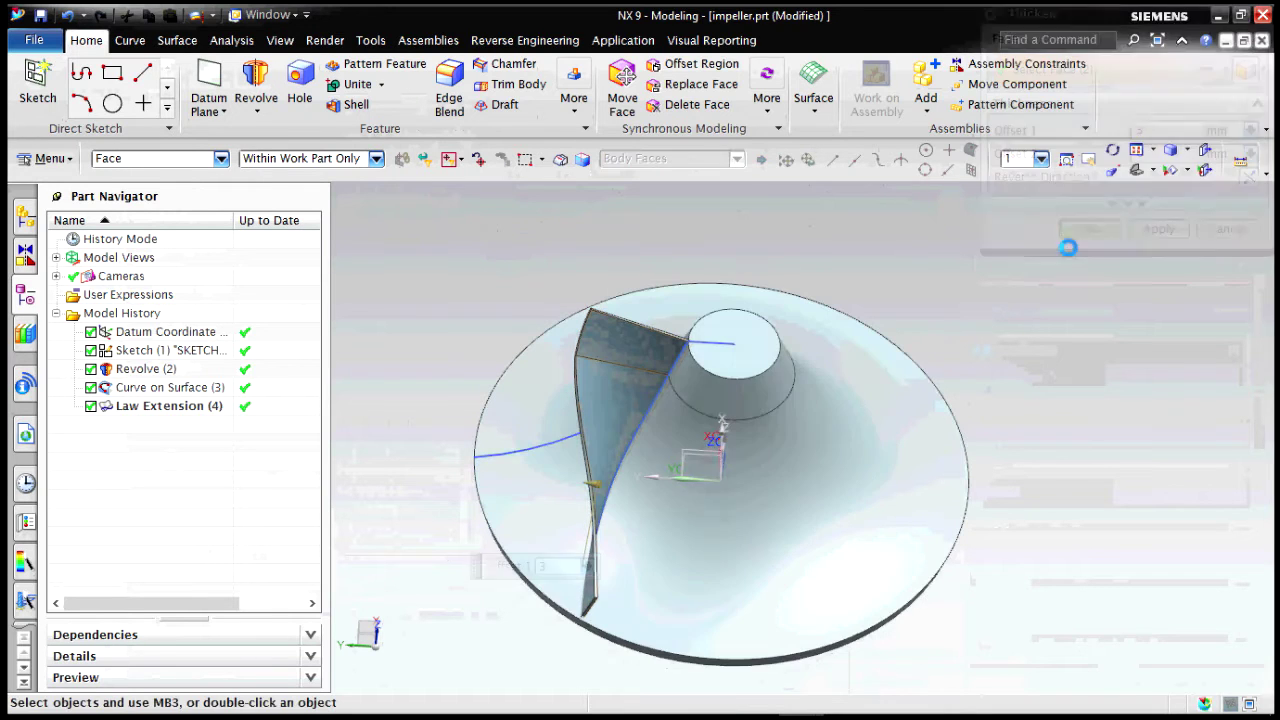
- Unite the blade as target with the revolved hub as tool
middle_click_drag(922, 471, 986, 421)
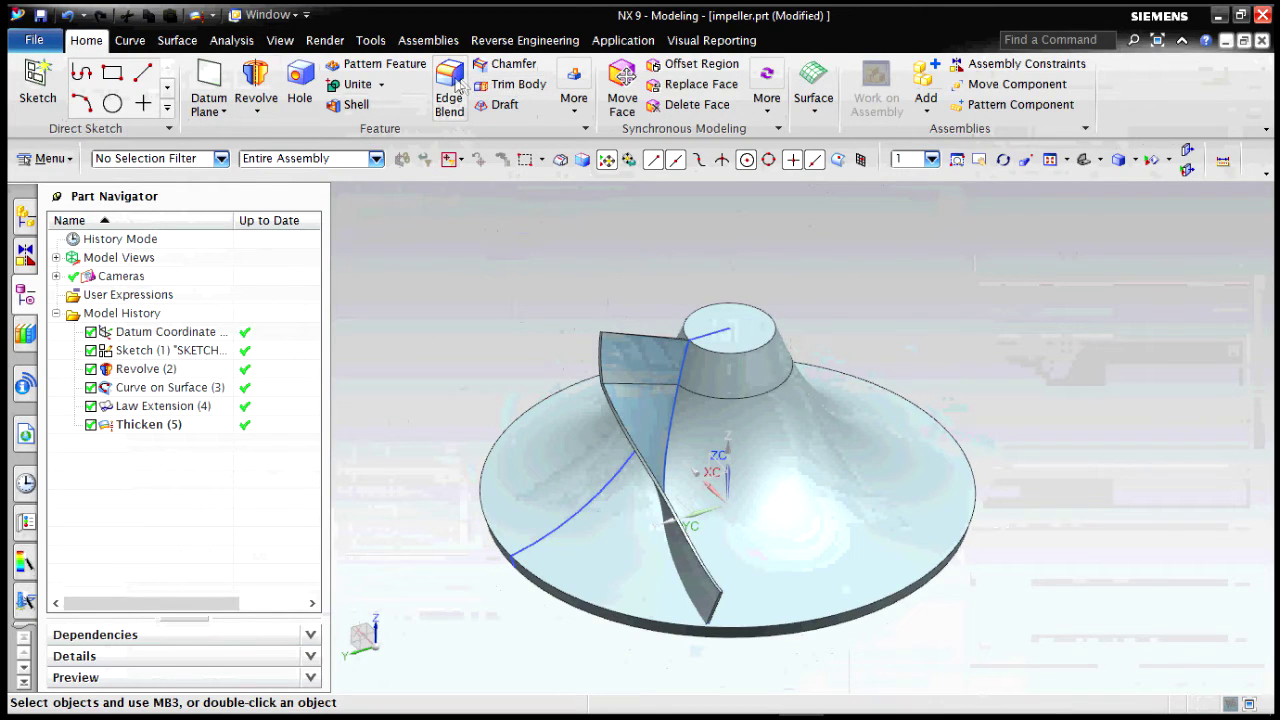
key("b")
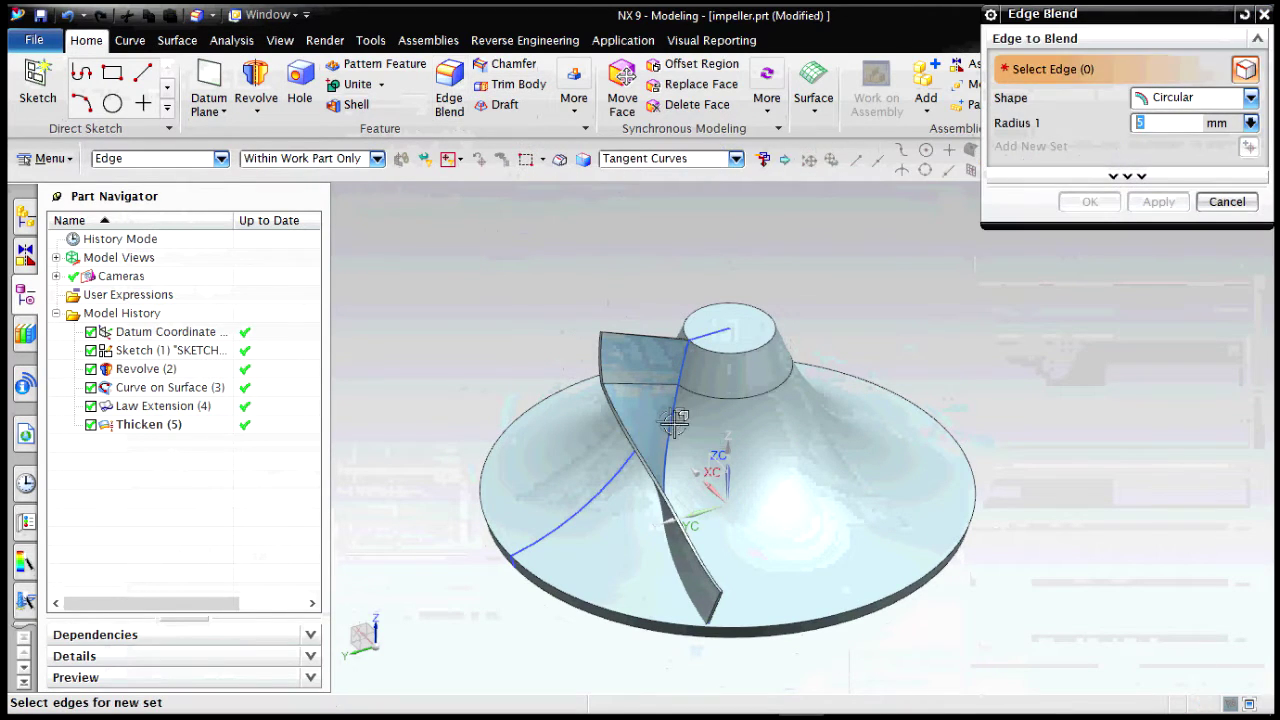
left_click(1264, 15)
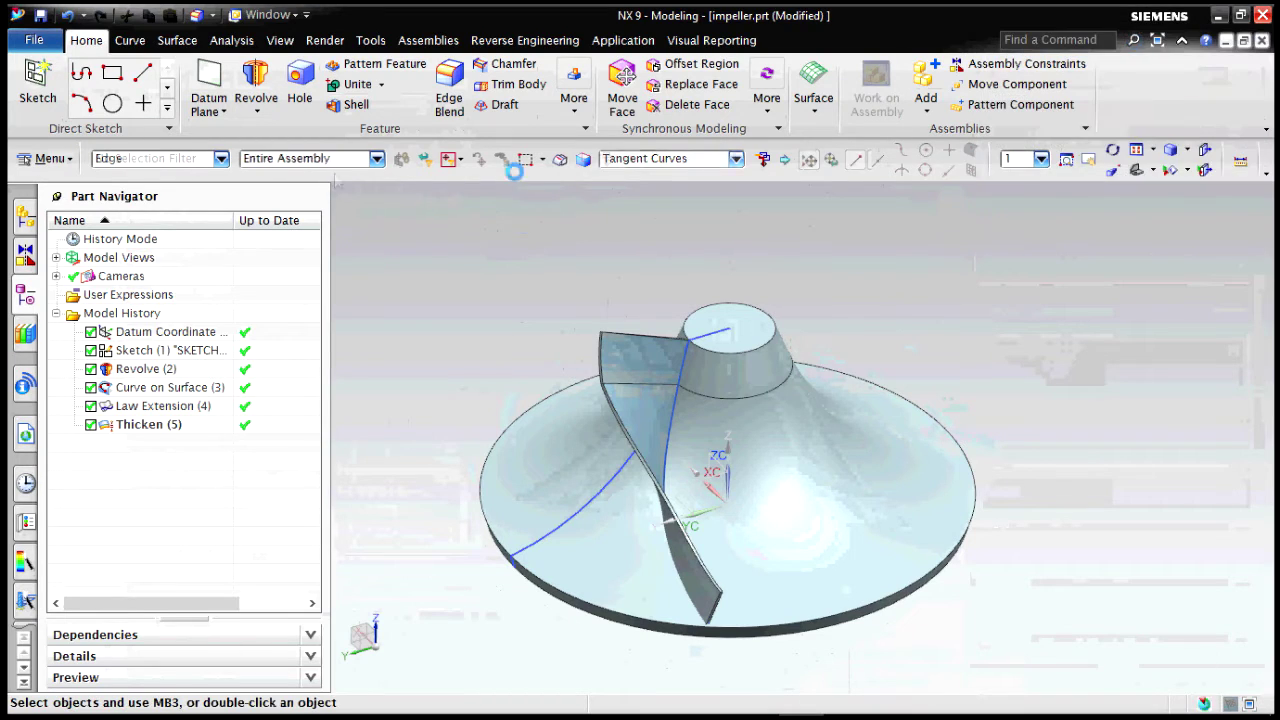
left_click(362, 86)
left_click(651, 413)
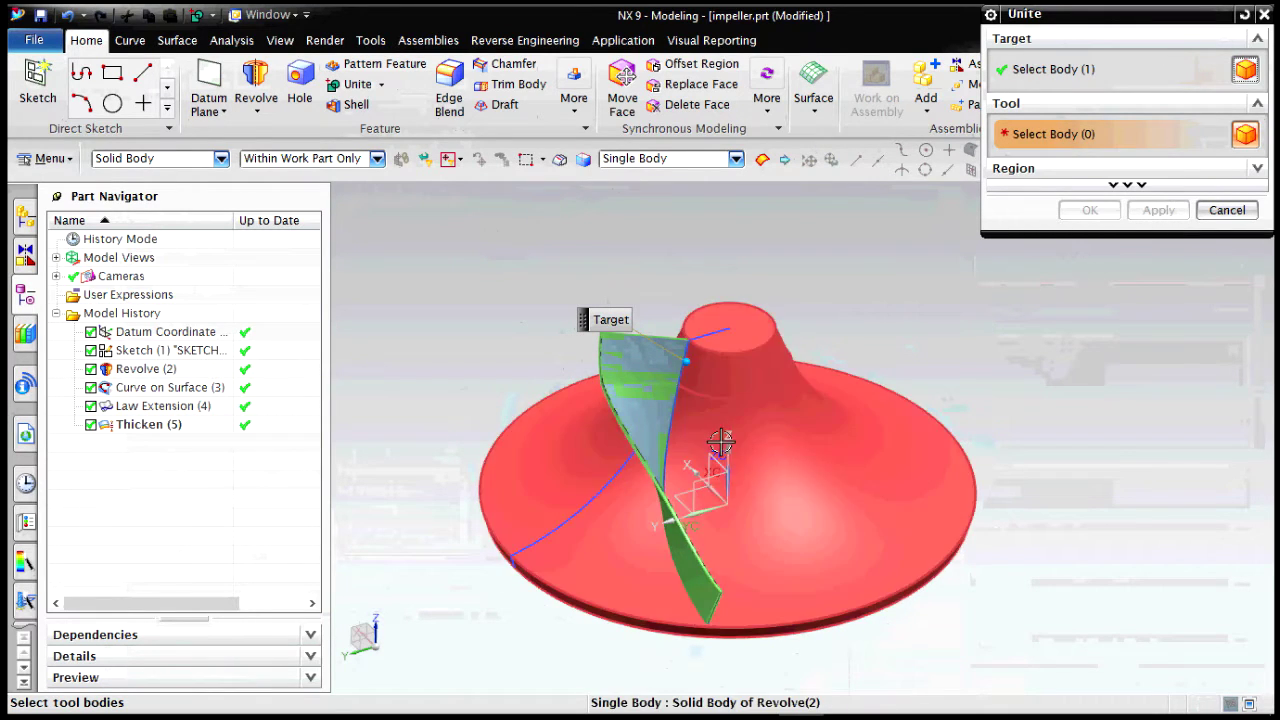
left_click(720, 442)
left_click(1090, 210)
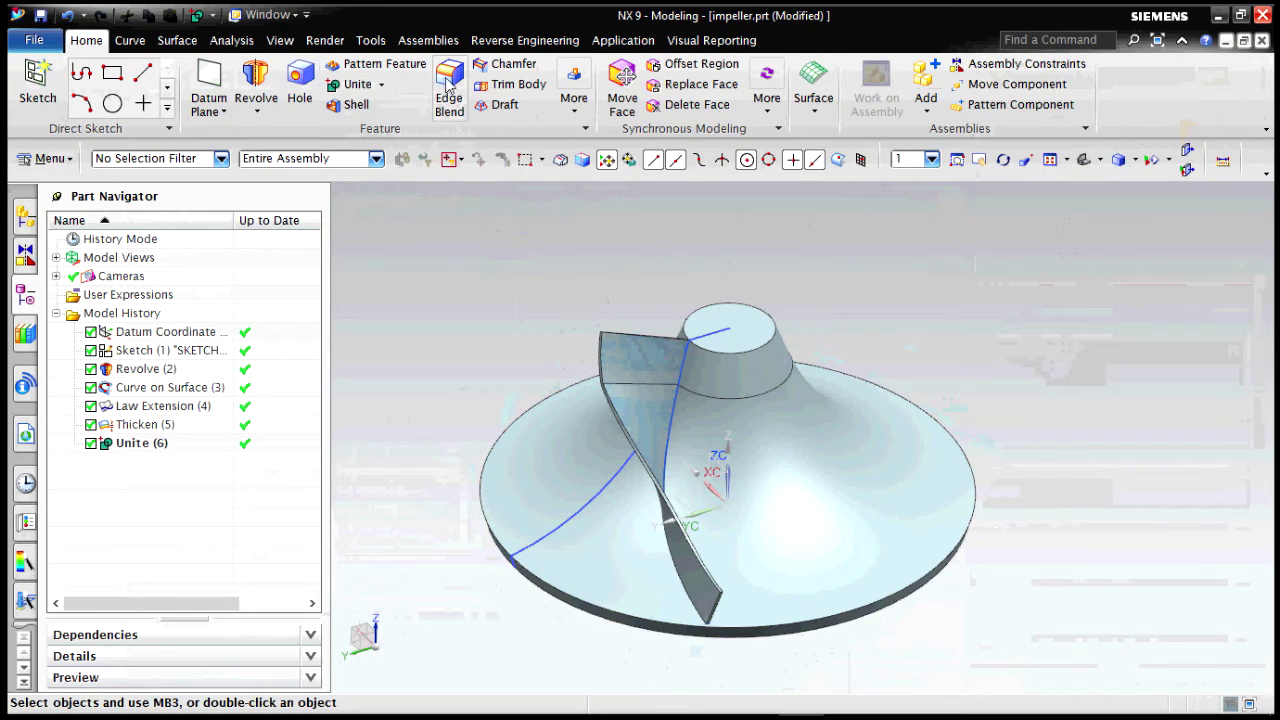
- Blend the blade's hub-top and curved root edges with a 5 mm radius
key("b")
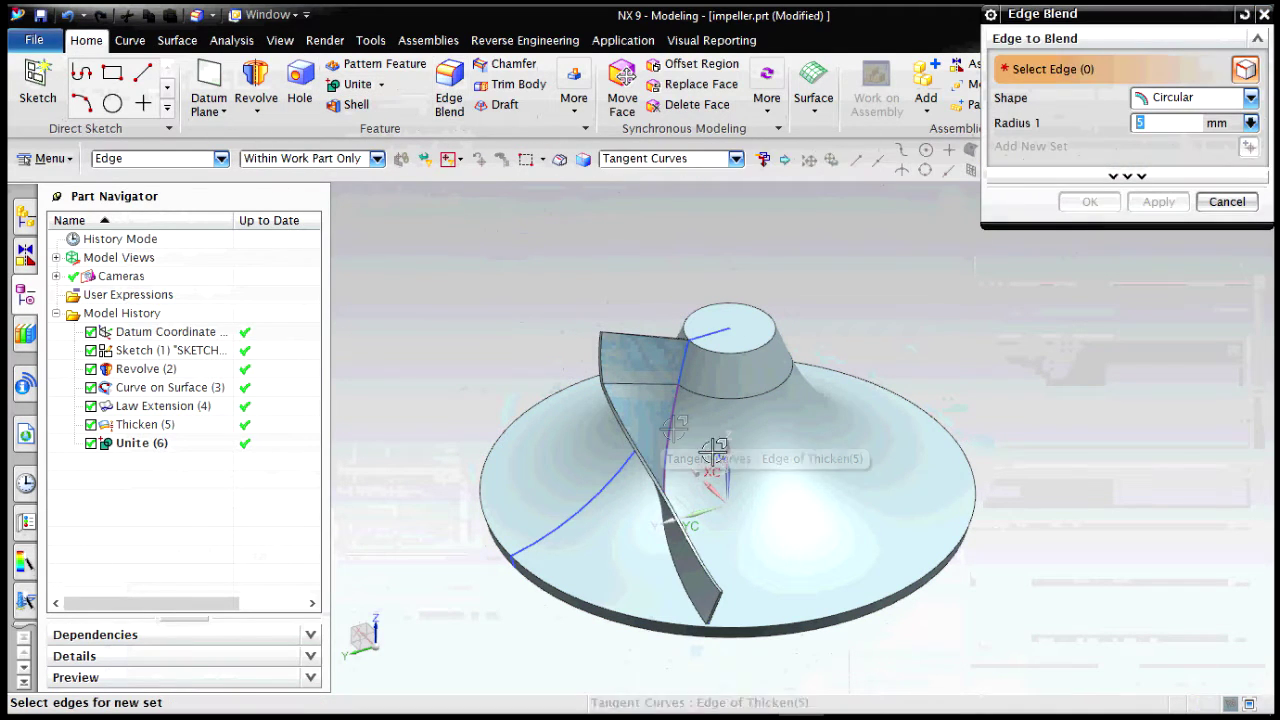
middle_click_drag(709, 443, 675, 425)
scroll(646, 421, "up", 5)
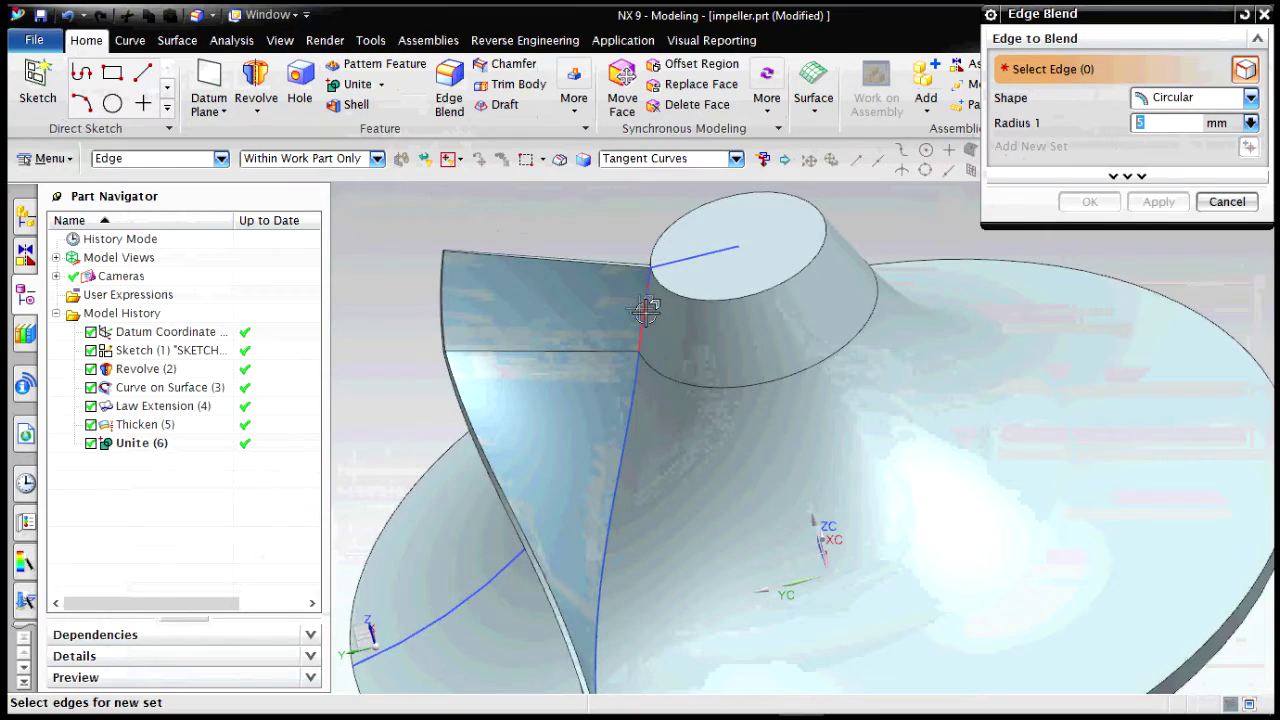
left_click(640, 310)
middle_click_drag(716, 505, 886, 354)
left_click(886, 354)
middle_click_drag(758, 400, 700, 420)
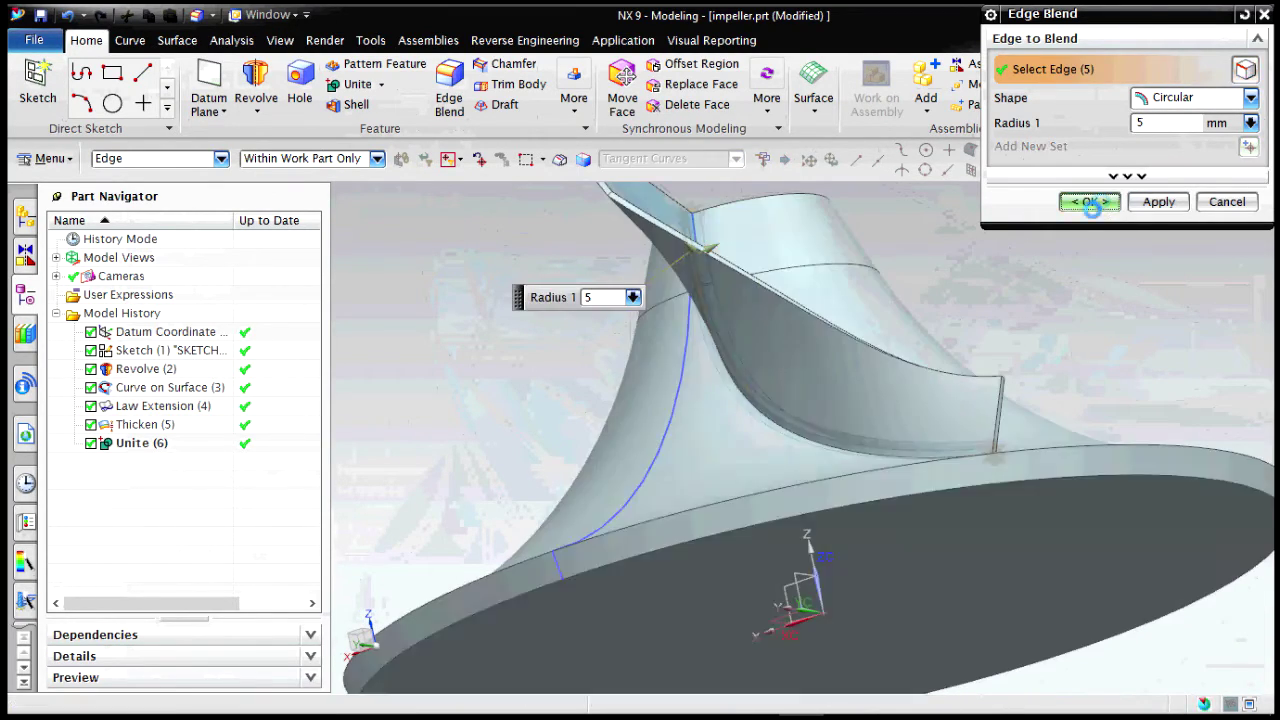
left_click(1090, 201)
middle_click_drag(1116, 349, 1110, 571)
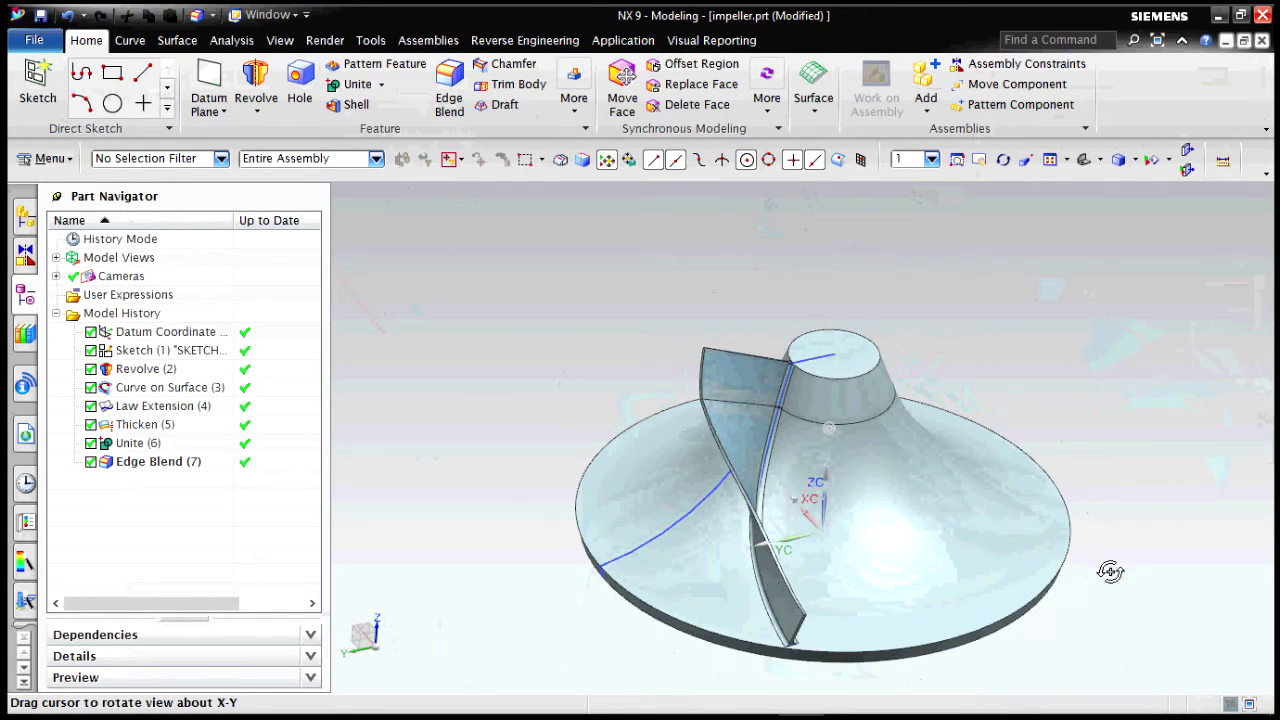
- Start a Pattern Feature and select the blade's Thicken feature to pattern
left_click(72, 160)
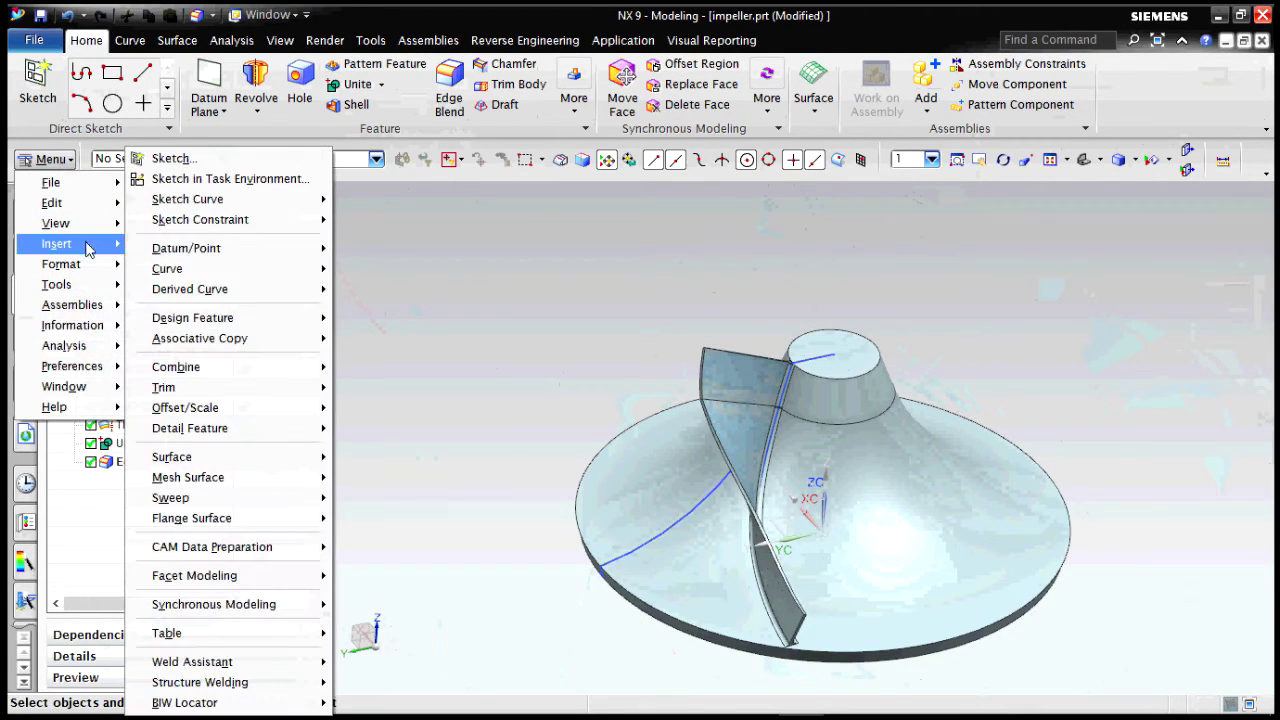
mouse_move(263, 340)
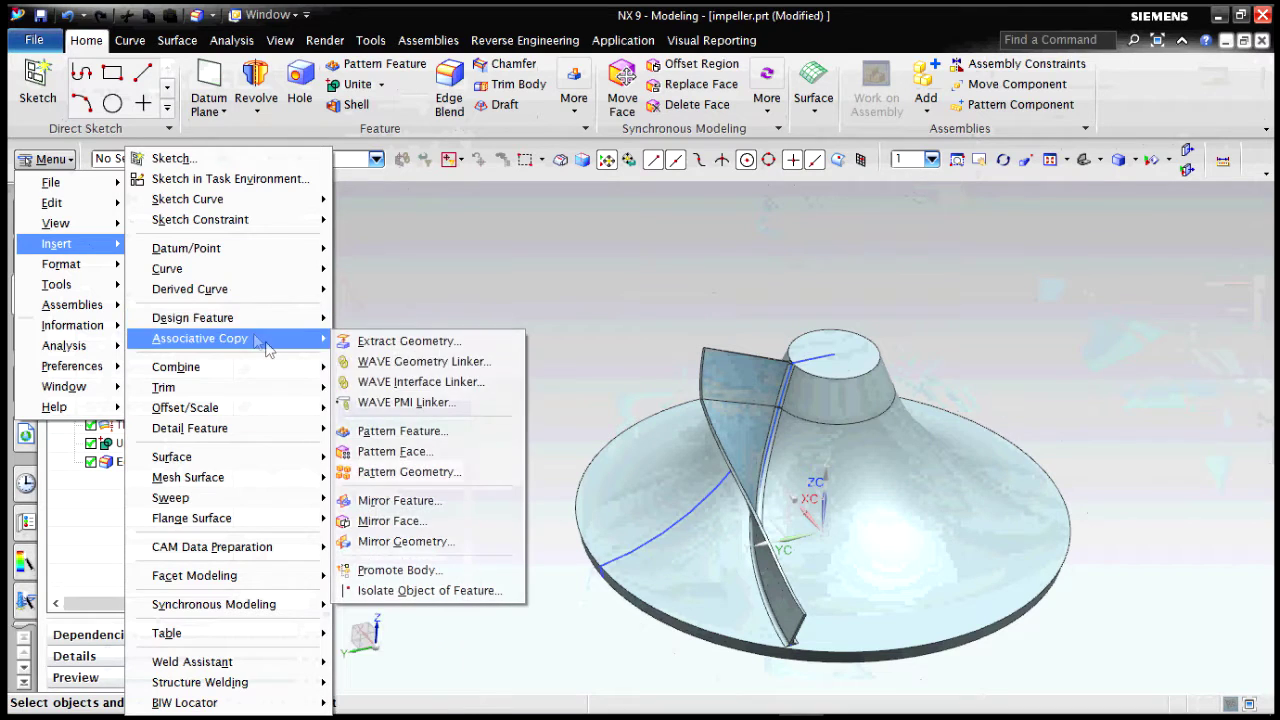
left_click(420, 431)
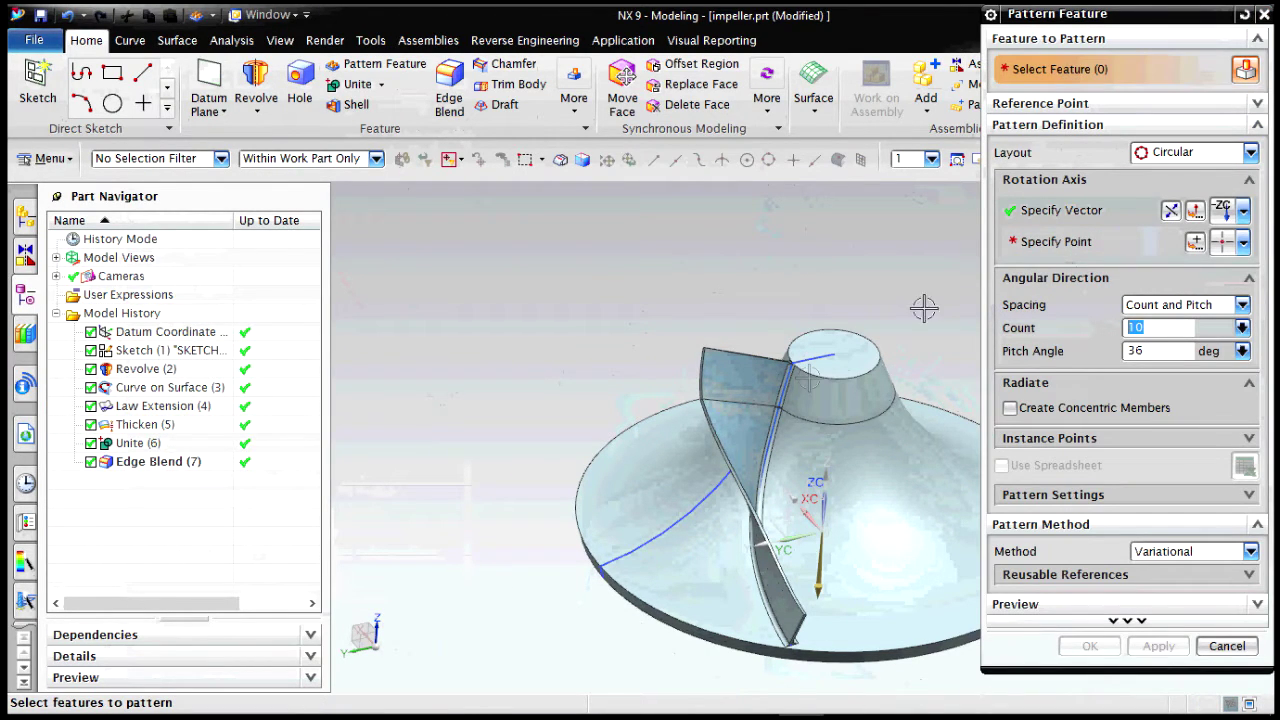
left_click(200, 406)
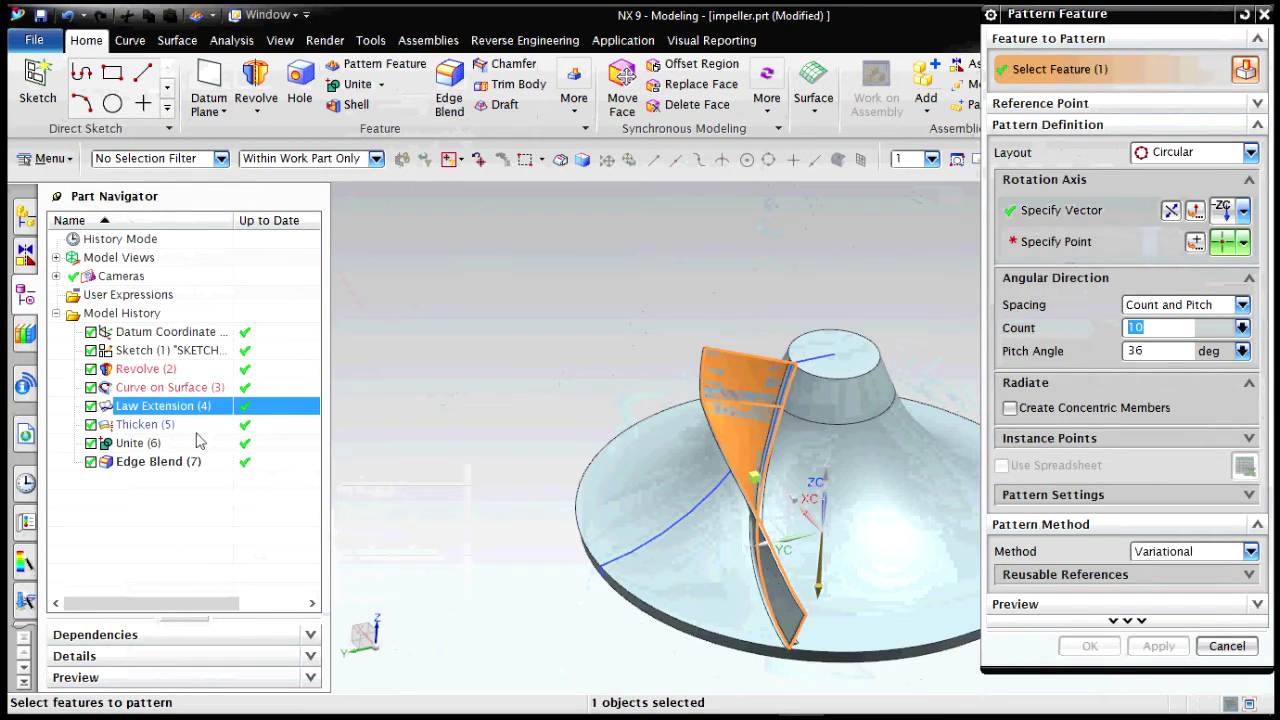
left_click(168, 424)
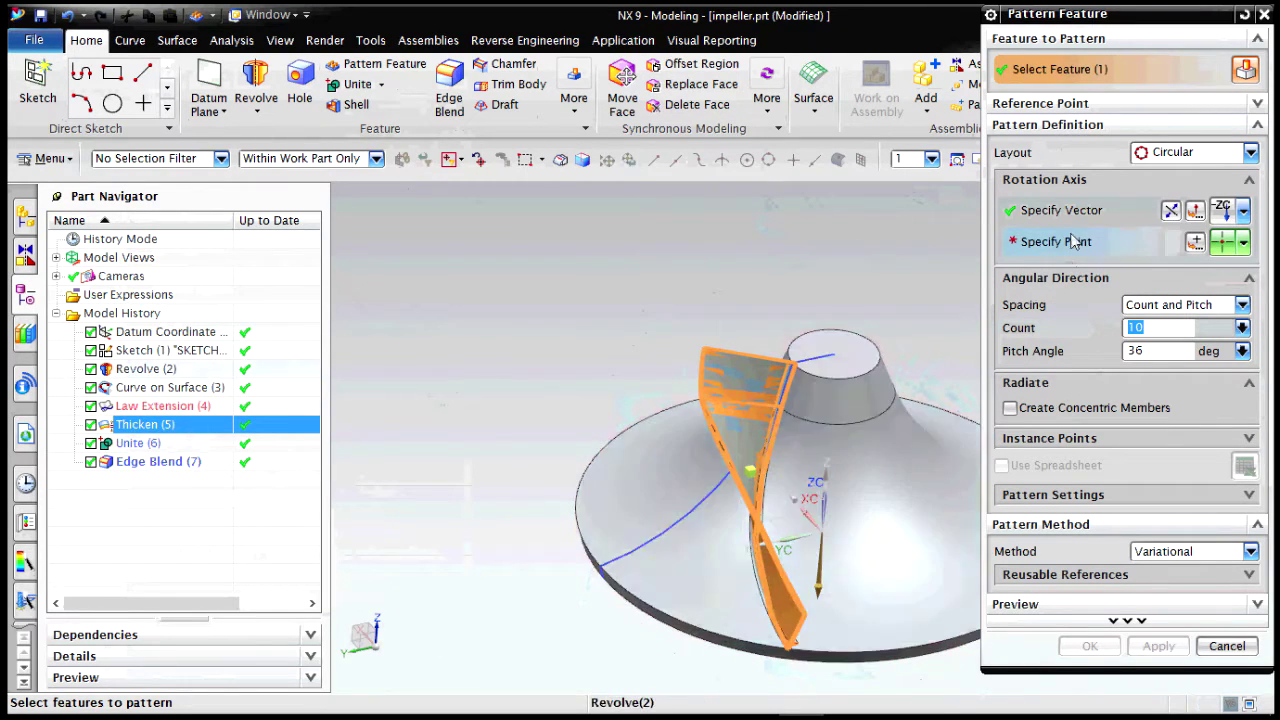
- Place the circular pattern's rotation axis point at the origin
left_click(1110, 245)
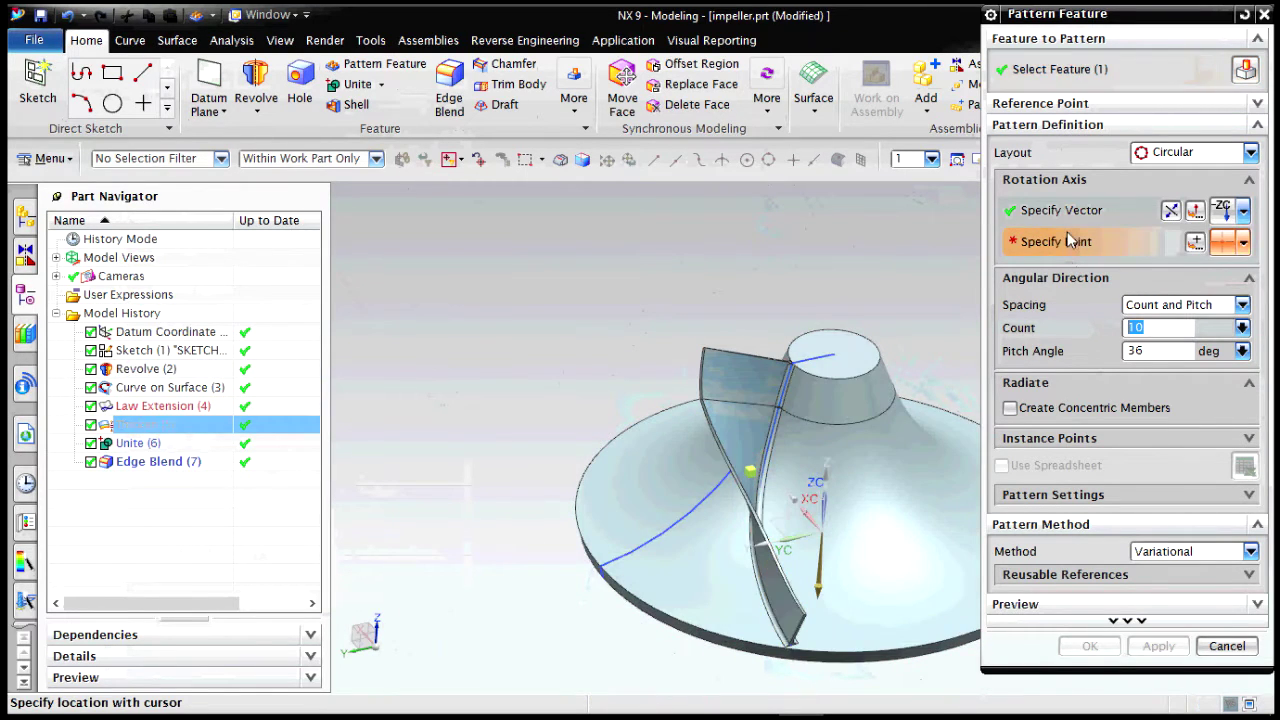
left_click(1243, 243)
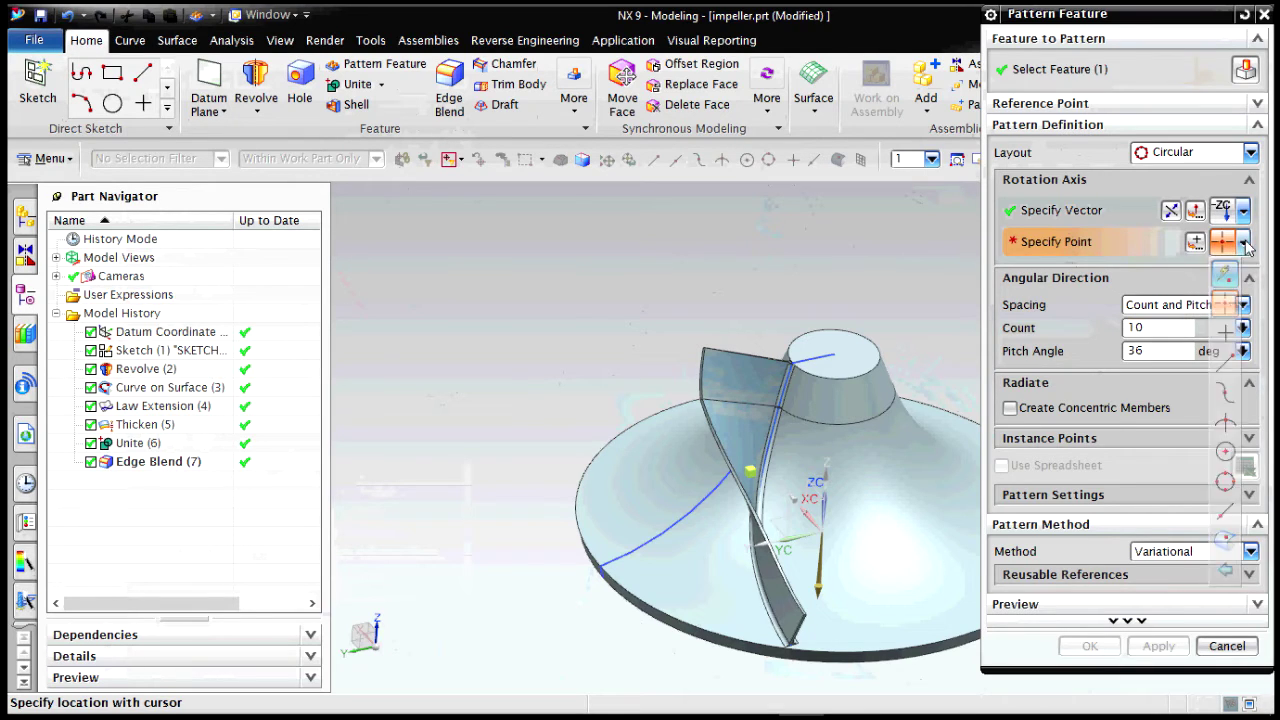
left_click(1225, 304)
left_click(1195, 241)
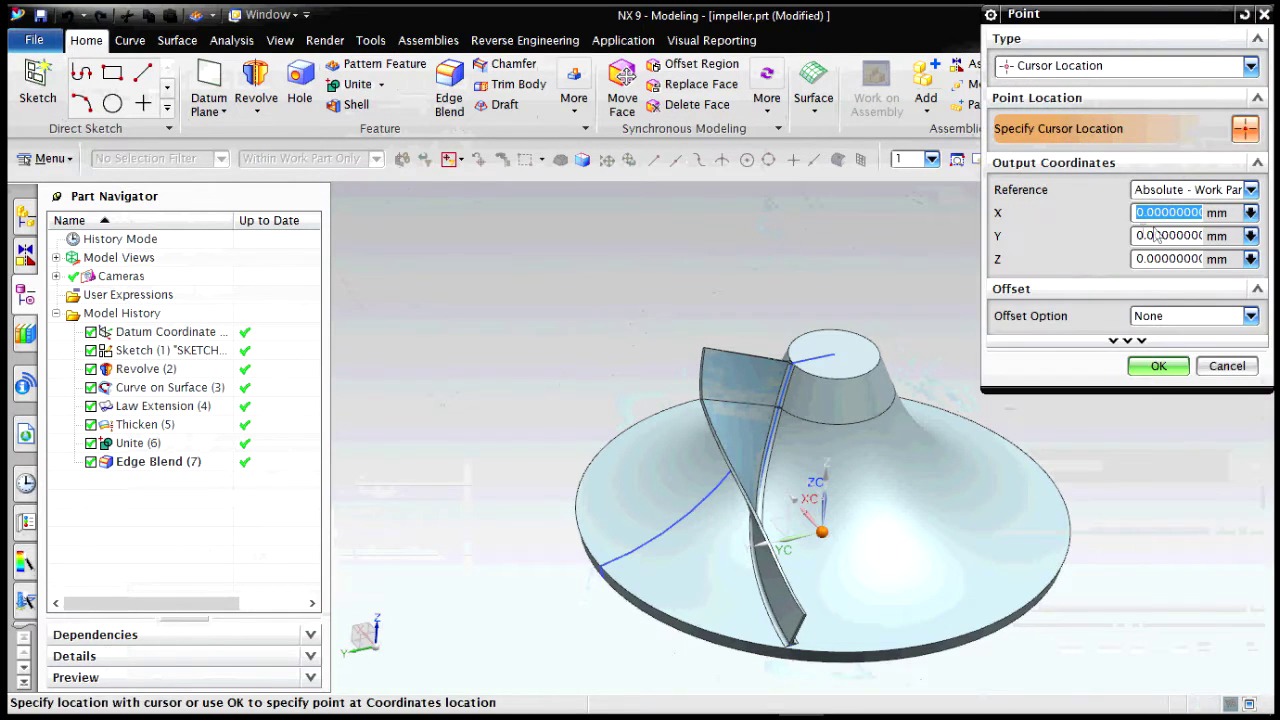
left_click(1152, 366)
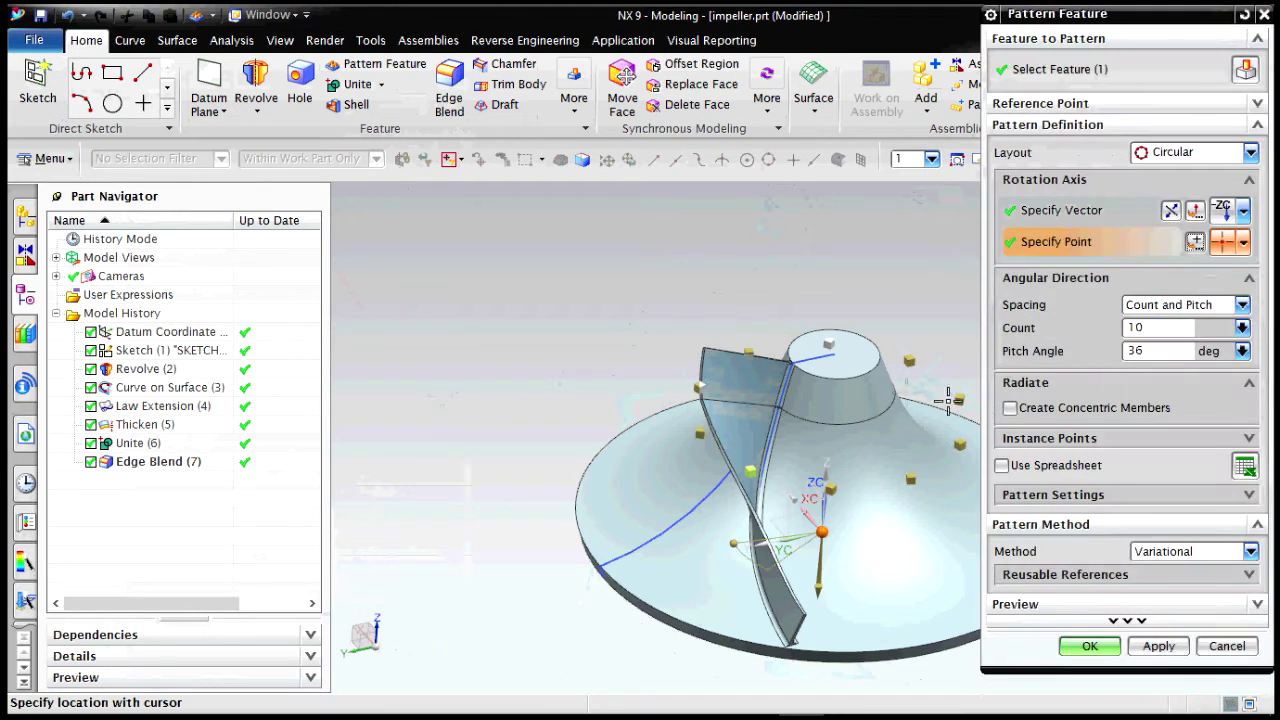
- Preview the pattern as 12 blades at a 30° pitch, inspect it, then undo that result
middle_click_drag(910, 306, 900, 445)
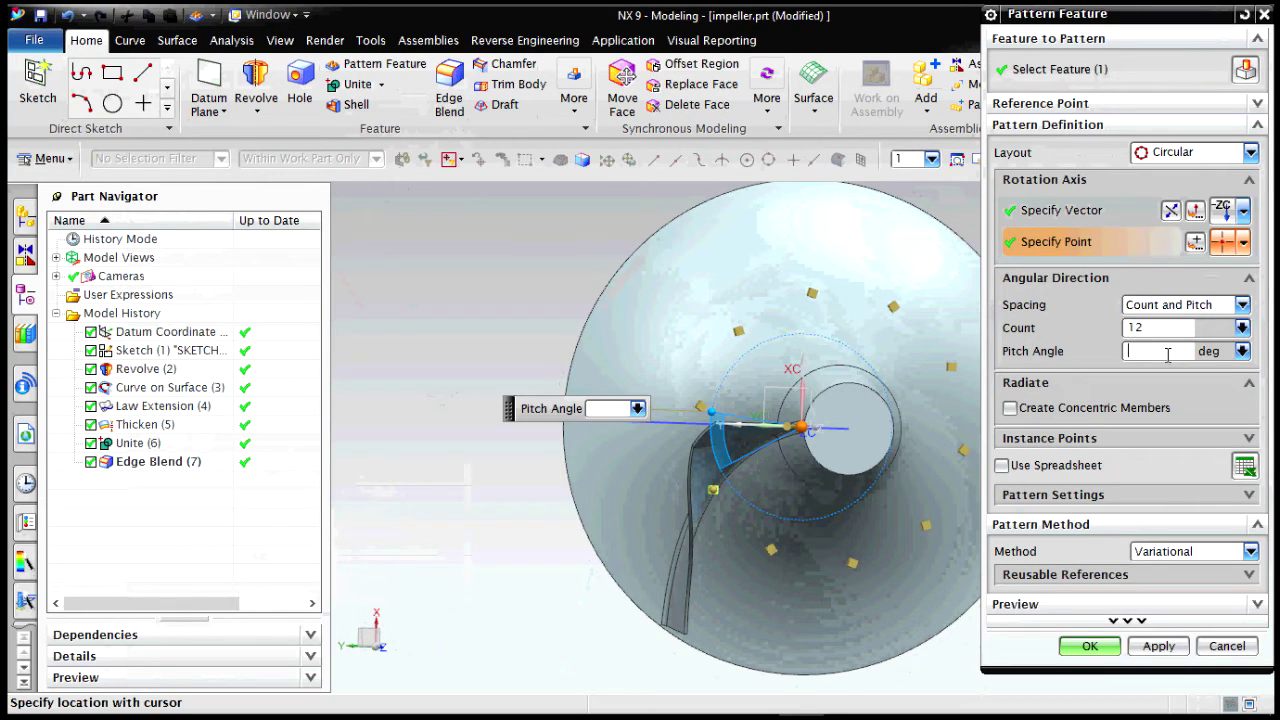
left_click(1148, 327)
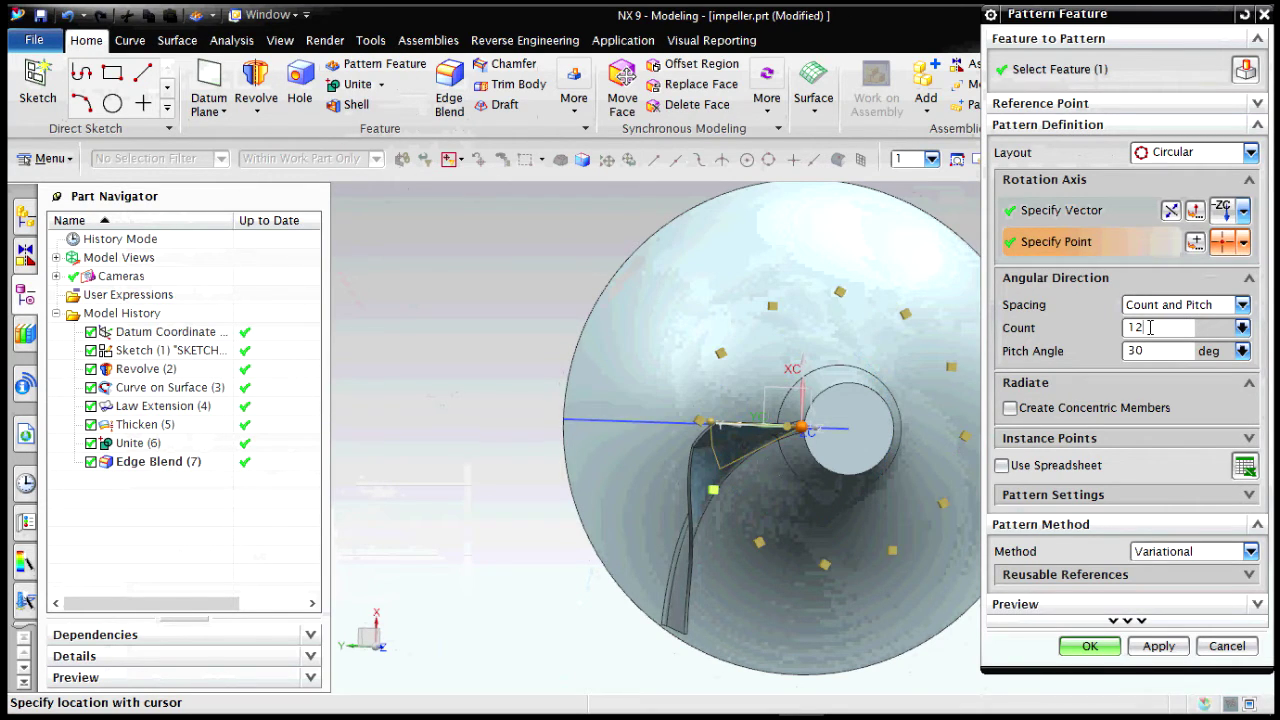
left_click(1150, 604)
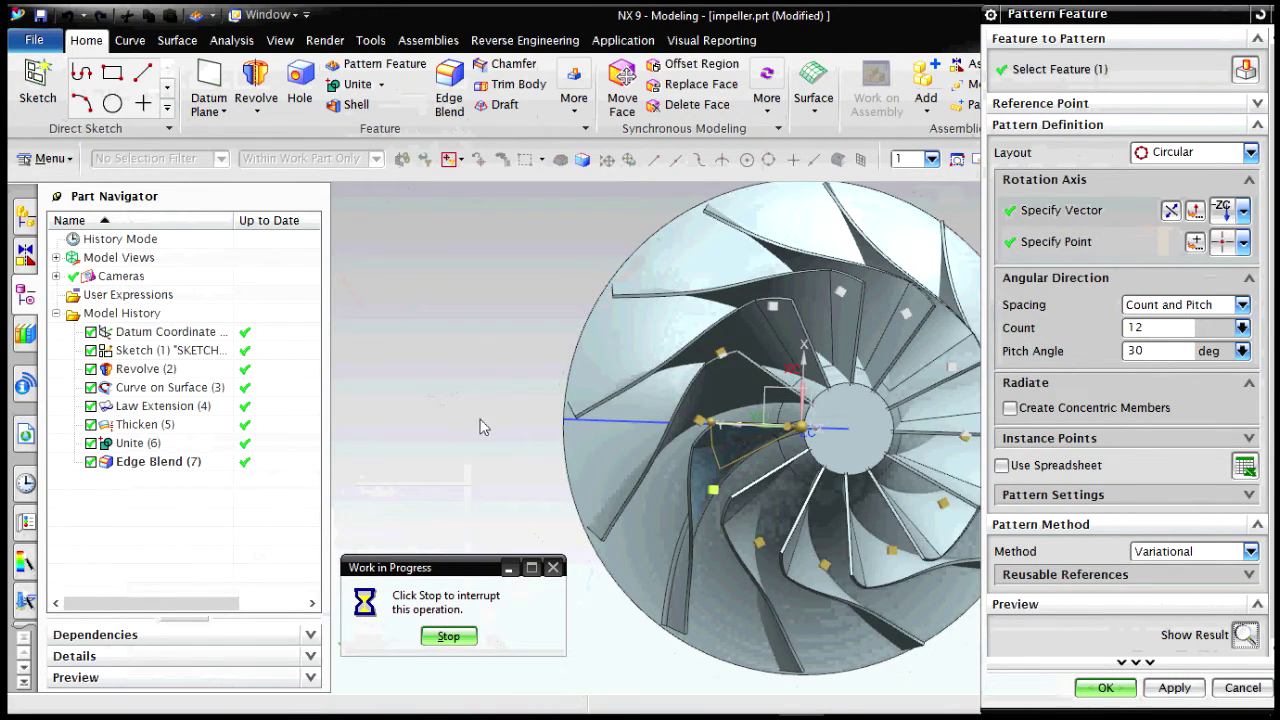
middle_click_drag(480, 374, 451, 356)
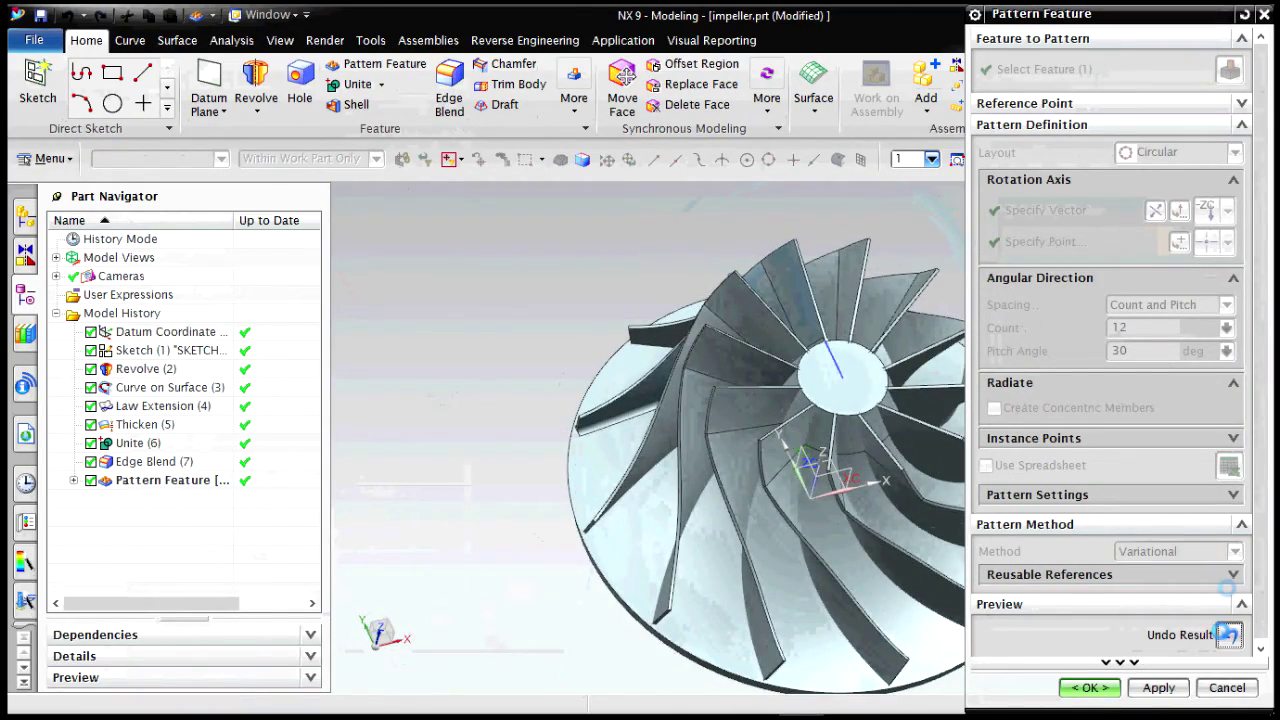
left_click(1228, 634)
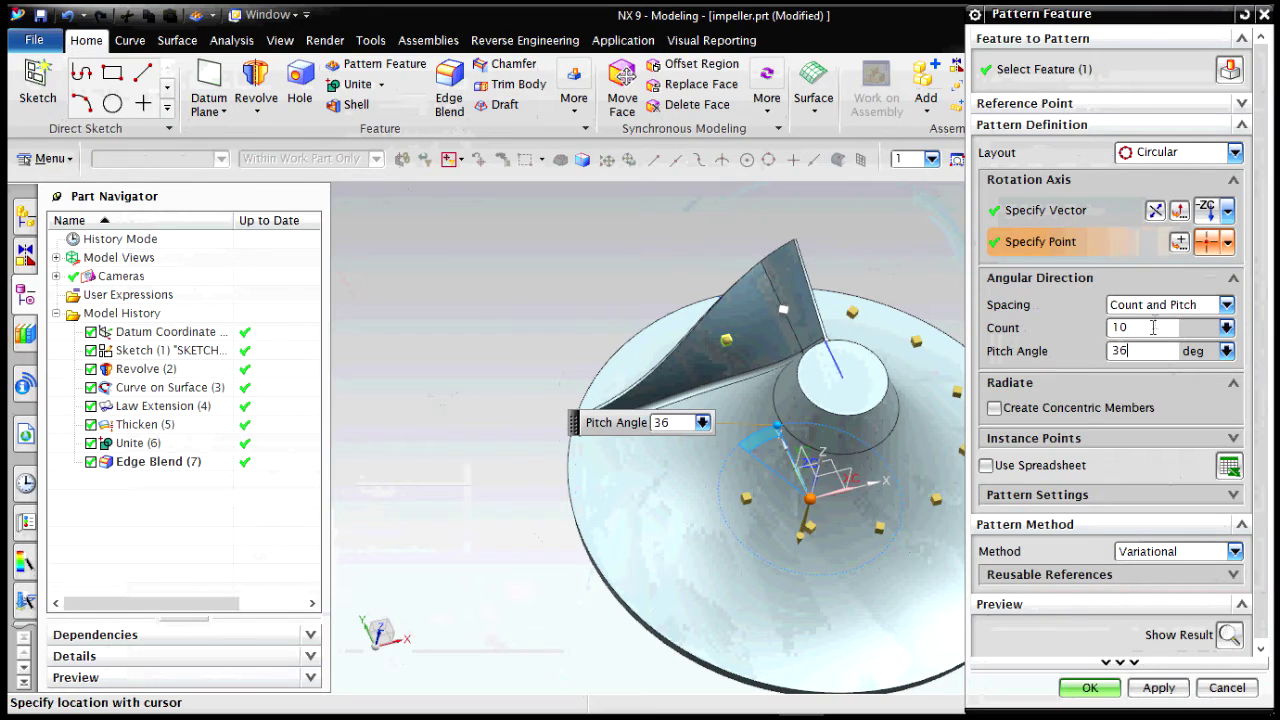
- Restore the 36° pitch for 10 blades, check the result and create the pattern
left_click(1153, 327)
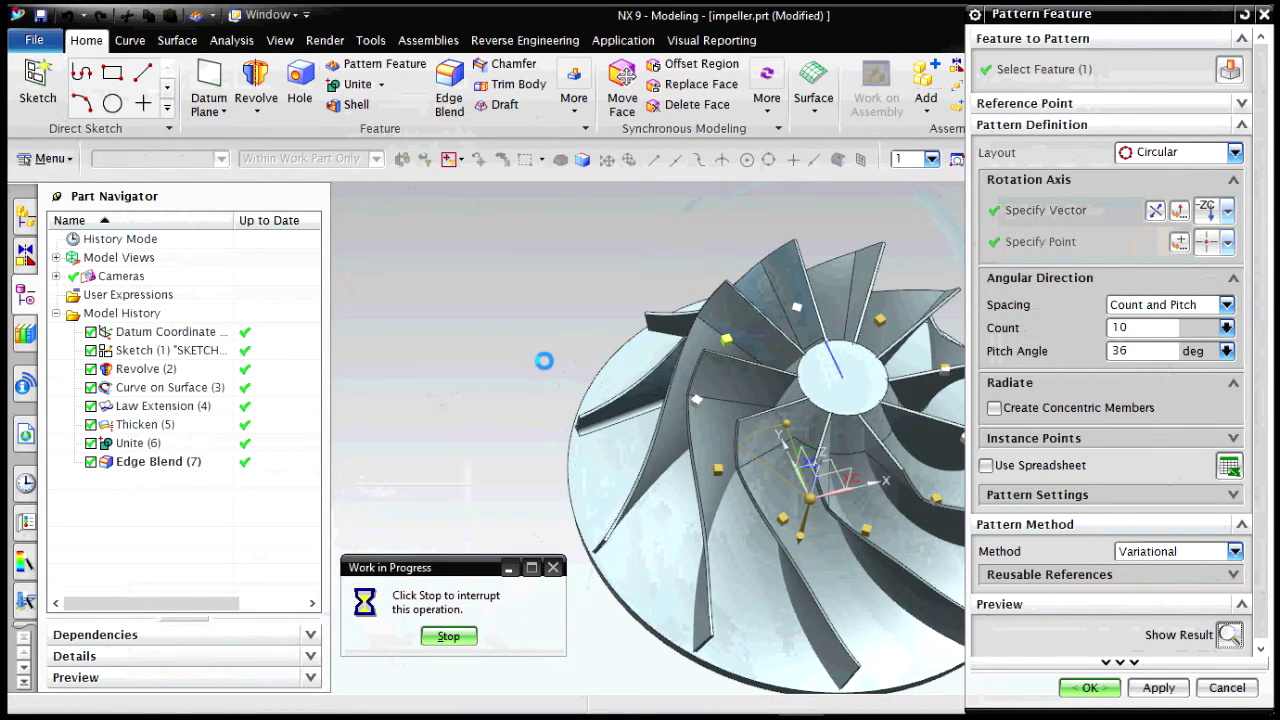
middle_click_drag(578, 375, 560, 400)
left_click(1090, 687)
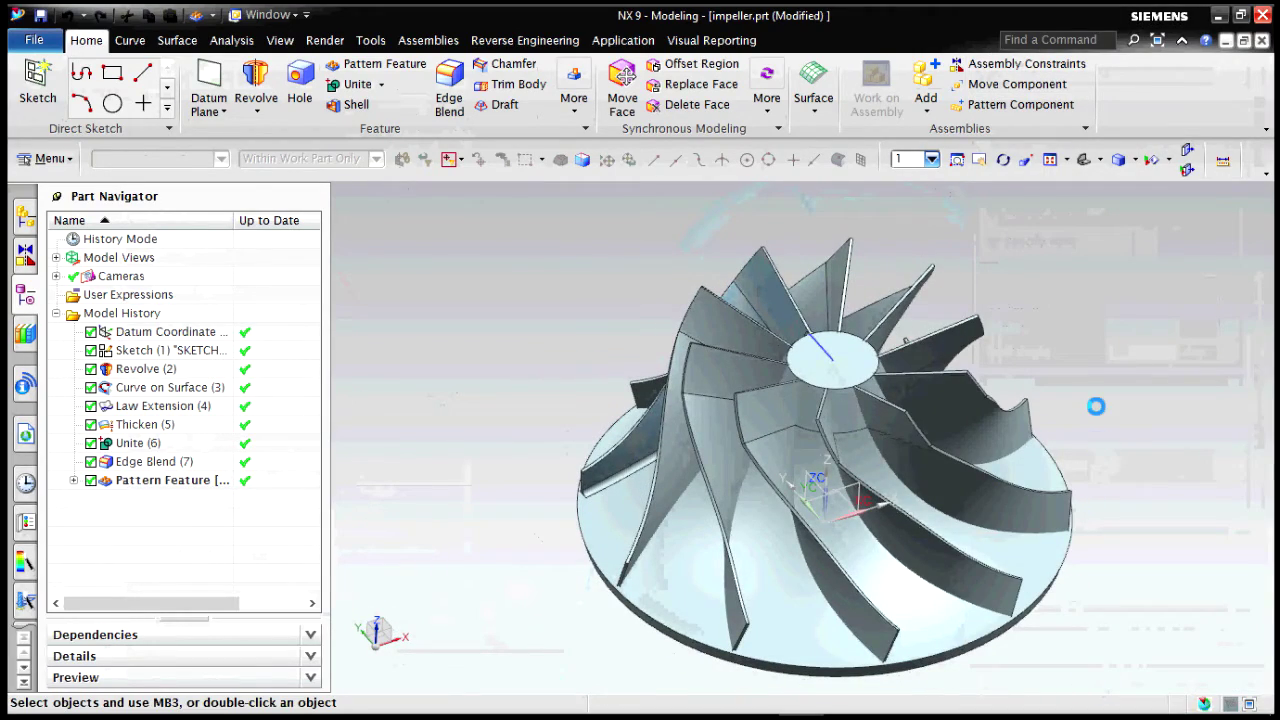
- On the hub's top face, sketch a 50 mm diameter circle centred at the origin
mouse_move(1060, 348)
middle_mouse_down()
mouse_move(1112, 388)
mouse_move(1089, 397)
mouse_move(1065, 385)
mouse_move(1049, 347)
middle_mouse_up()
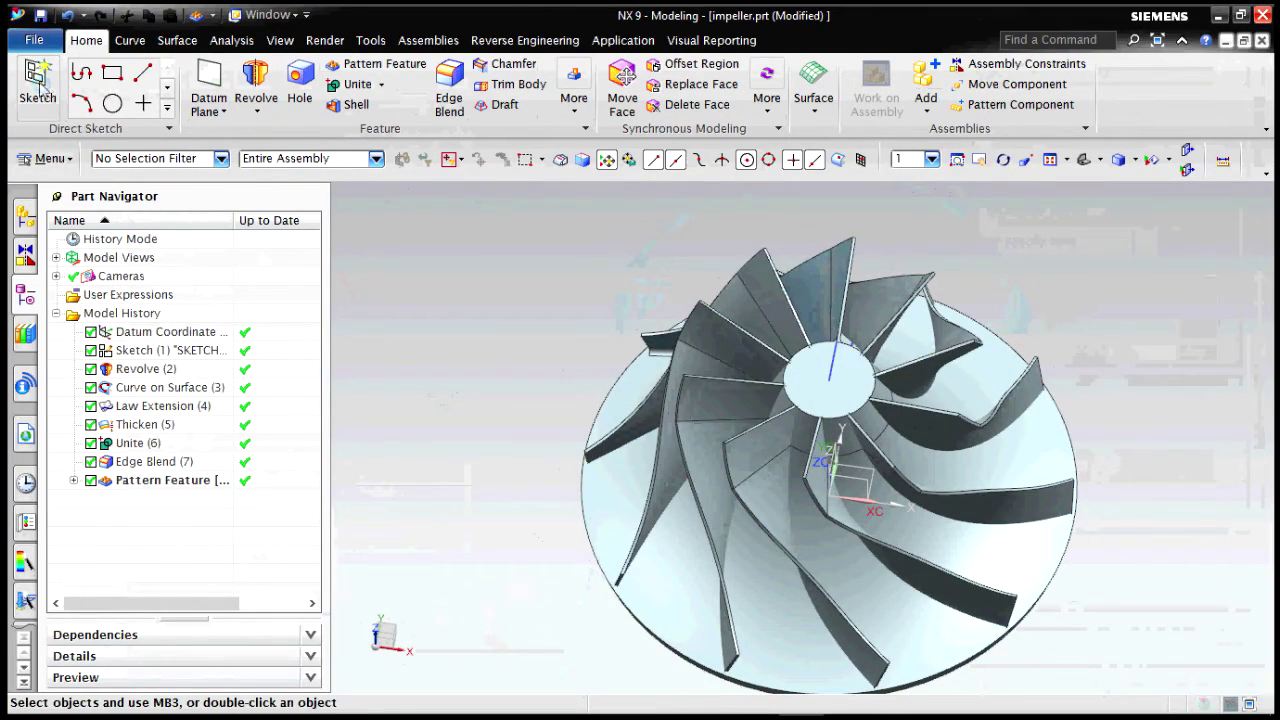
key("s")
left_click(820, 366)
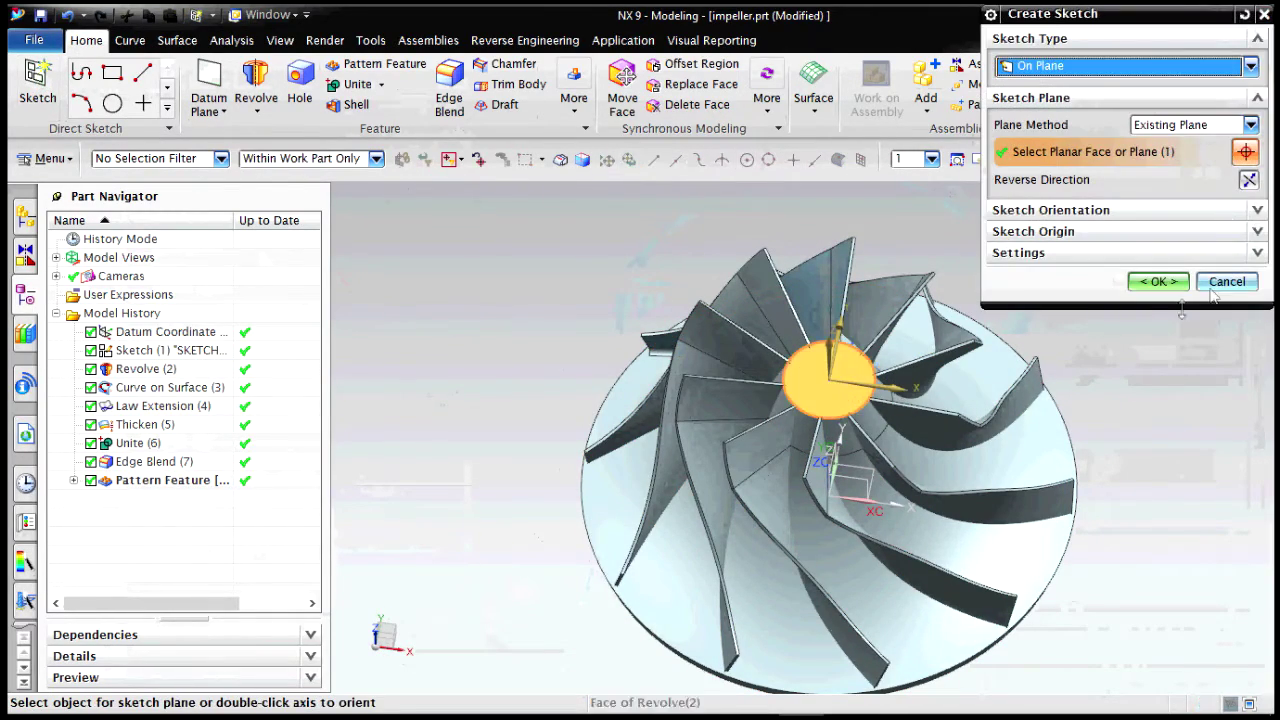
left_click(1154, 280)
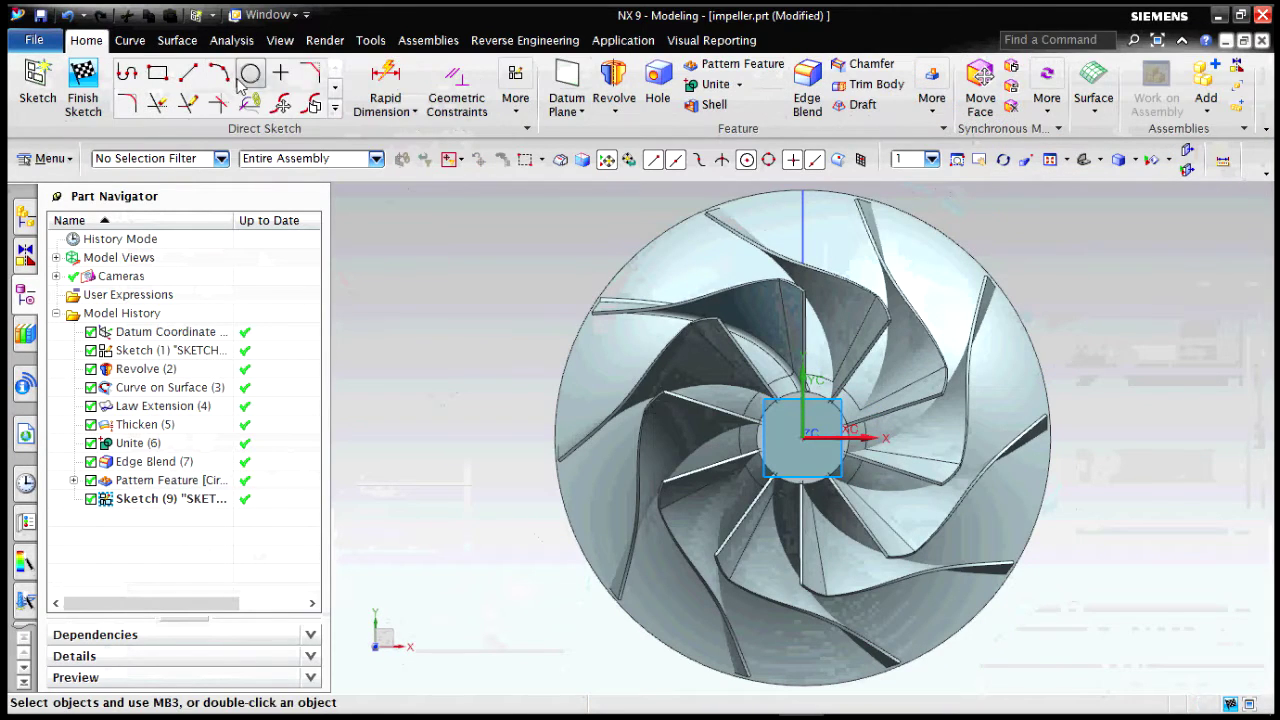
left_click(250, 73)
left_click(804, 430)
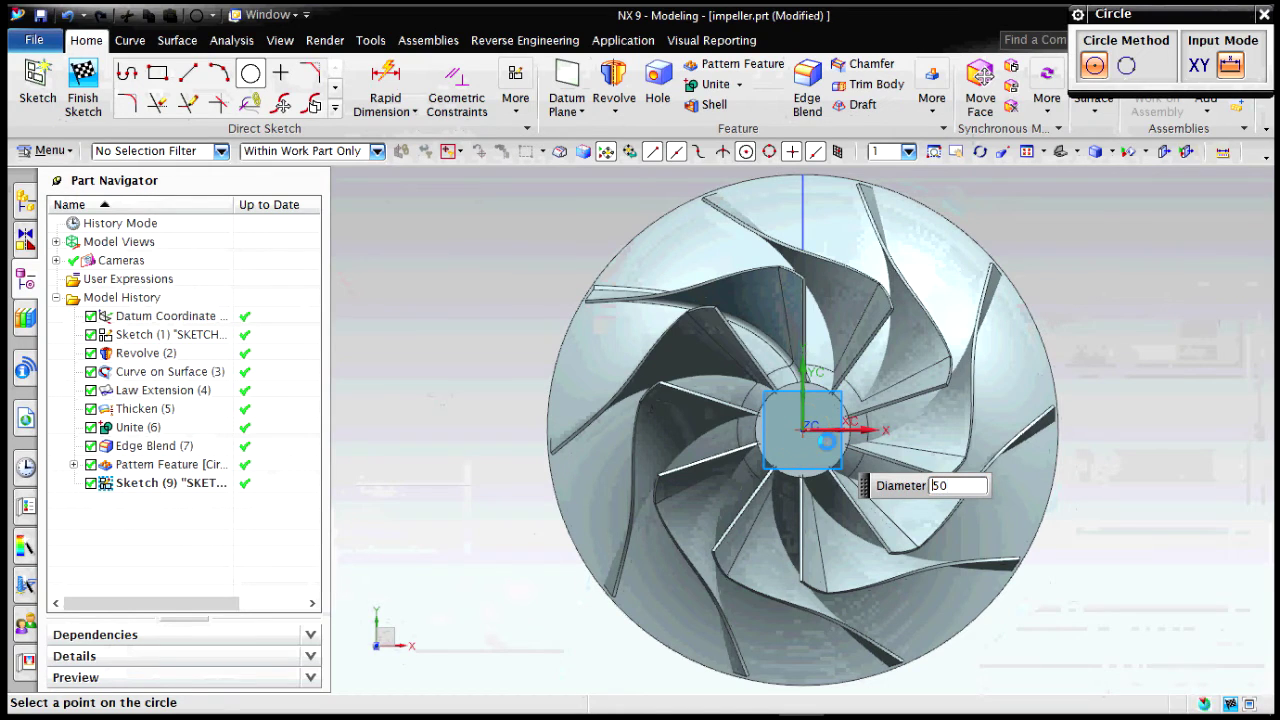
left_click(1043, 384)
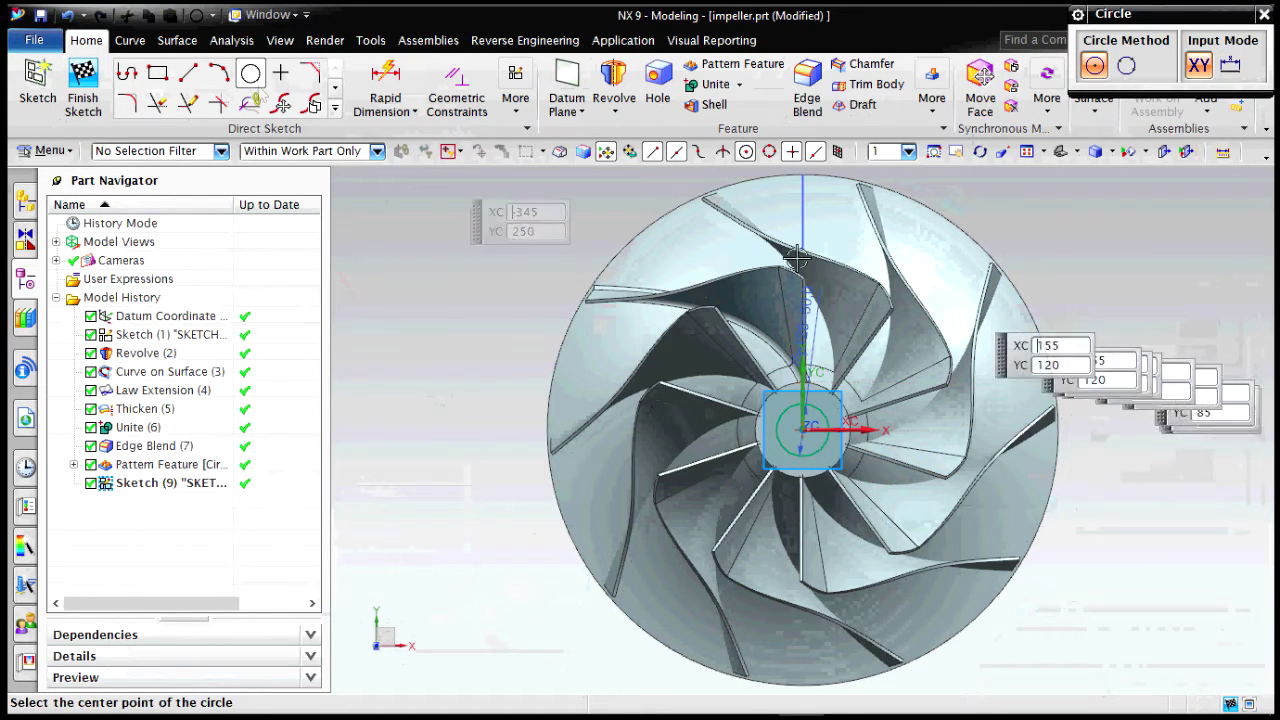
left_click(83, 88)
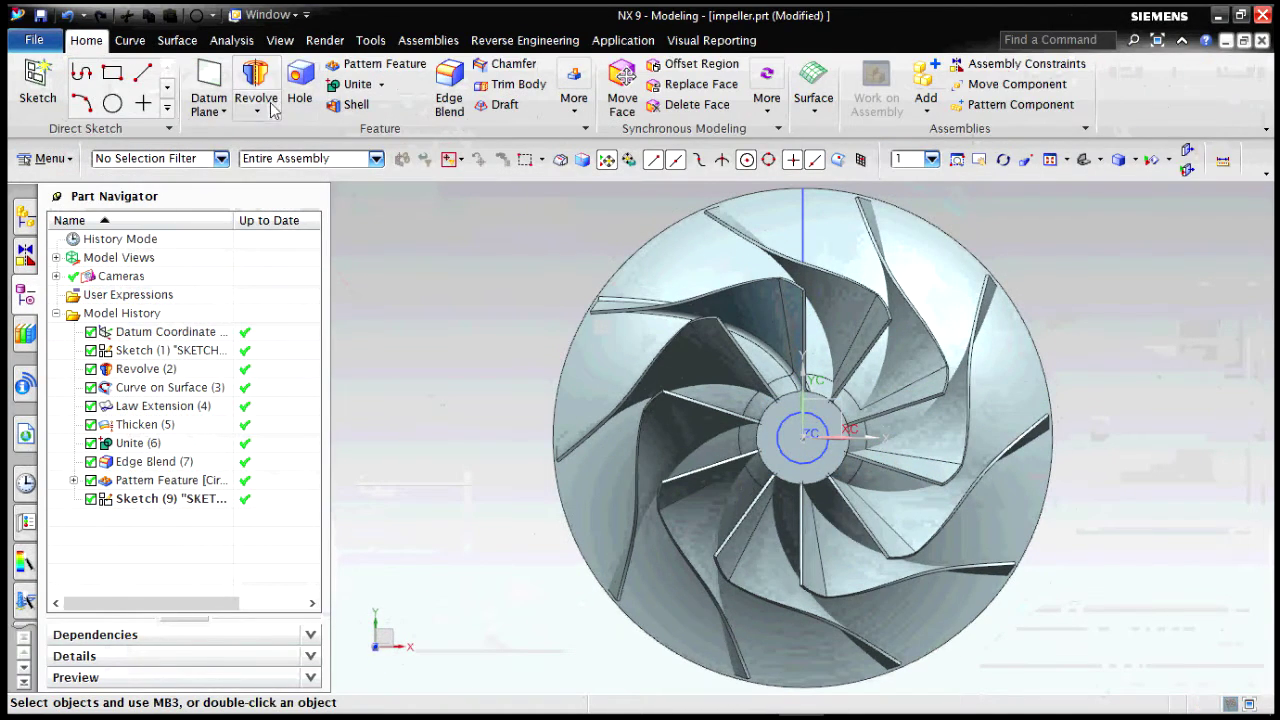
left_click(257, 111)
- Extrude the 50 mm circle 235 mm down through the part with Boolean Subtract
left_click(275, 157)
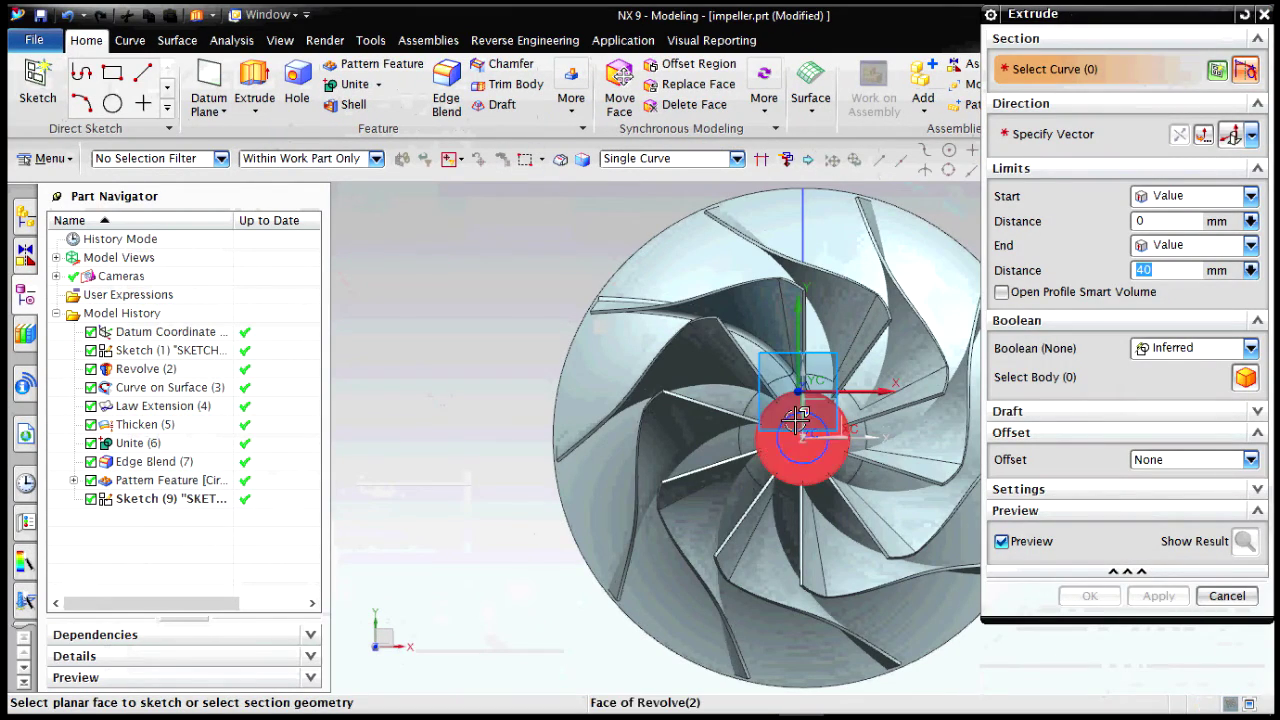
scroll(797, 420, "up", 5)
left_click(753, 340)
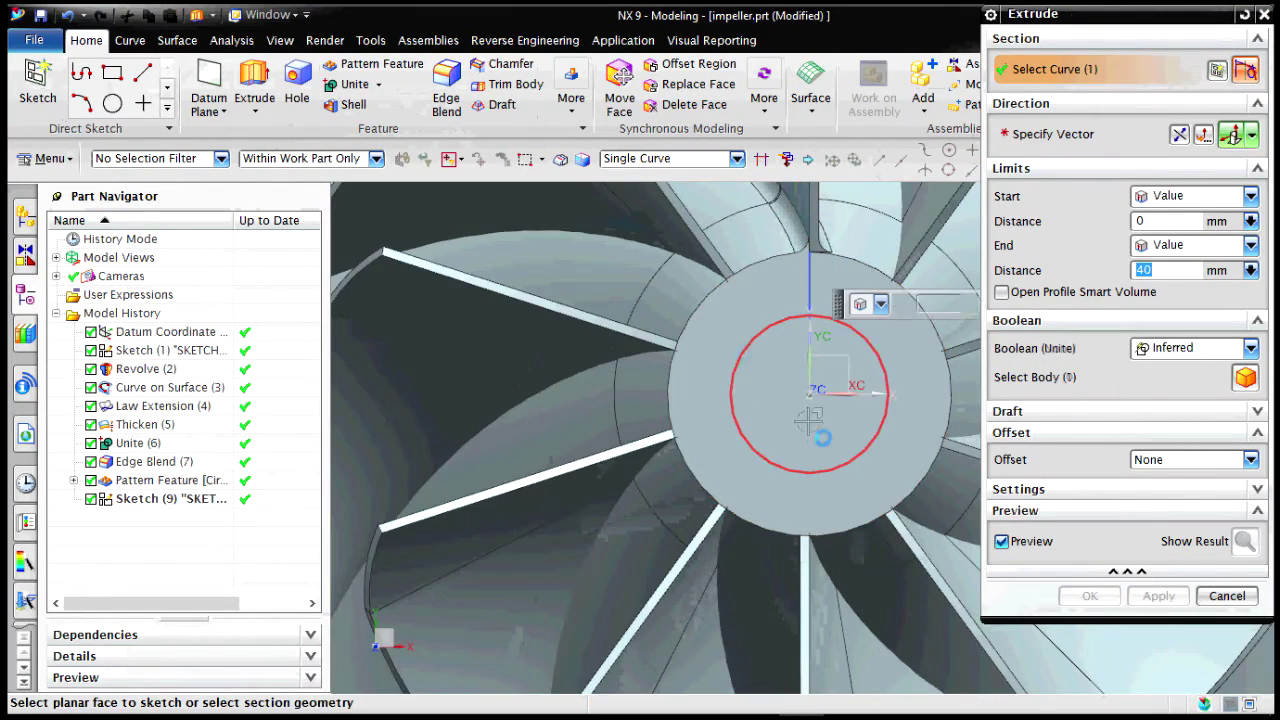
middle_click_drag(883, 491, 832, 252)
left_click_drag(813, 262, 808, 527)
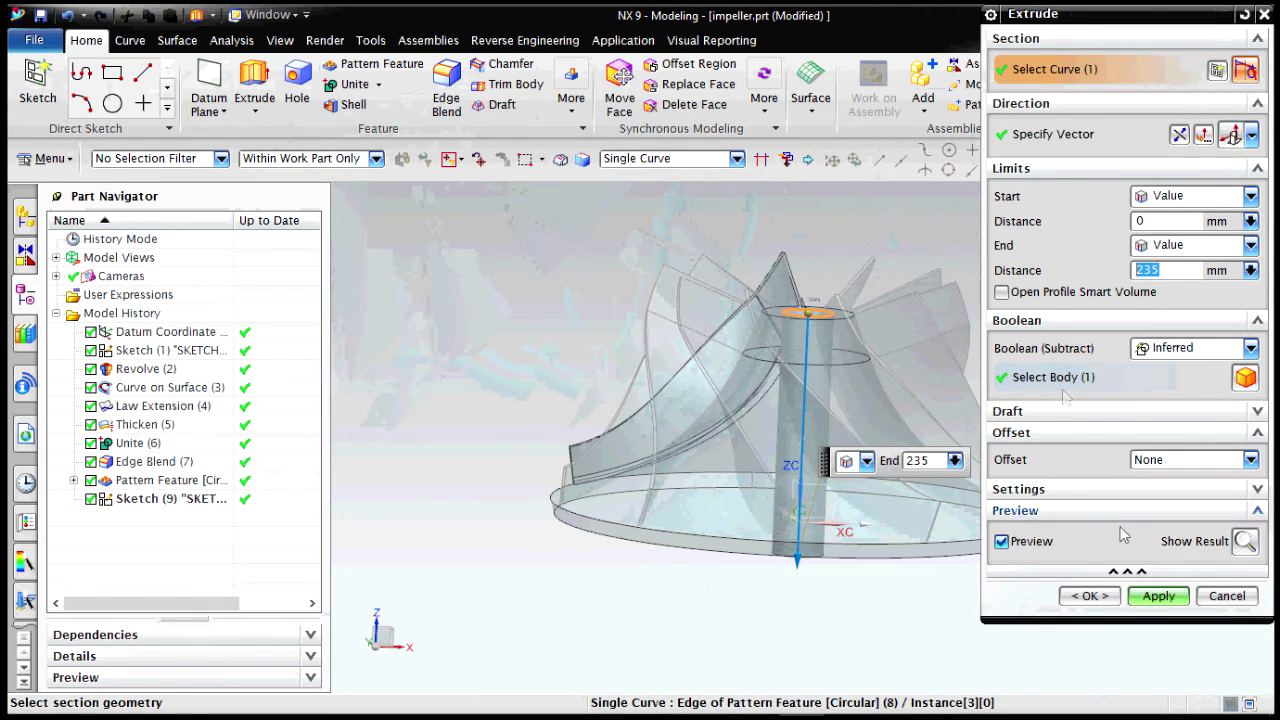
left_click(1113, 603)
mouse_move(1146, 406)
middle_mouse_down()
mouse_move(1122, 418)
mouse_move(1171, 377)
mouse_move(1151, 449)
mouse_move(1086, 491)
mouse_move(931, 496)
mouse_move(1080, 451)
mouse_move(1020, 486)
mouse_move(1014, 526)
mouse_move(1031, 489)
mouse_move(1020, 466)
mouse_move(1089, 449)
mouse_move(1160, 455)
mouse_move(1113, 450)
mouse_move(1137, 420)
mouse_move(1146, 449)
mouse_move(1103, 443)
mouse_move(1110, 418)
mouse_move(1157, 421)
middle_mouse_up()
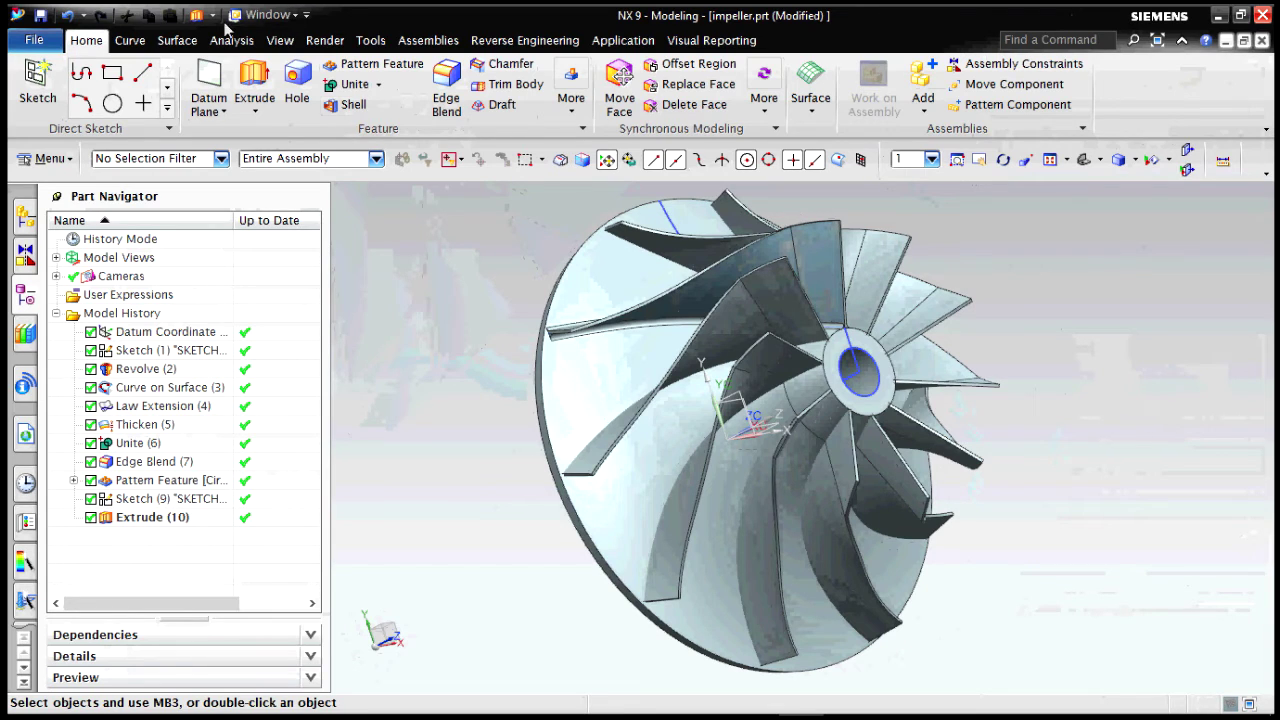
left_click(325, 40)
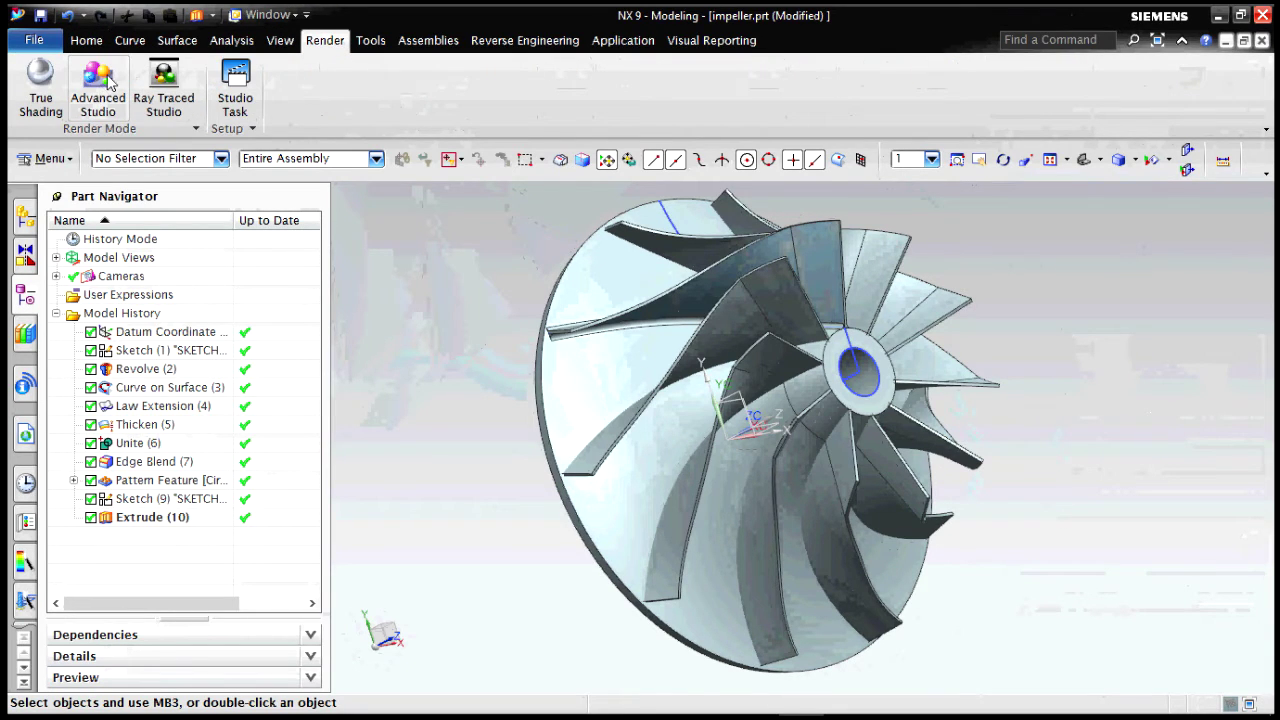
- Enable Advanced Studio display and open System Materials in the Material Texture library
left_click(98, 84)
middle_click_drag(925, 440, 930, 428)
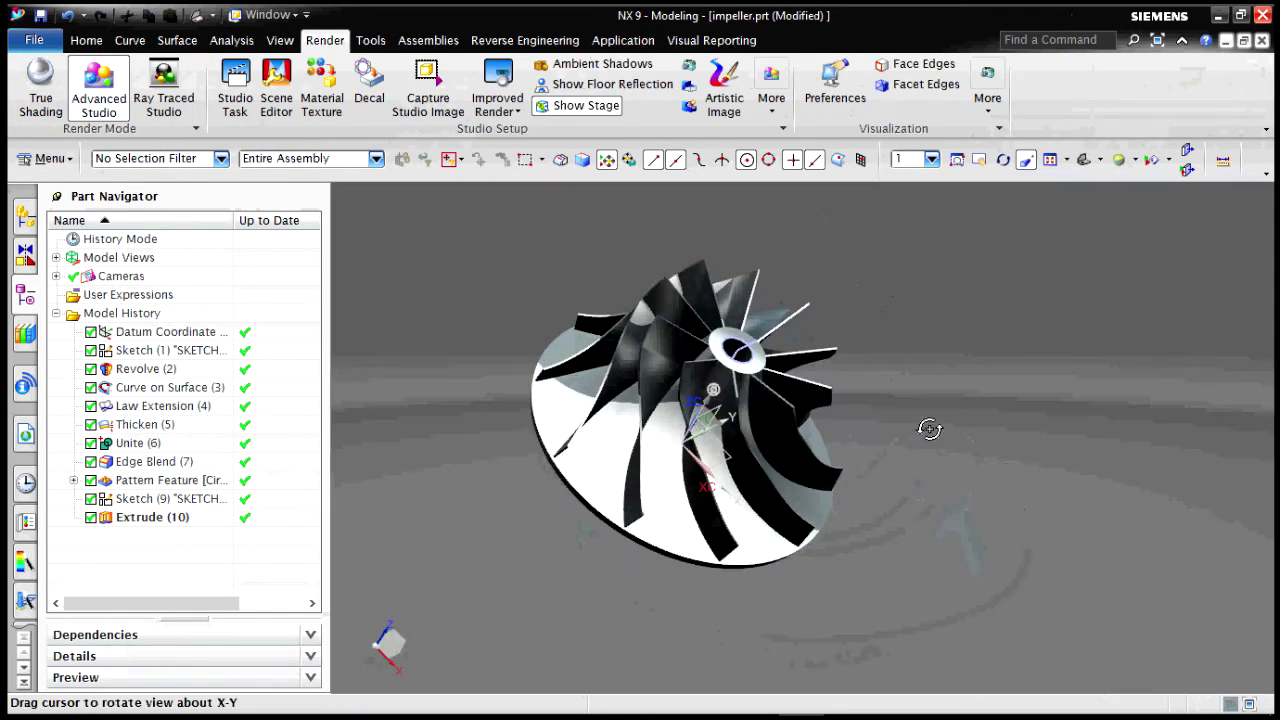
left_click(321, 90)
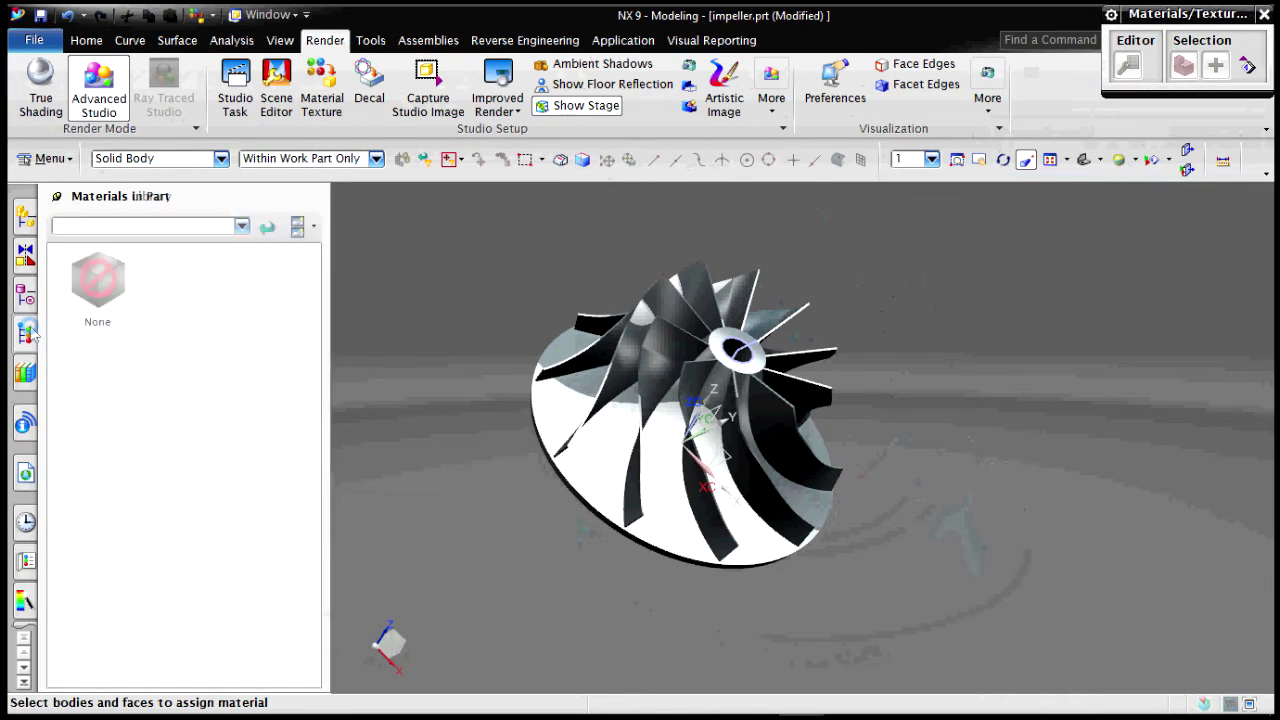
left_click(27, 333)
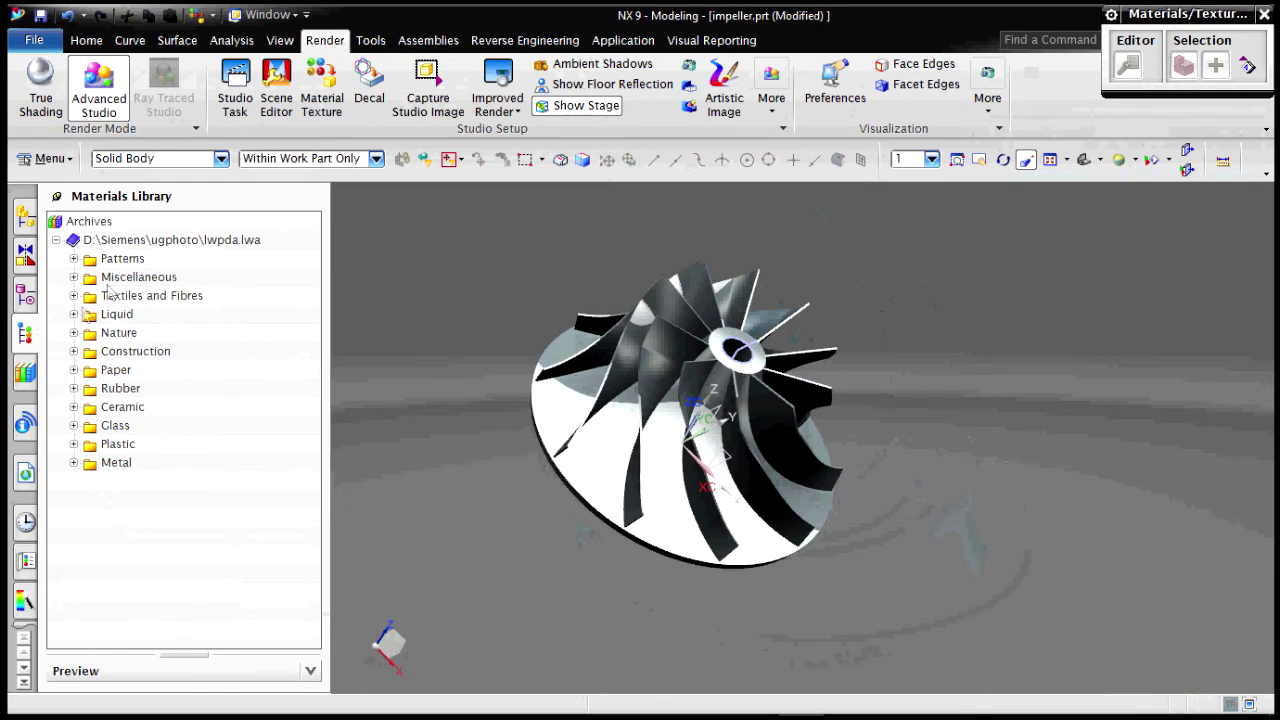
- Drag Cast stainless steel from Metal > Steel onto the impeller body
left_click(73, 463)
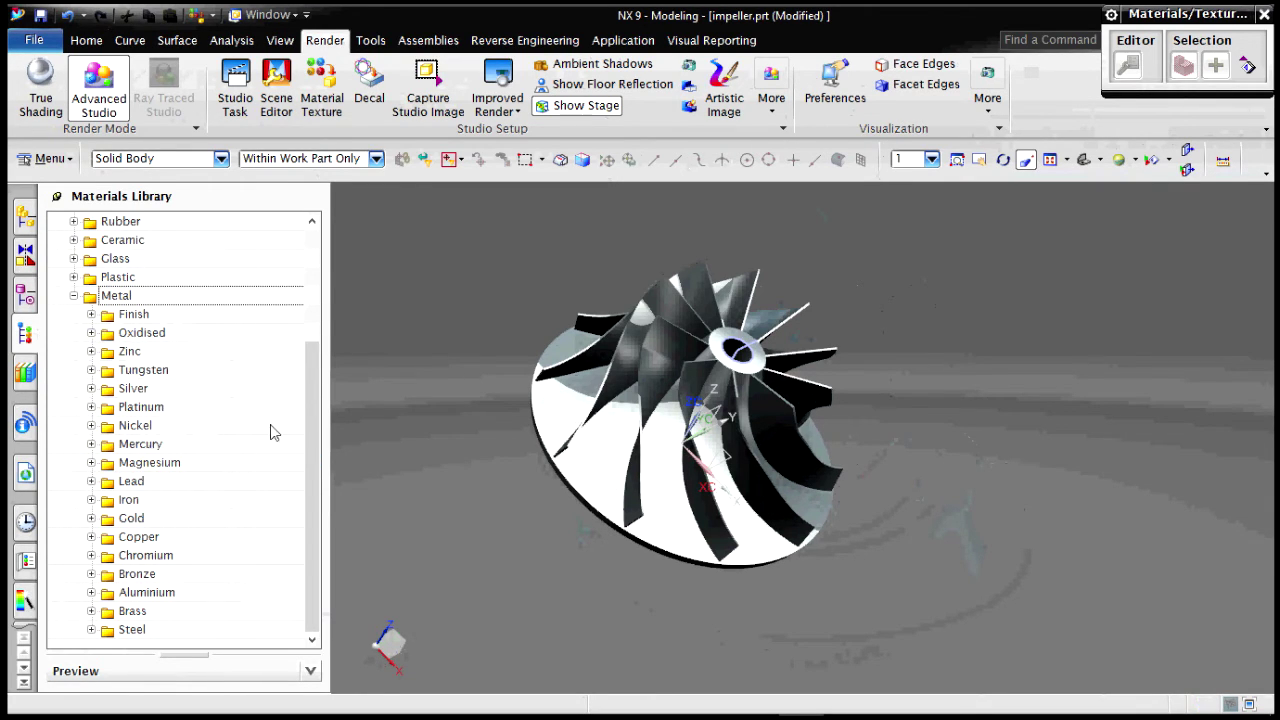
left_click(91, 630)
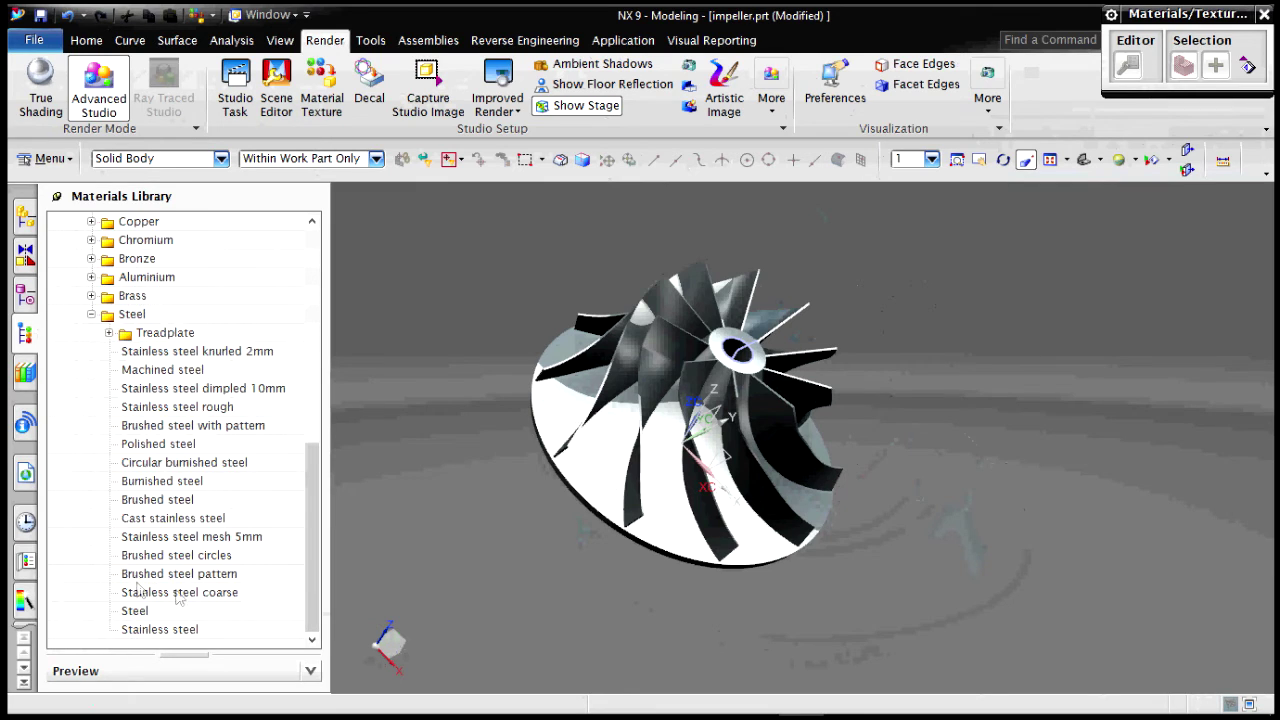
left_click_drag(157, 528, 668, 317)
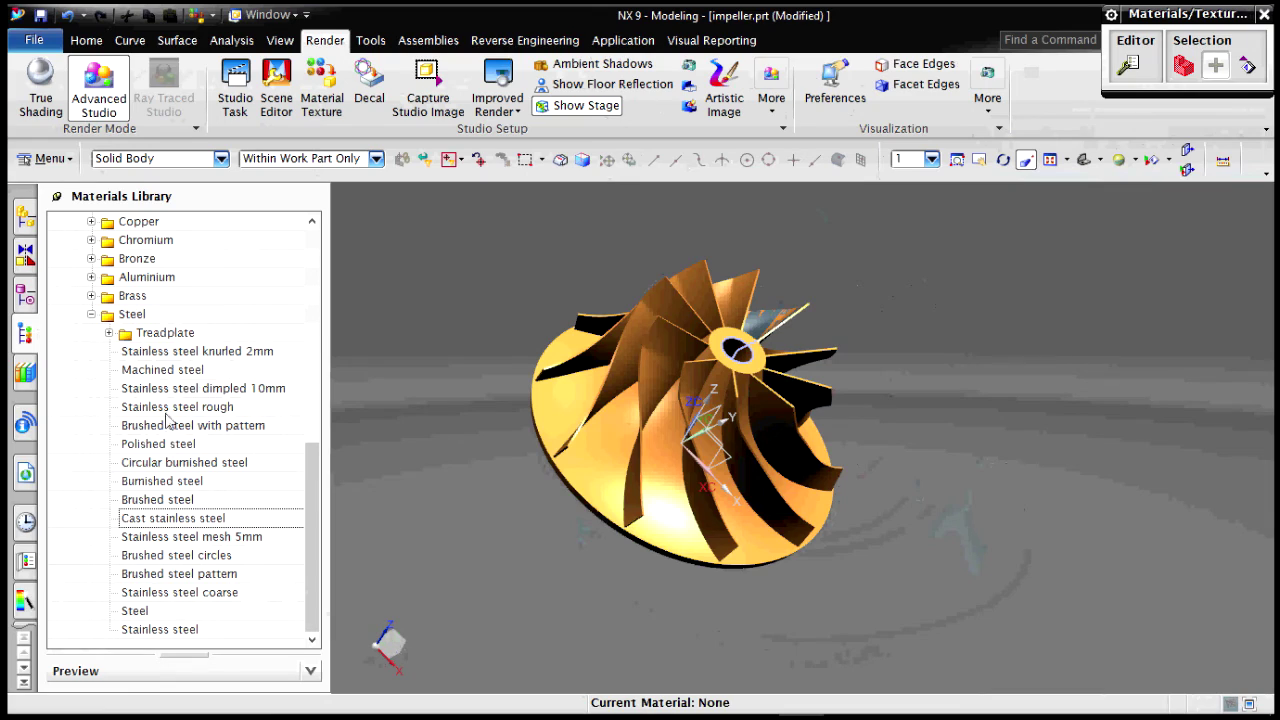
left_click(244, 521)
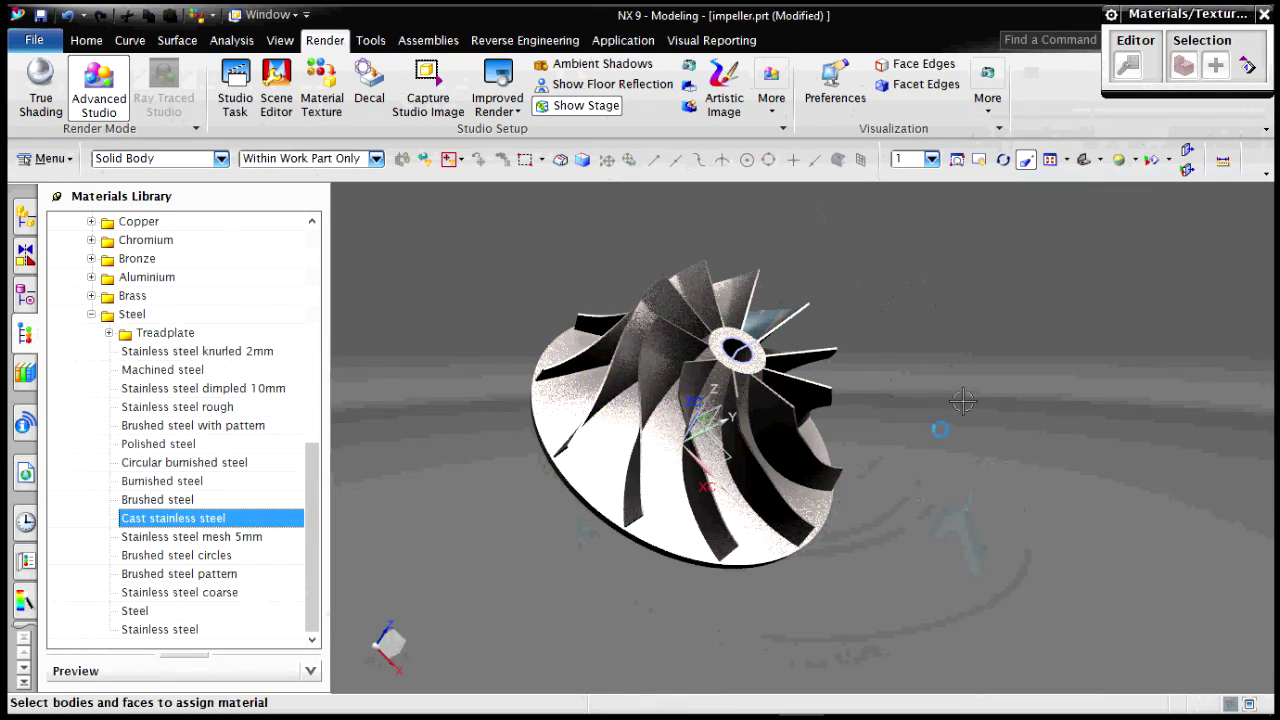
middle_click_drag(962, 401, 927, 441)
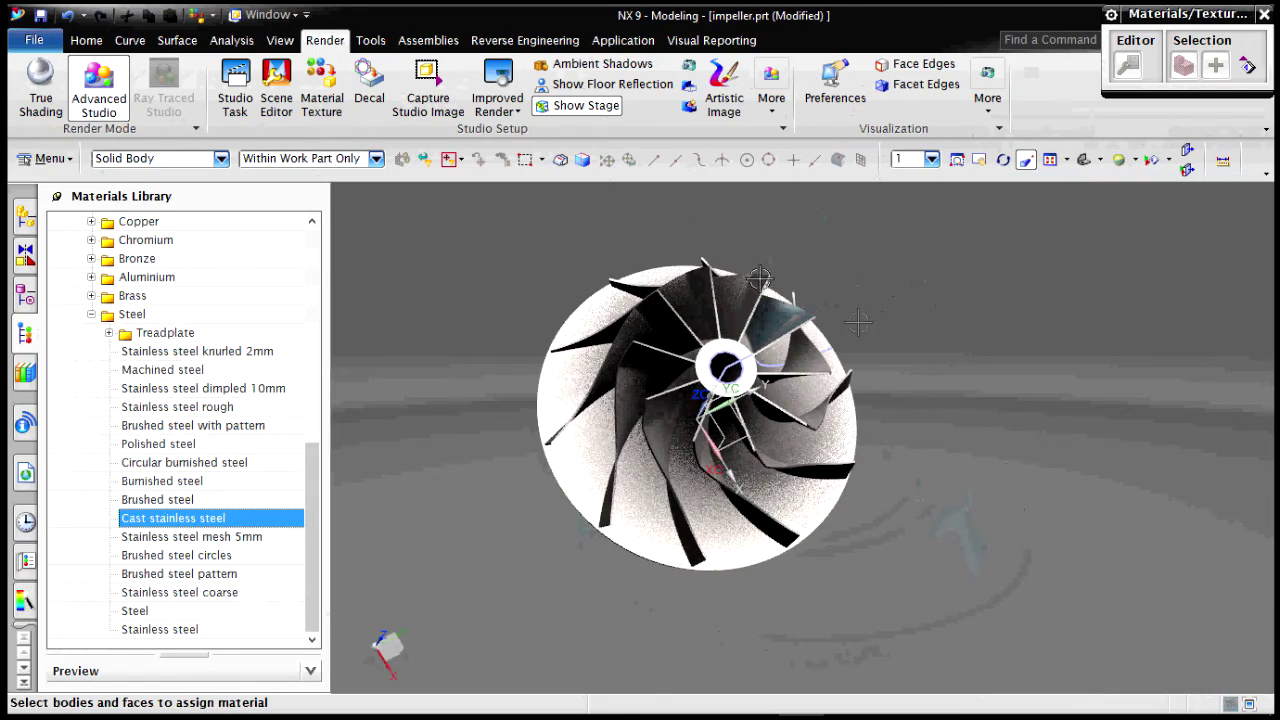